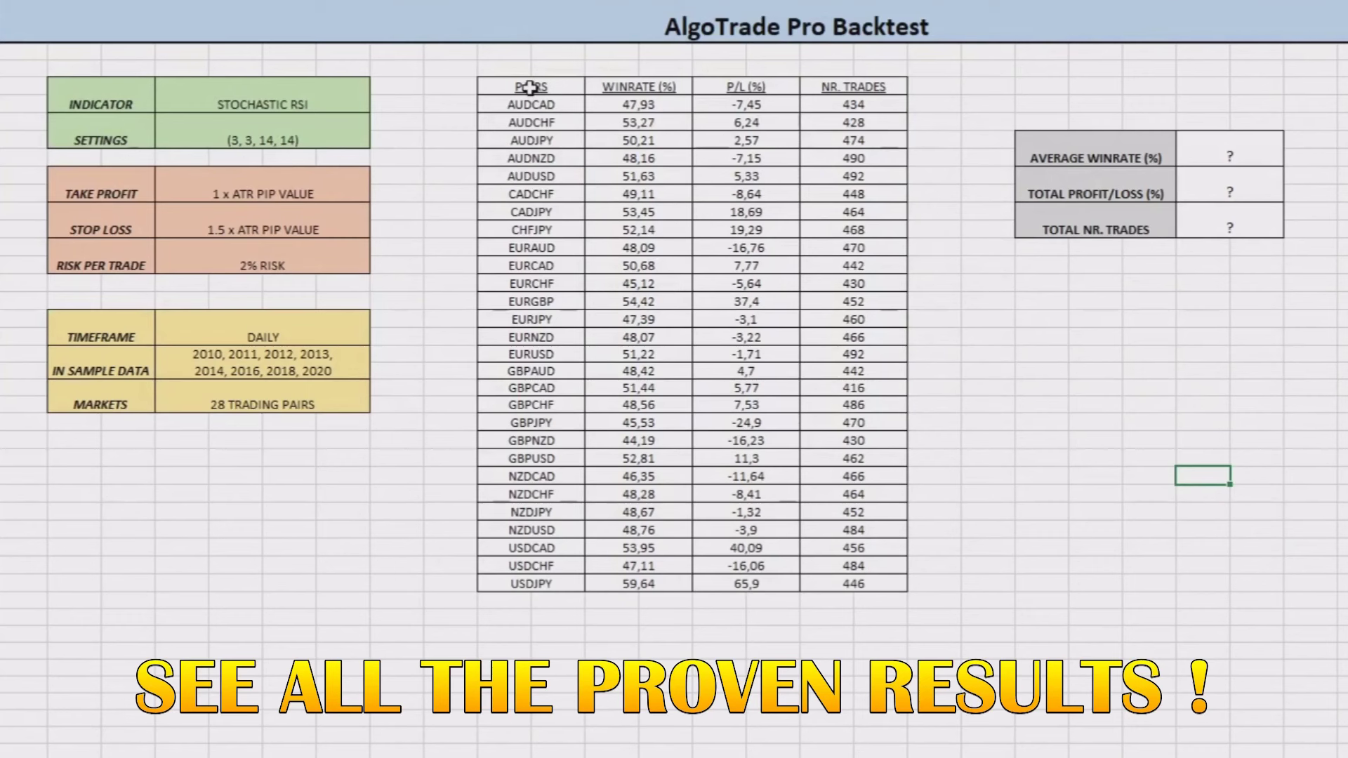
# Step: Select the first rows of the 28-pair Stochastic RSI results table in Excel
pyautogui.moveTo(531, 87); pyautogui.dragTo(881, 591)
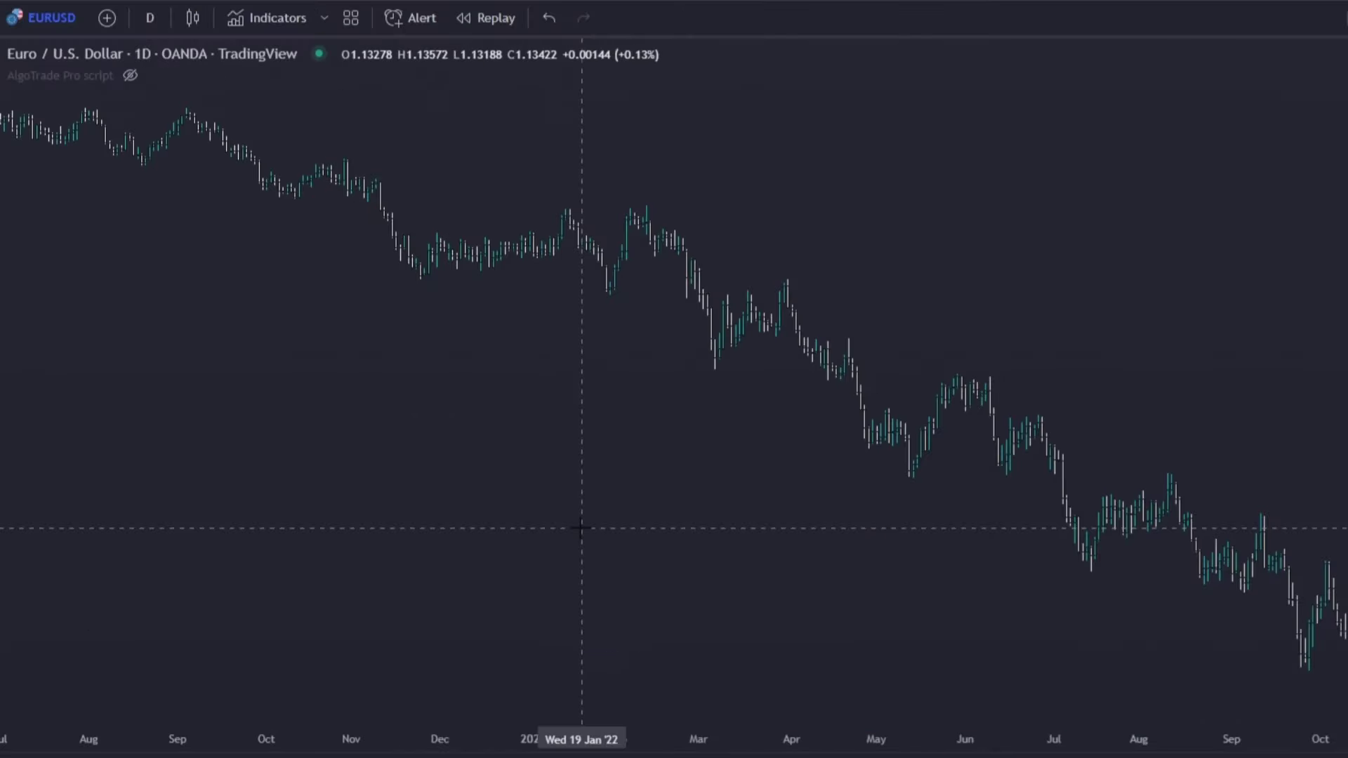
# Step: Pan the EURUSD daily chart in TradingView back to earlier history
pyautogui.moveTo(544, 533); pyautogui.dragTo(1039, 518)
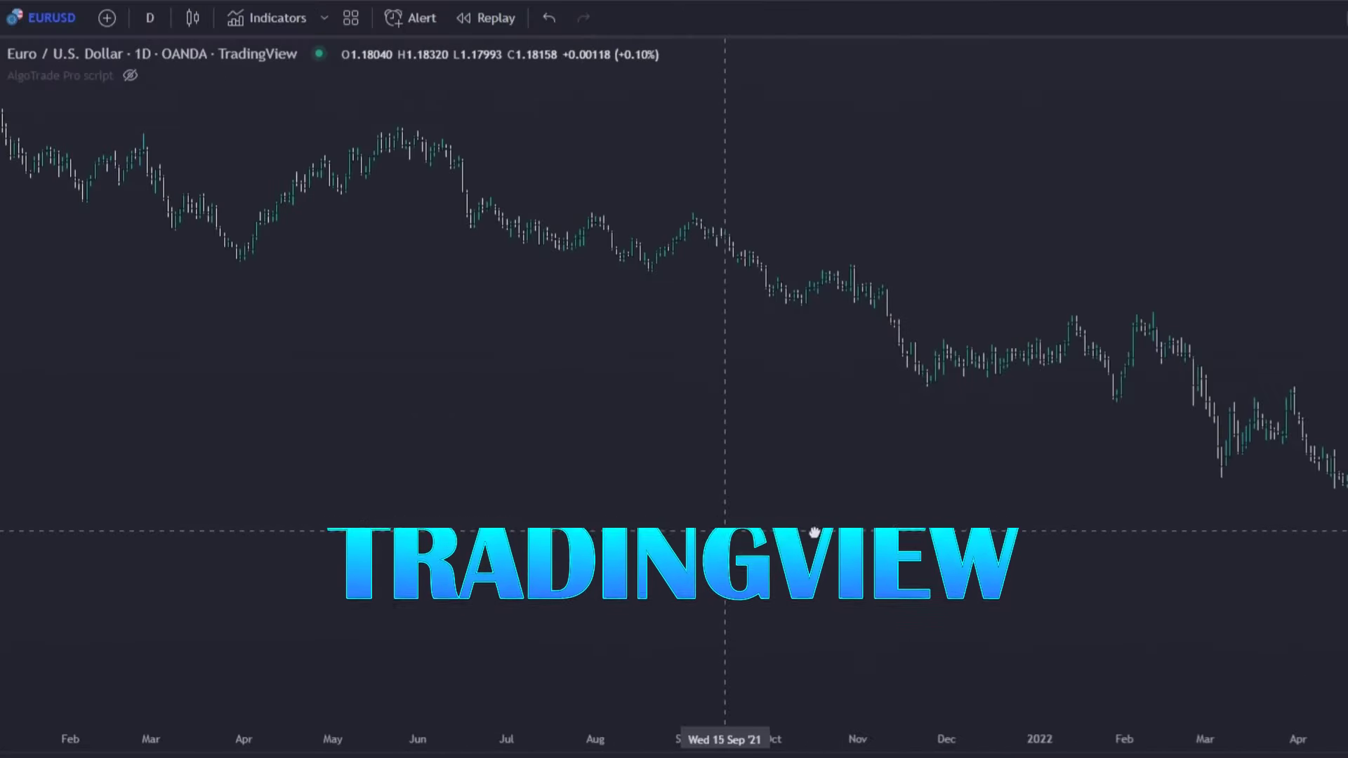
# Step: Set the EURUSD chart to the 1 day timeframe with the AlgoTrade Pro script hidden
pyautogui.moveTo(722, 532); pyautogui.dragTo(590, 487)
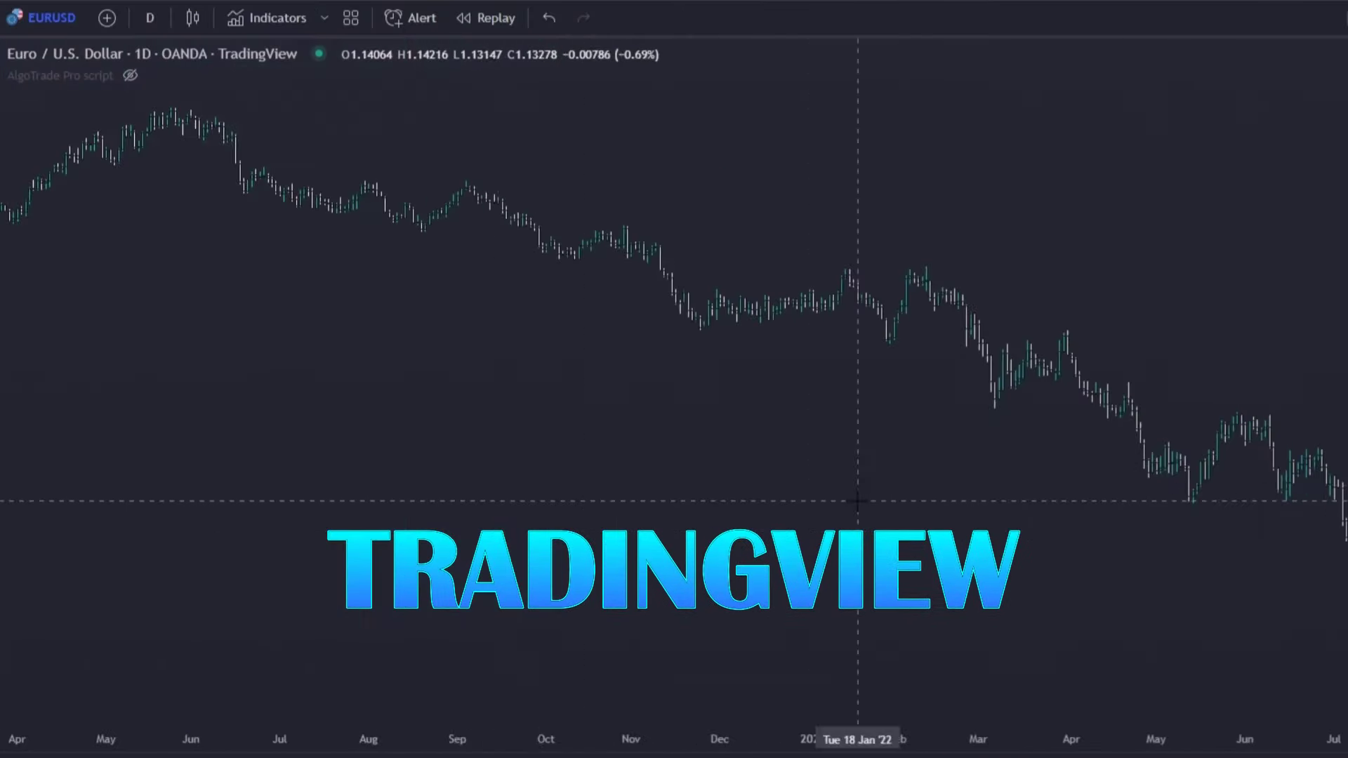
pyautogui.moveTo(857, 490)
pyautogui.mouseDown()
pyautogui.moveTo(514, 497)
pyautogui.moveTo(861, 484)
pyautogui.mouseUp()
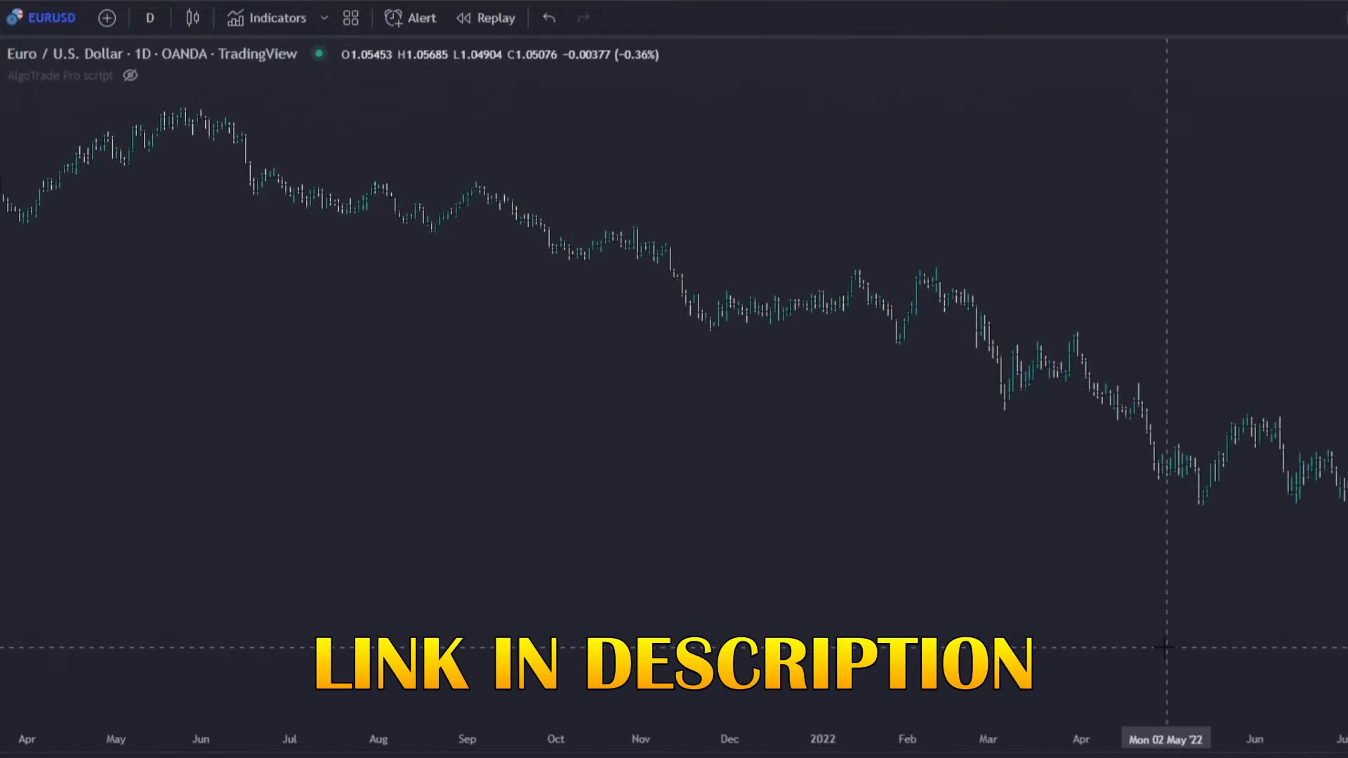
pyautogui.click(129, 76)
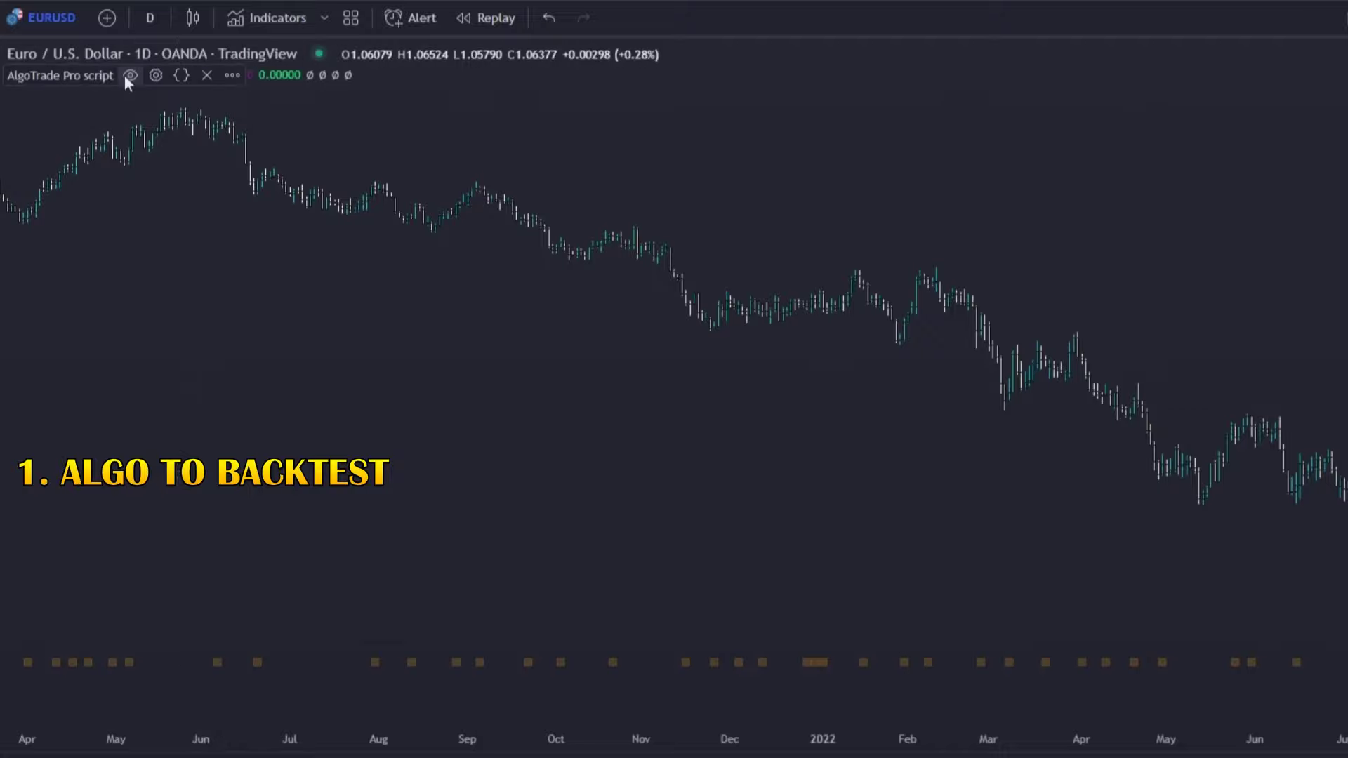
pyautogui.click(128, 74)
pyautogui.click(149, 19)
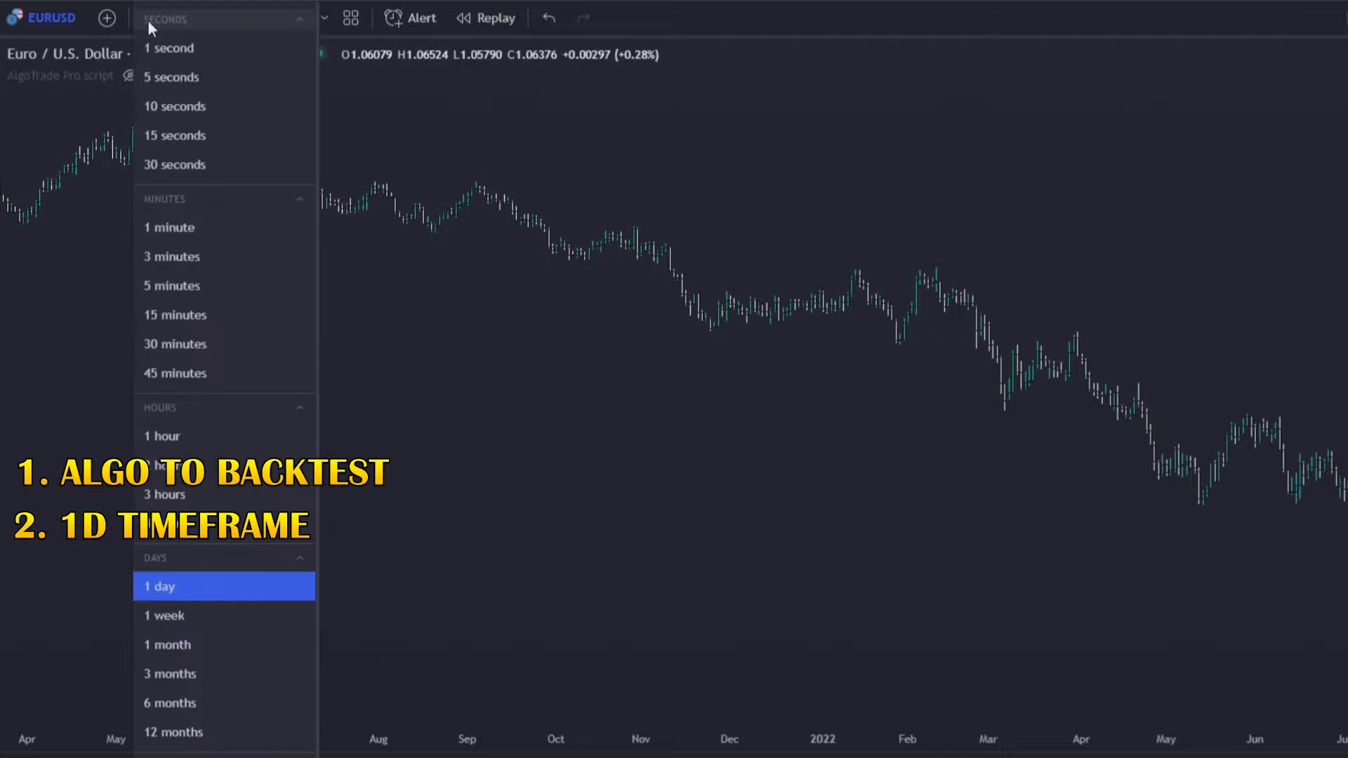
pyautogui.click(167, 589)
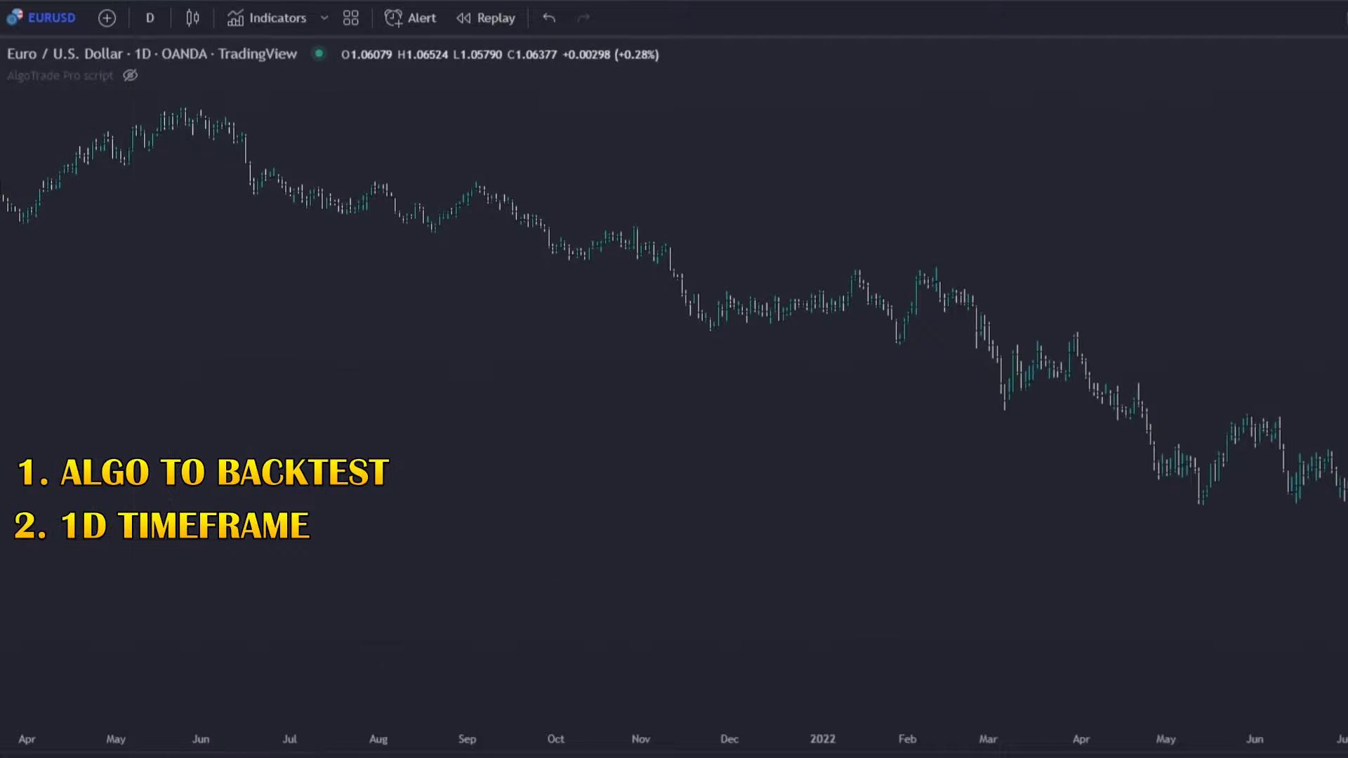
# Step: Open the forex pairs watchlist and scroll through it
pyautogui.click(1327, 62)
pyautogui.scroll(-5, 1198, 255)
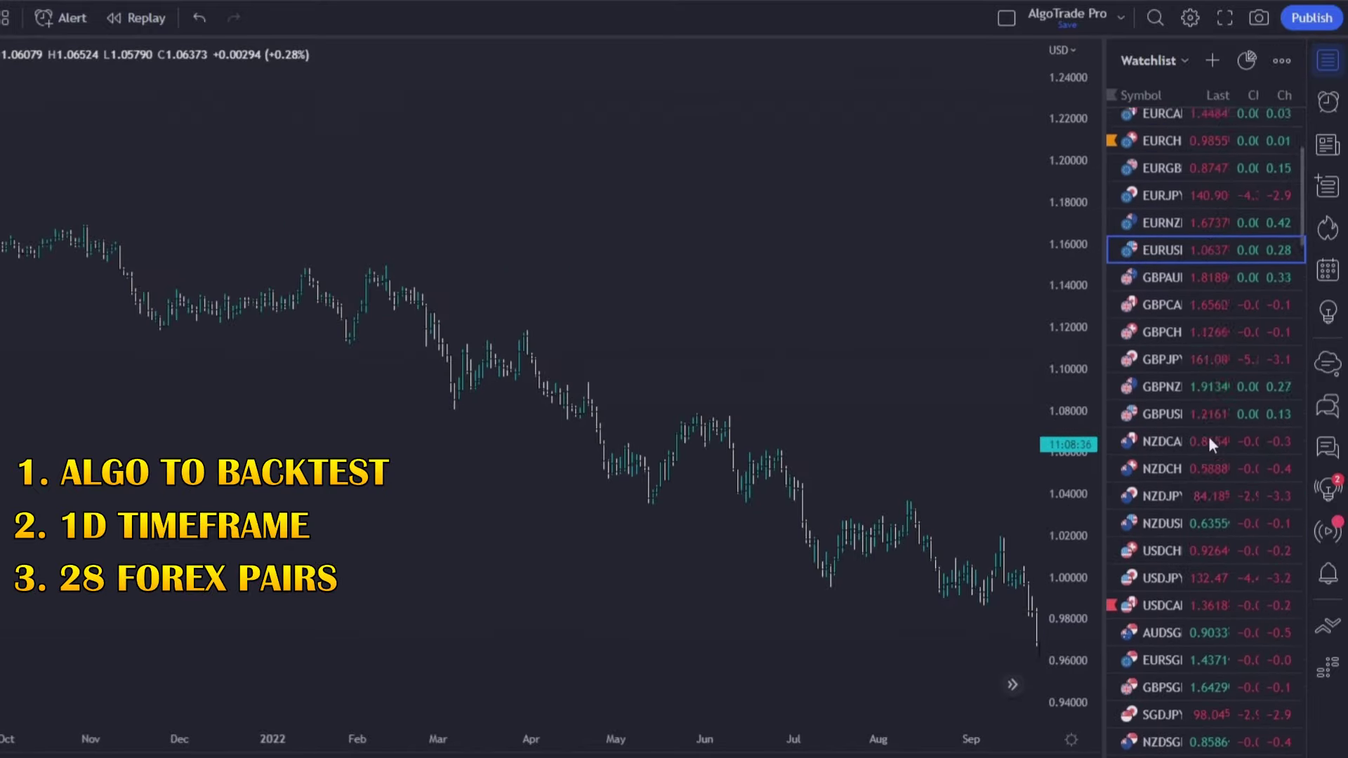
pyautogui.scroll(5, 1208, 442)
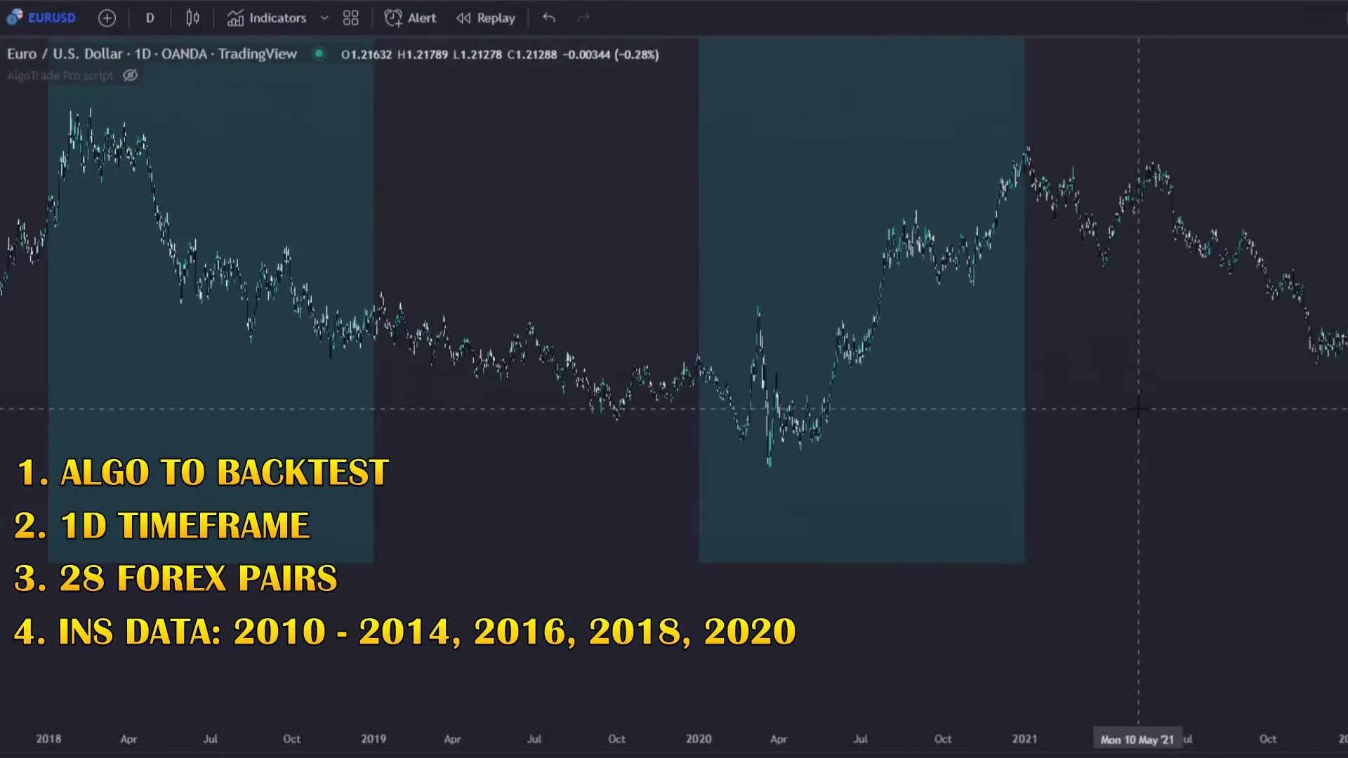
pyautogui.scroll(-10, 1137, 408)
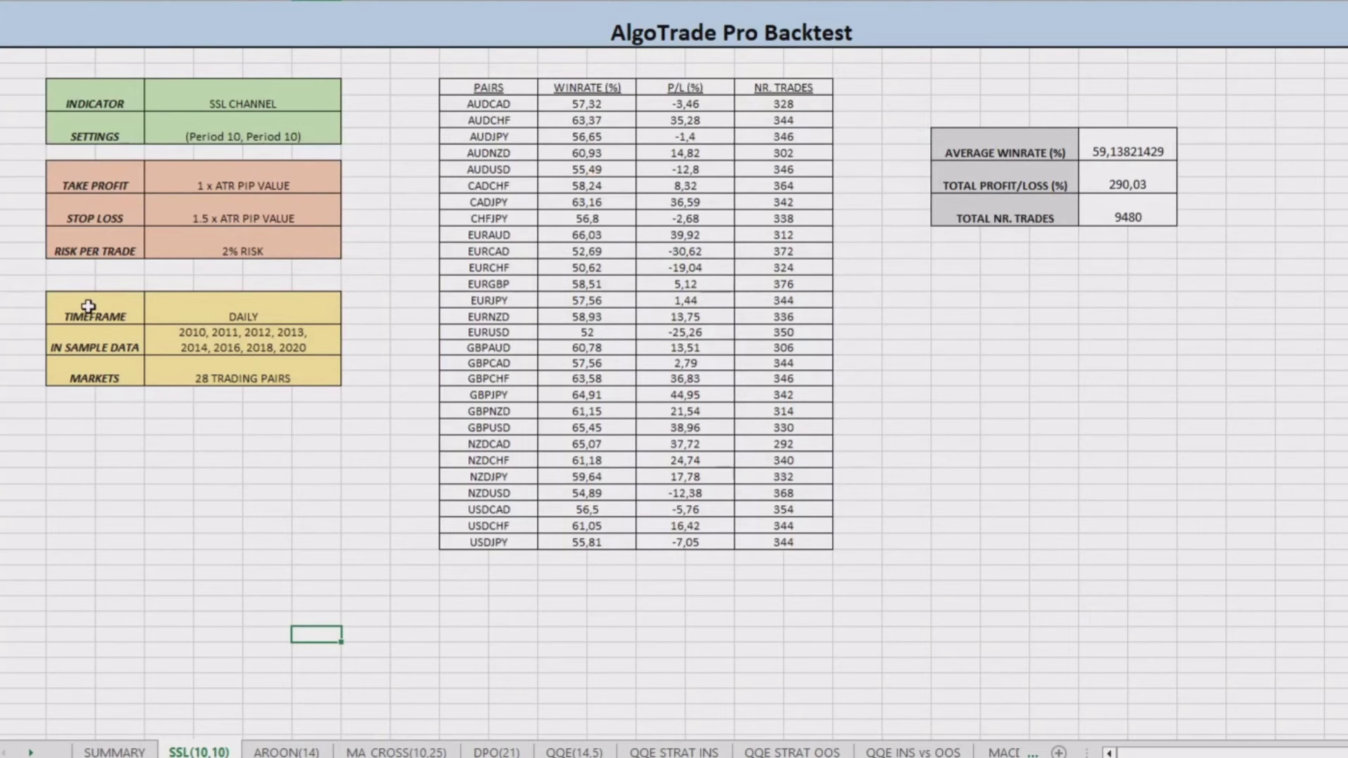
# Step: Compare the timeframe-to-markets block on the AROON(14), MA CROSS(10,25) and DPO(21) sheets, then search indicators for 'stochastic'
pyautogui.moveTo(88, 306); pyautogui.dragTo(256, 379)
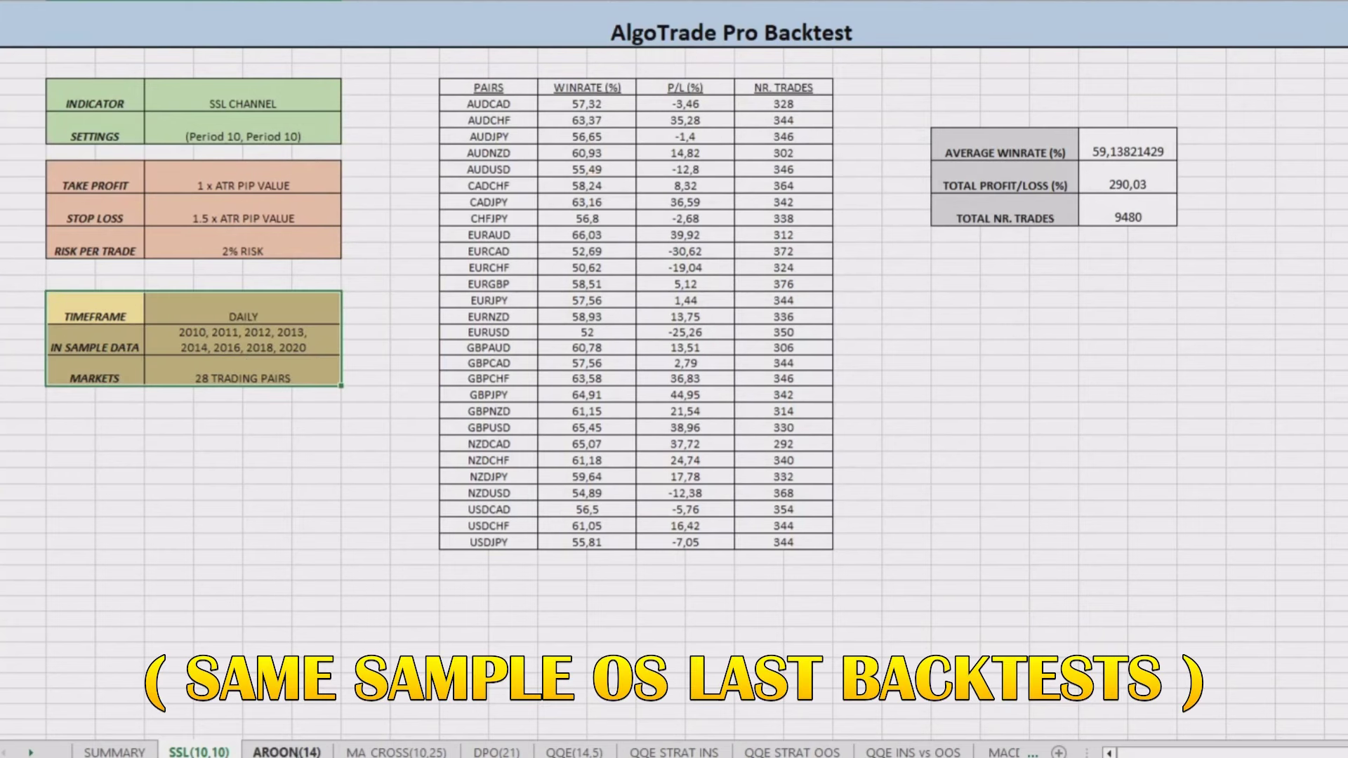
pyautogui.hotkey('ctrl', 'pagedown')
pyautogui.moveTo(95, 316); pyautogui.dragTo(249, 378)
pyautogui.hotkey('ctrl', 'pagedown')
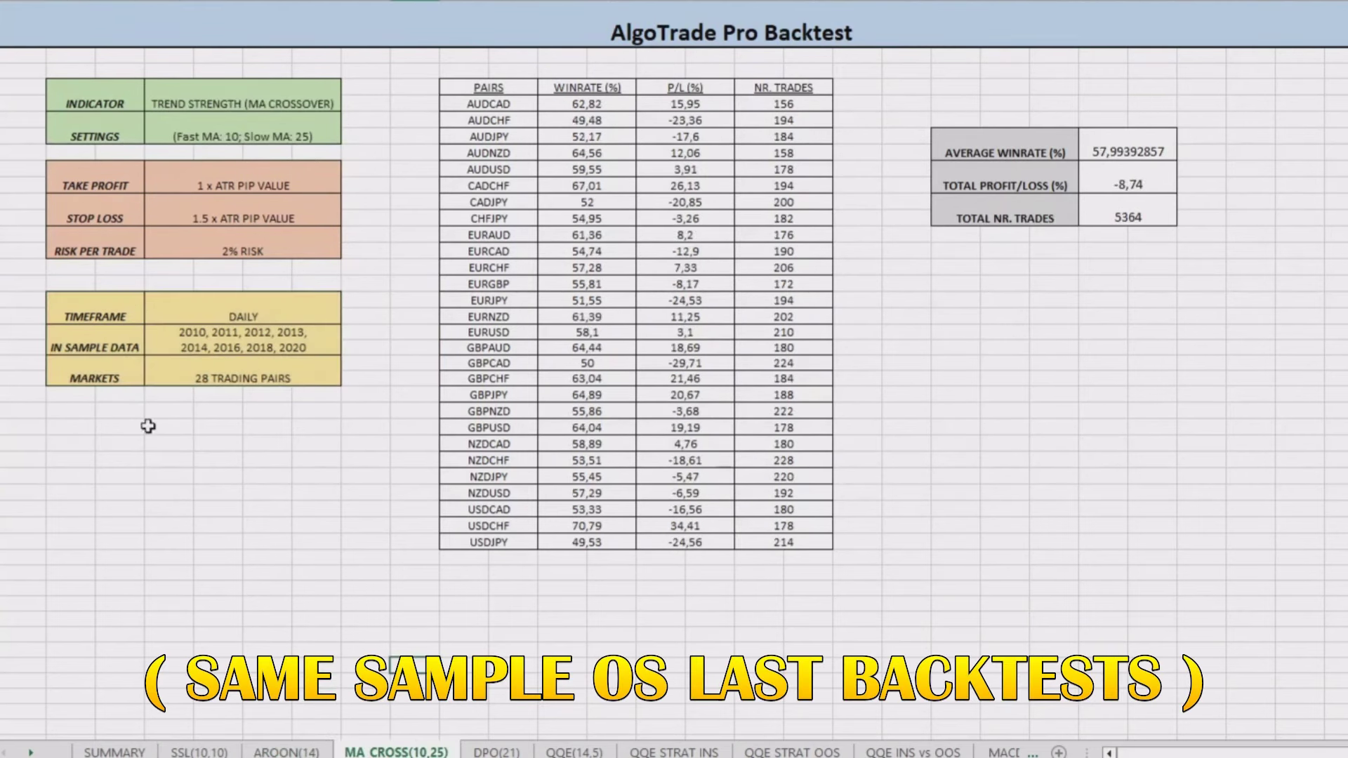
pyautogui.moveTo(95, 316); pyautogui.dragTo(246, 375)
pyautogui.click(496, 750)
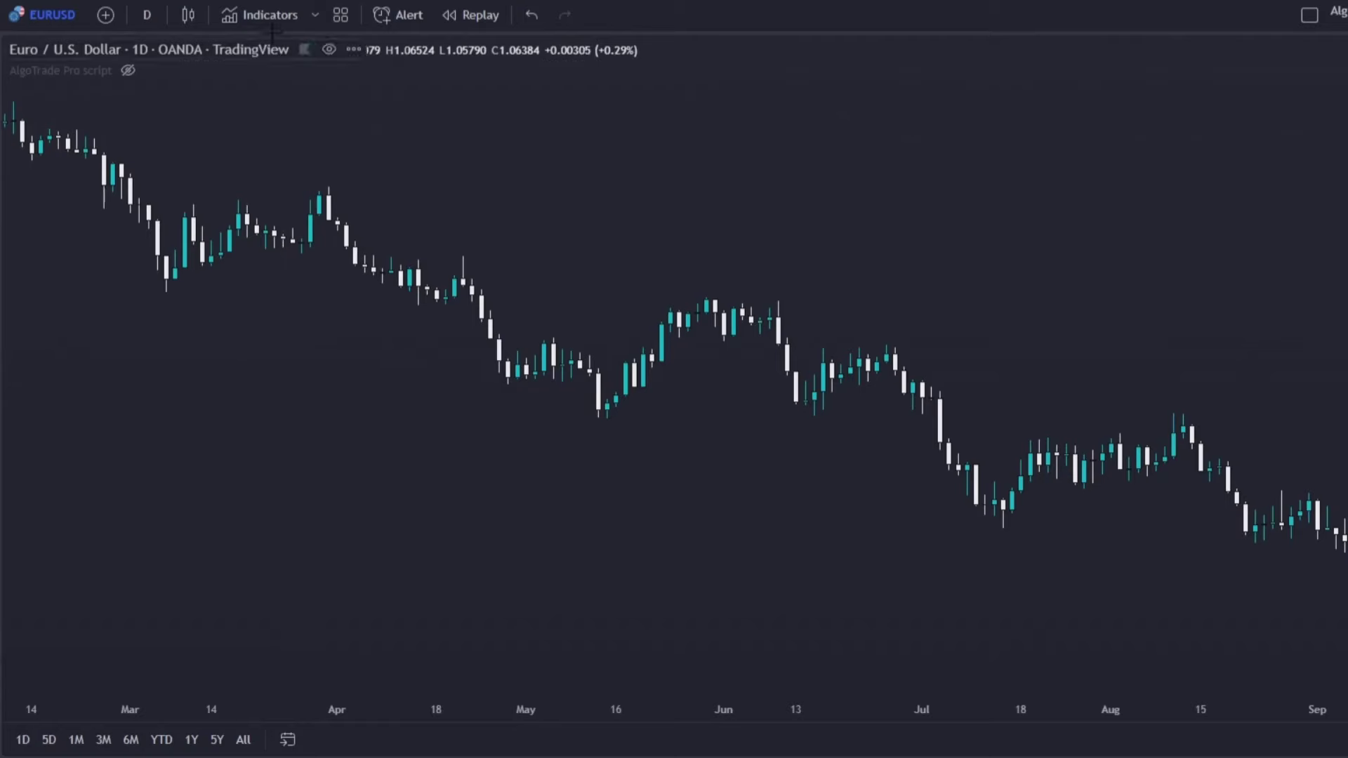
pyautogui.click(267, 23)
pyautogui.write('st')
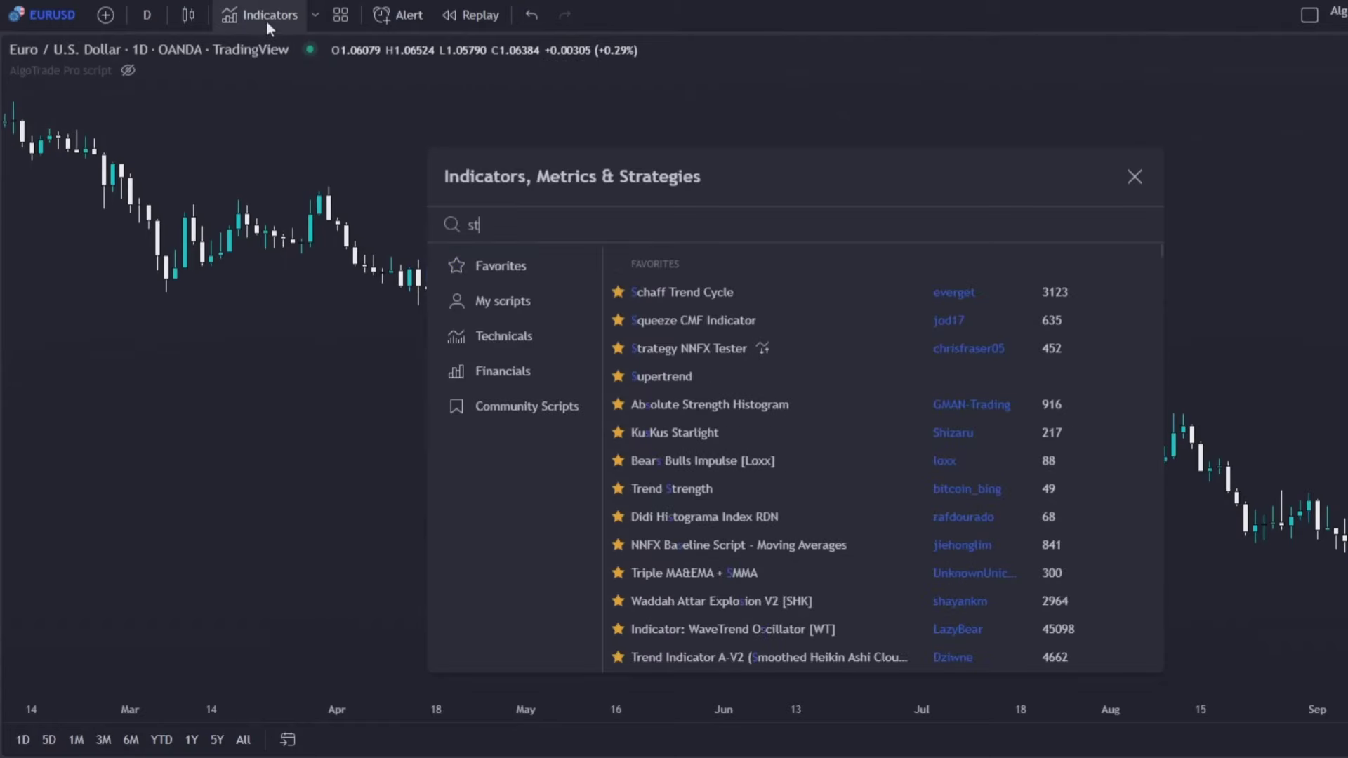
pyautogui.write('ochastic')
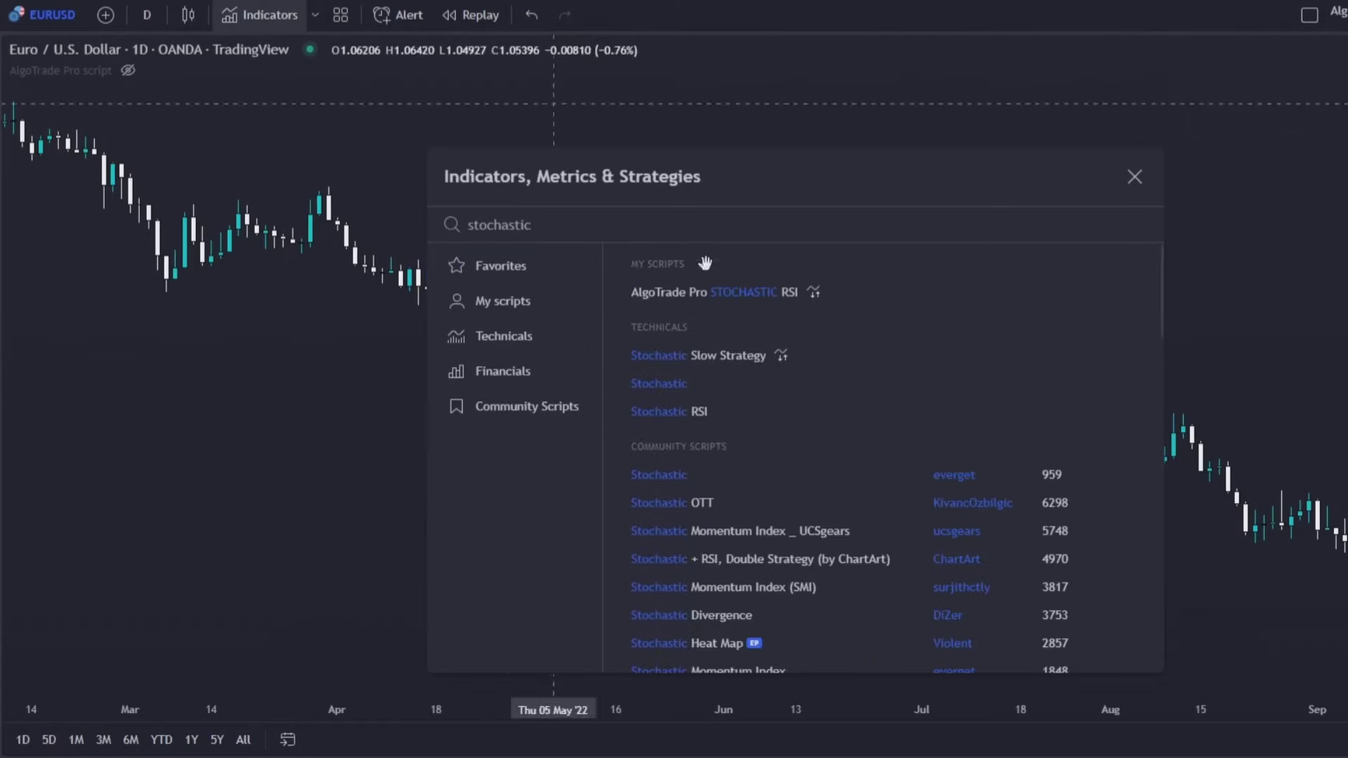
# Step: Add Stoch RSI with default K 3, D 3, lengths 14 and make its pane taller
pyautogui.click(685, 410)
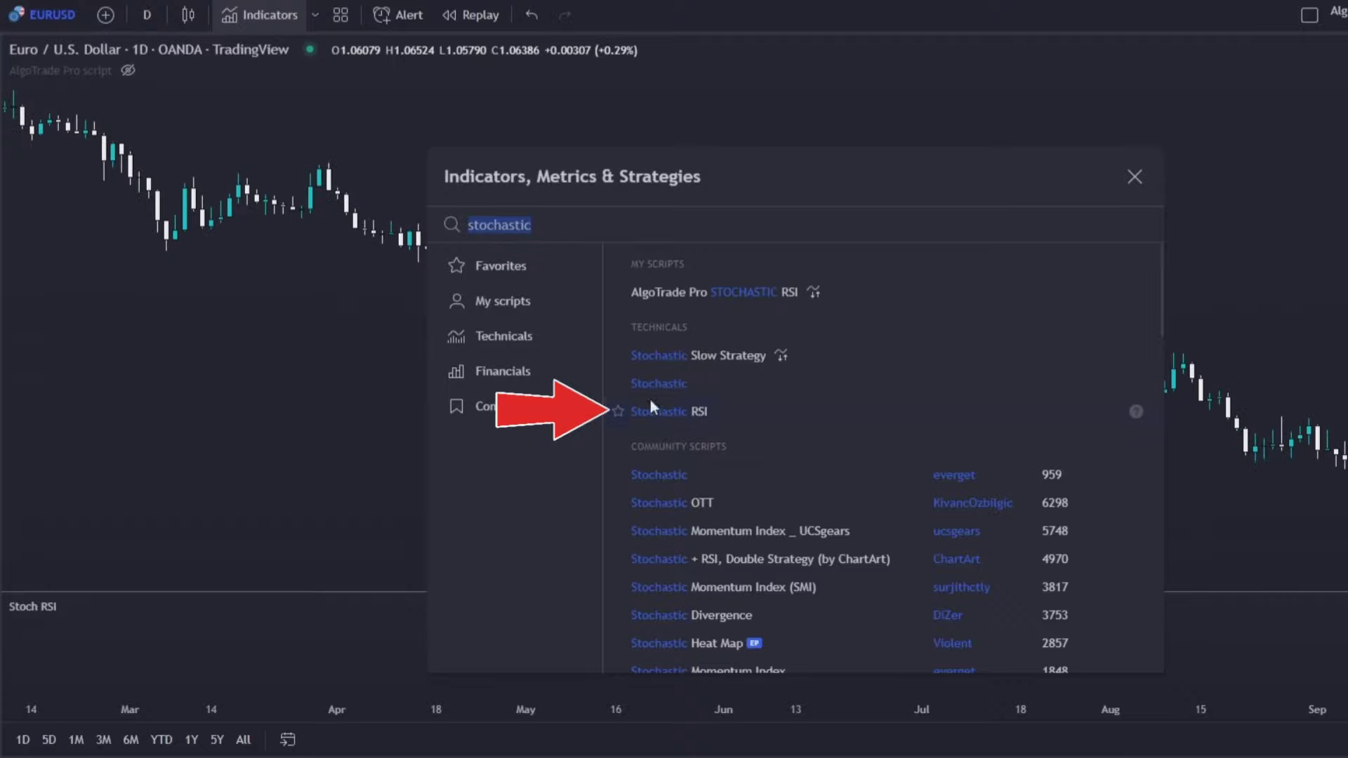
pyautogui.press('Escape')
pyautogui.click(96, 606)
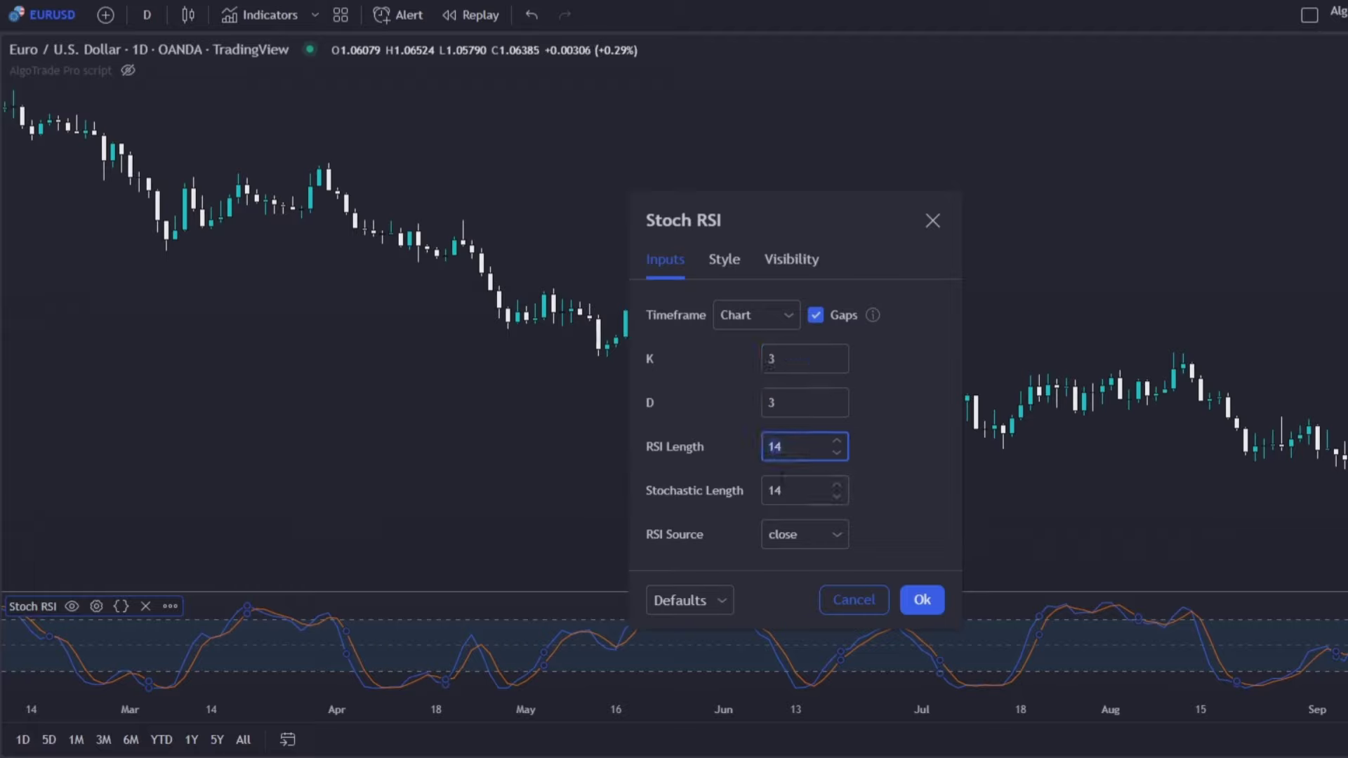
pyautogui.click(724, 260)
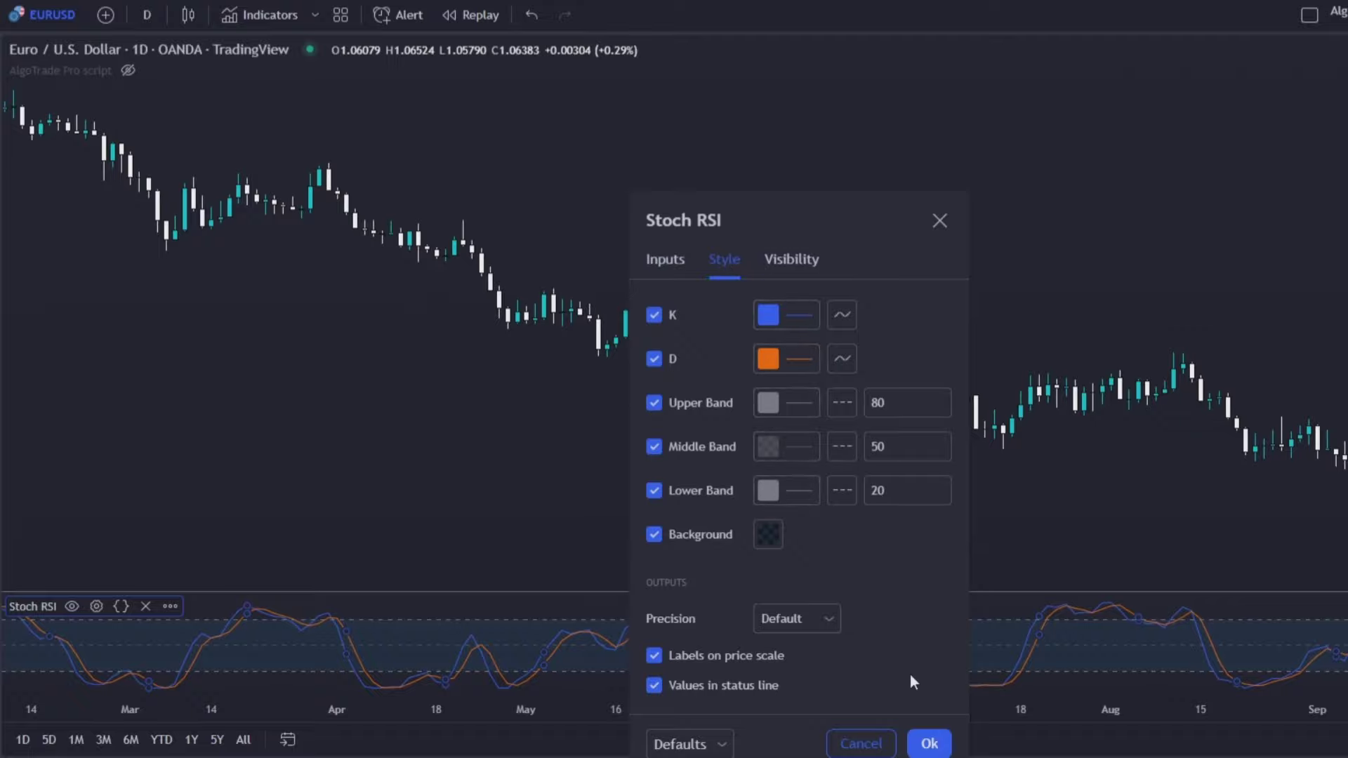
pyautogui.click(929, 744)
pyautogui.moveTo(702, 591); pyautogui.dragTo(702, 368)
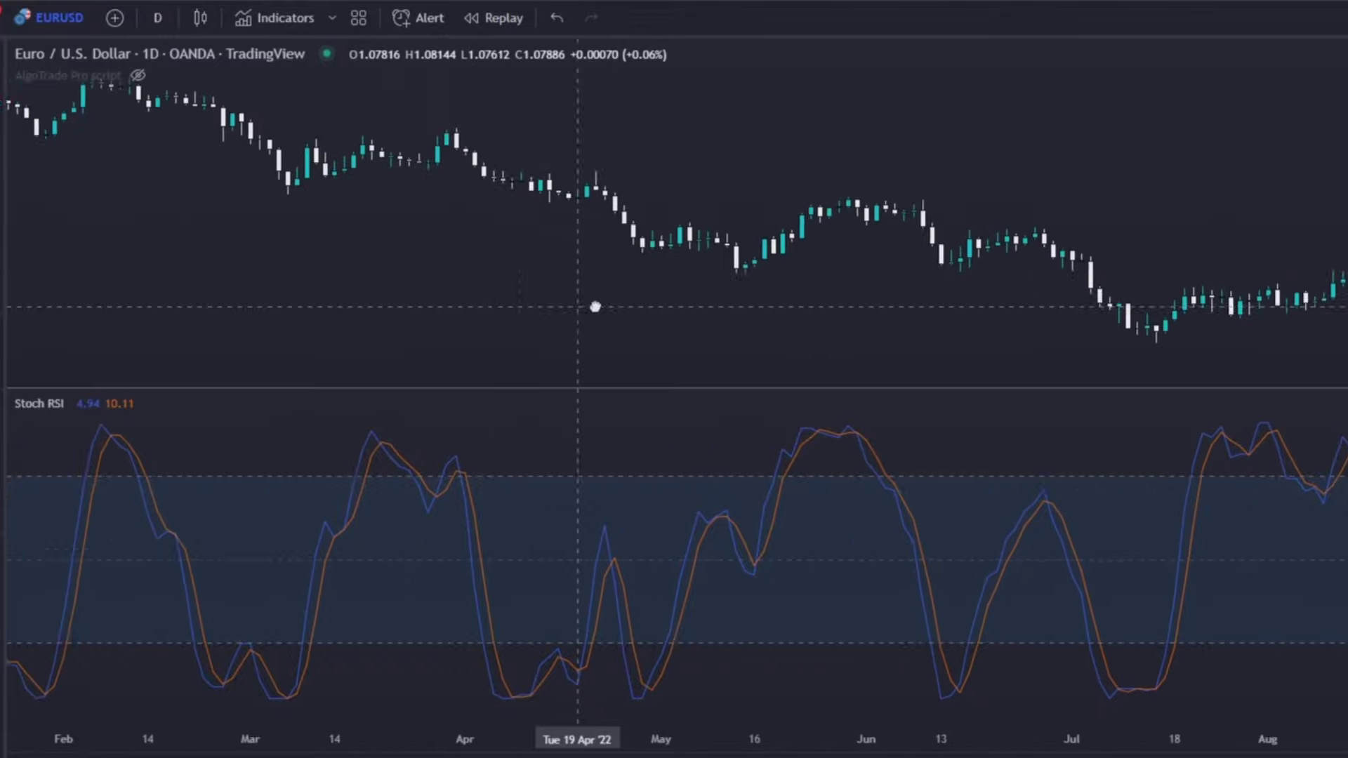
# Step: Mark a long trade at 15 Jun and a short at 29 Jun, trimming both boxes to their exits
pyautogui.moveTo(595, 307); pyautogui.dragTo(807, 309)
pyautogui.moveTo(631, 307); pyautogui.dragTo(903, 321)
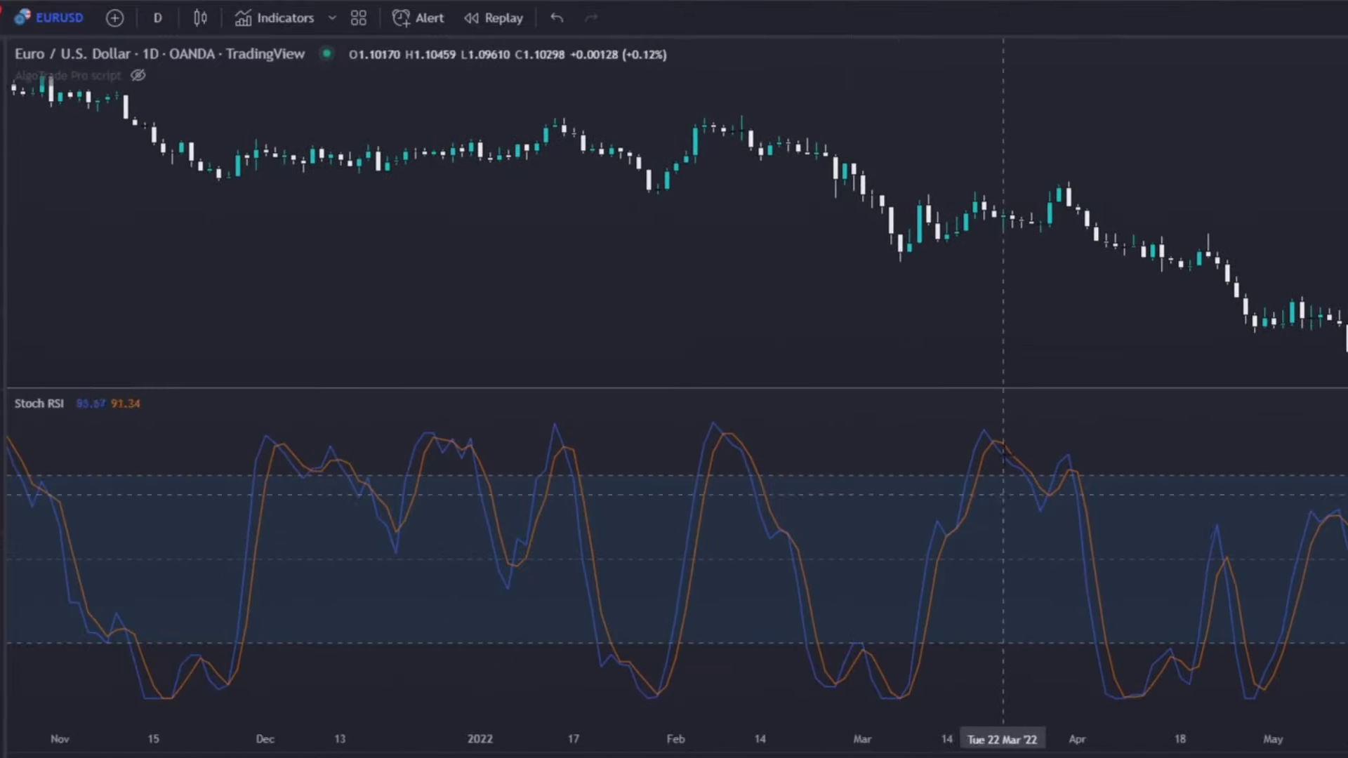
pyautogui.moveTo(1054, 320); pyautogui.dragTo(457, 271)
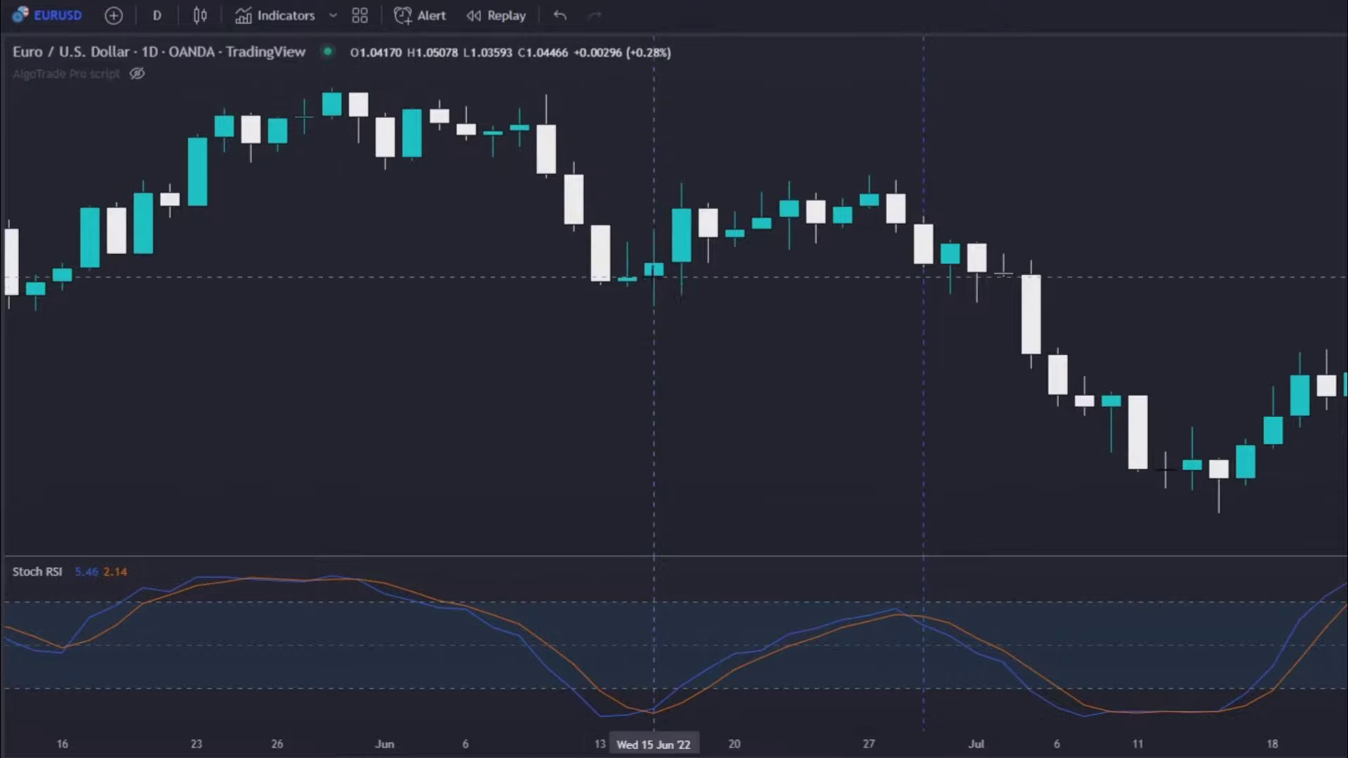
pyautogui.click(653, 278)
pyautogui.moveTo(879, 261); pyautogui.dragTo(797, 261)
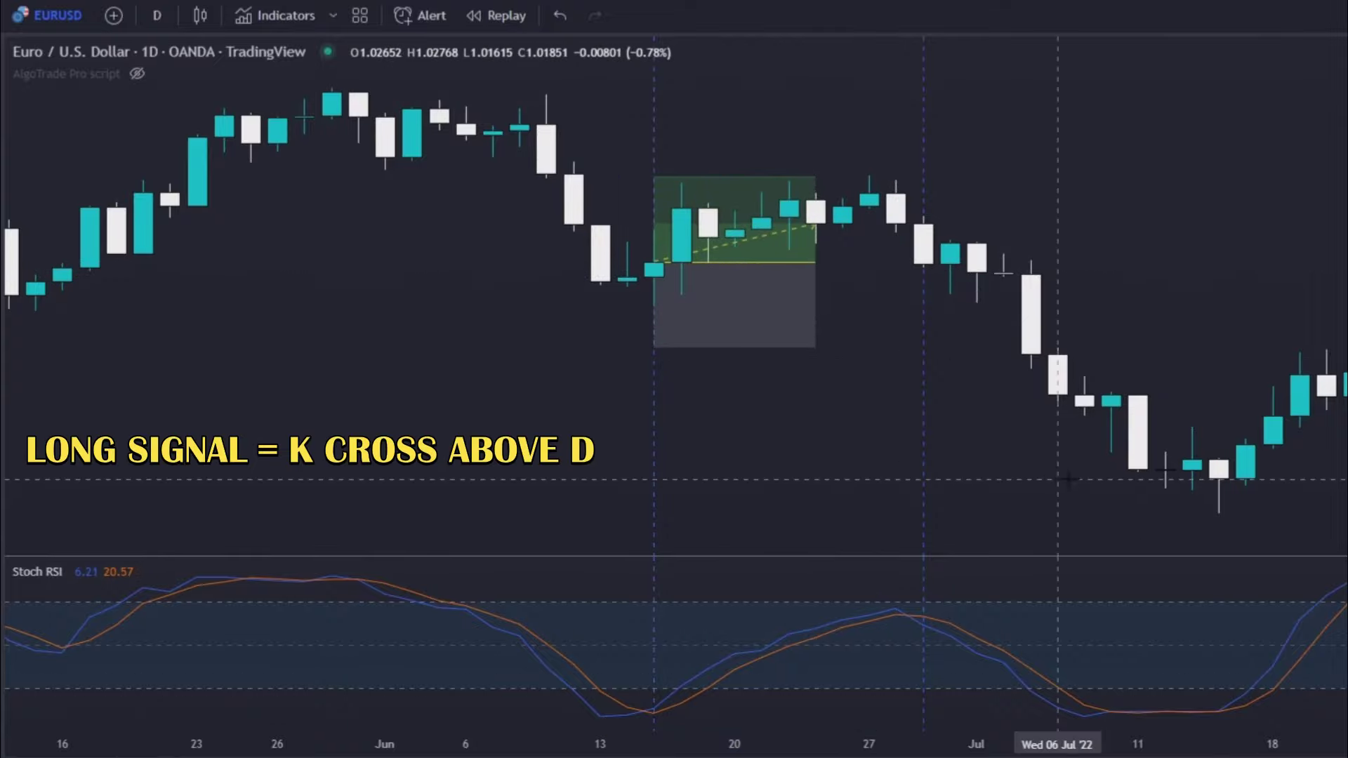
pyautogui.click(923, 261)
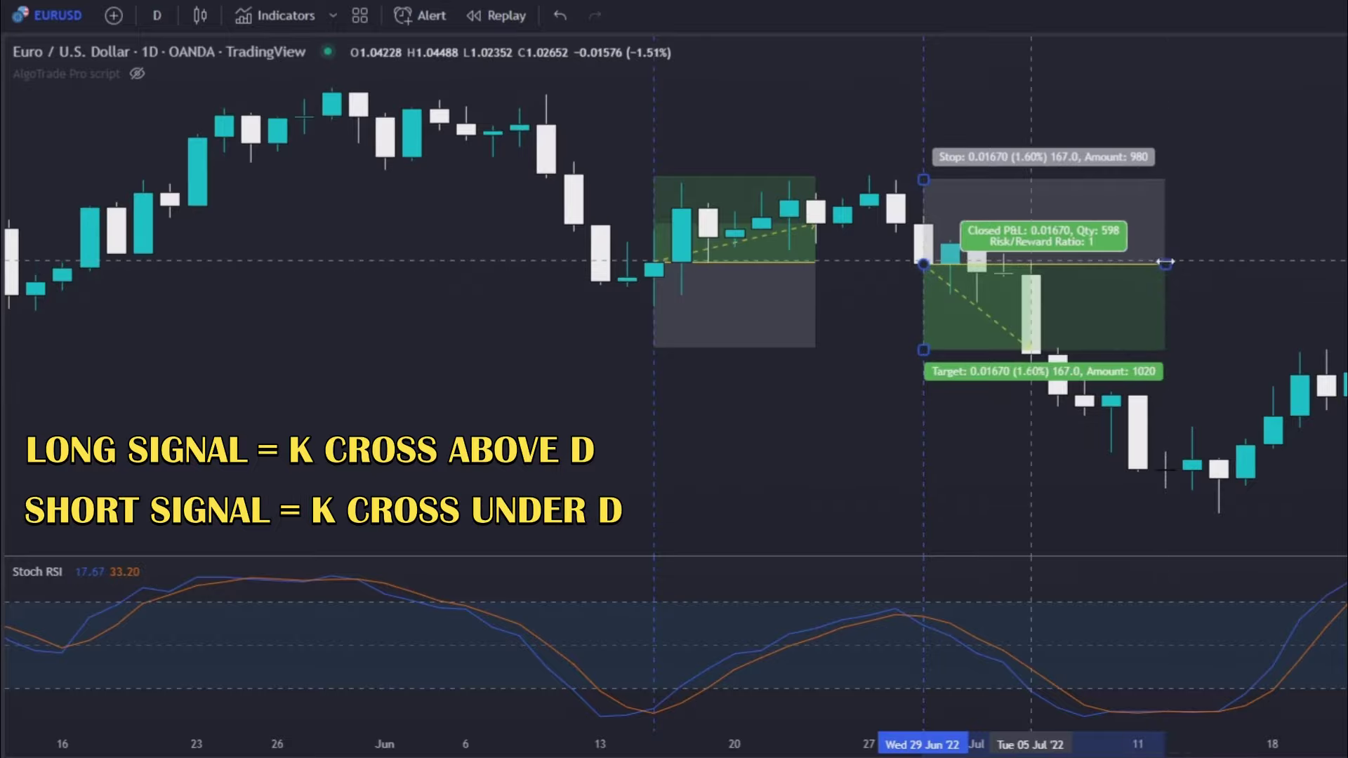
pyautogui.moveTo(1165, 261); pyautogui.dragTo(1030, 261)
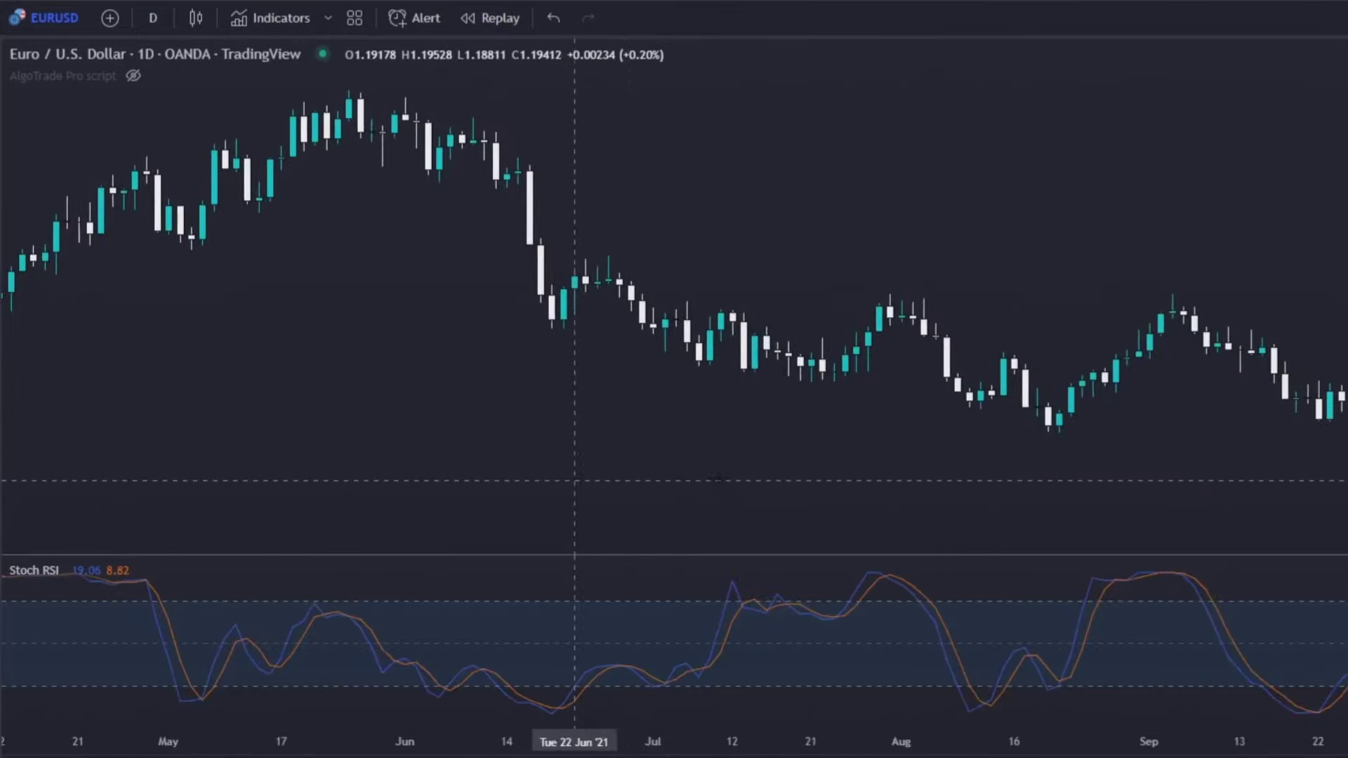
# Step: Mark longs at 23 Aug and 28 Sep, and shorts at 14 Jan, 8 Feb and 21 Mar
pyautogui.moveTo(572, 476); pyautogui.dragTo(516, 455)
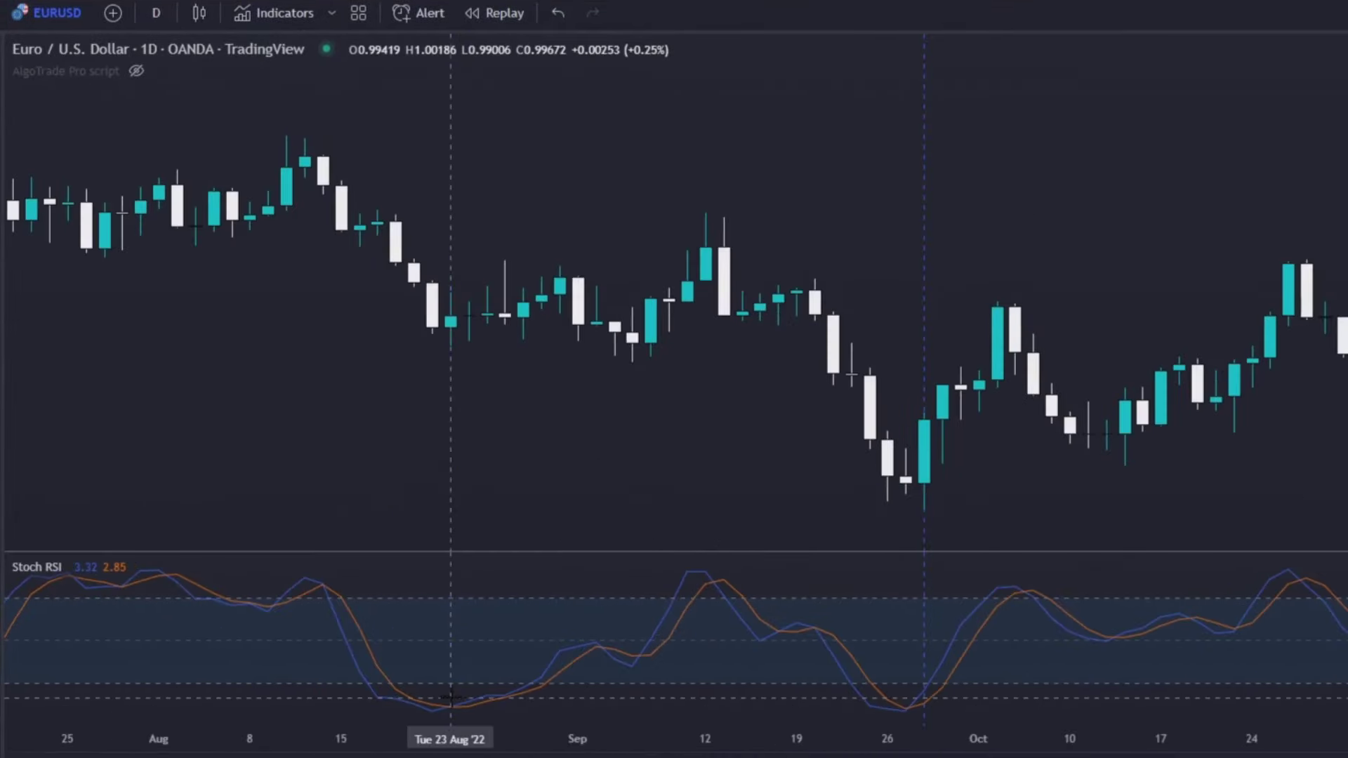
pyautogui.click(451, 339)
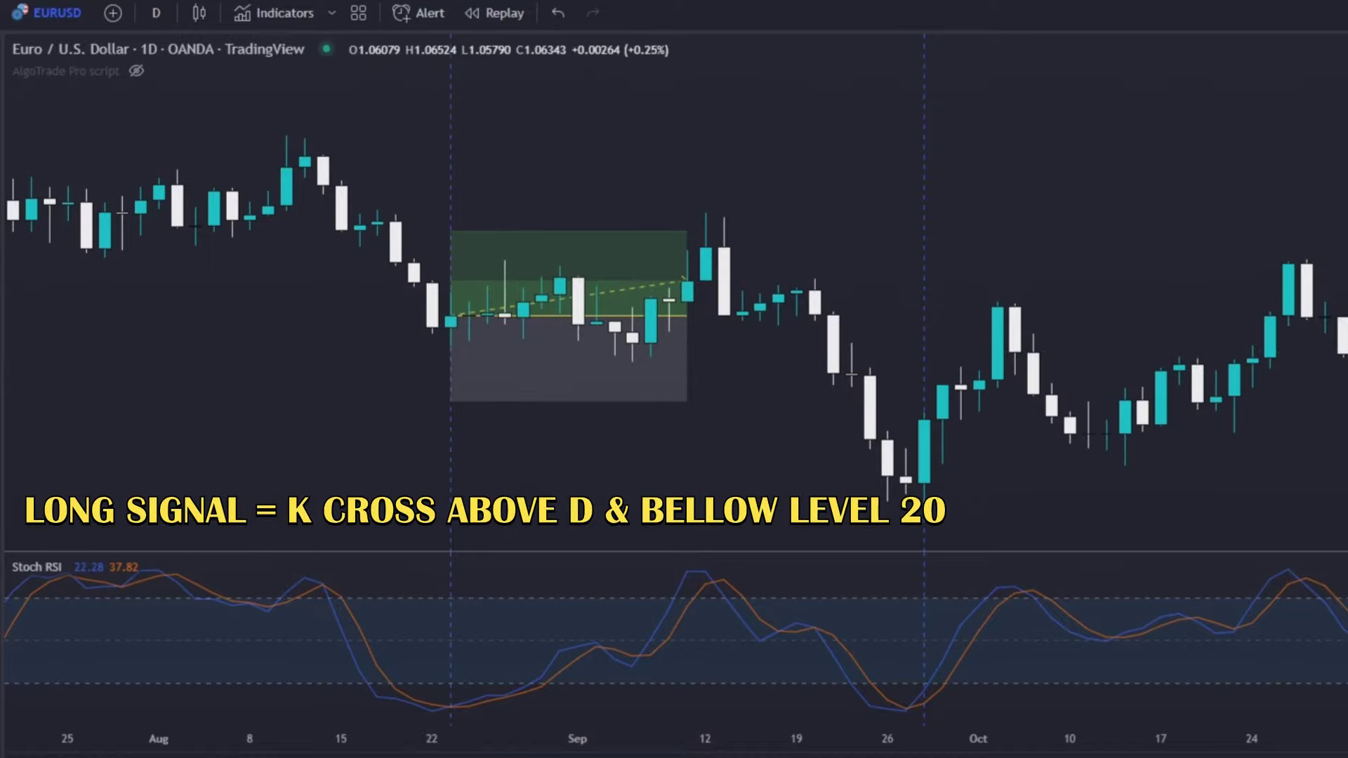
pyautogui.click(924, 421)
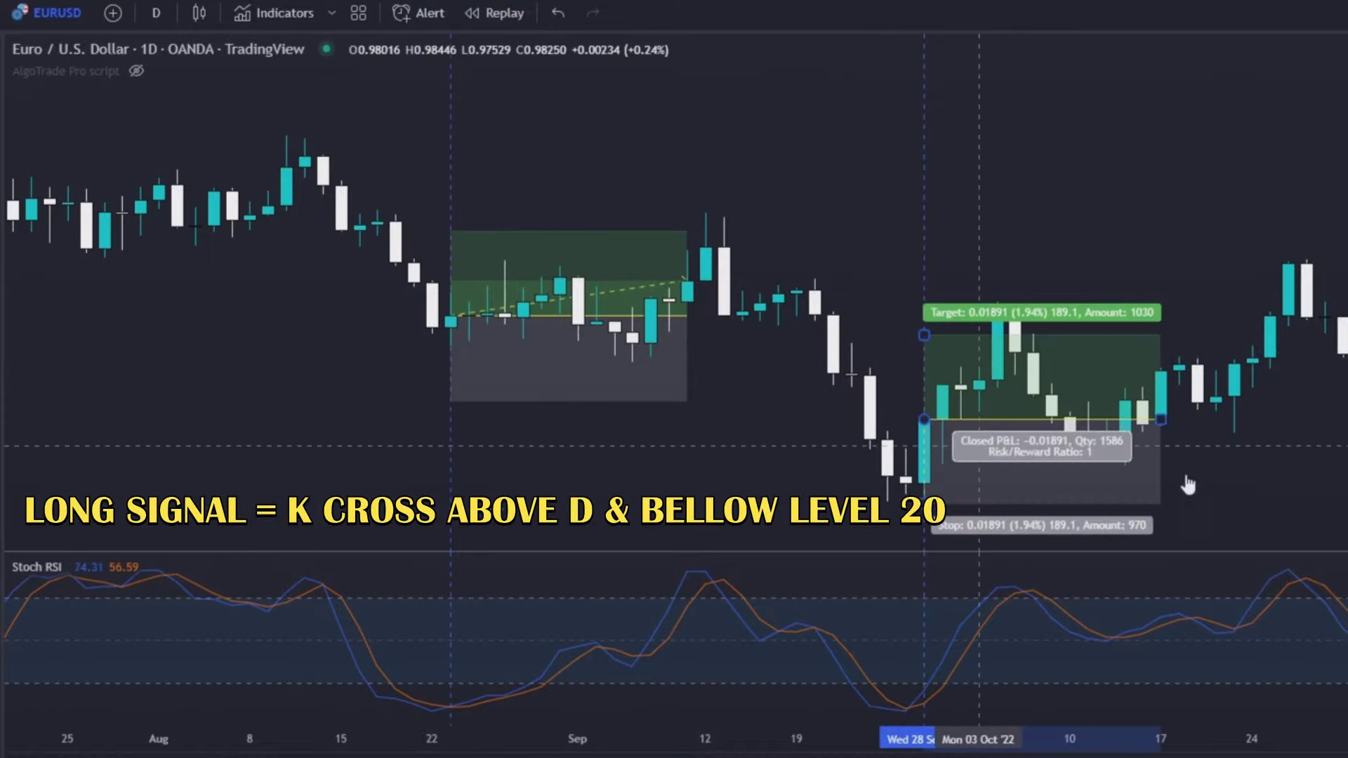
pyautogui.moveTo(1317, 463); pyautogui.dragTo(1053, 470)
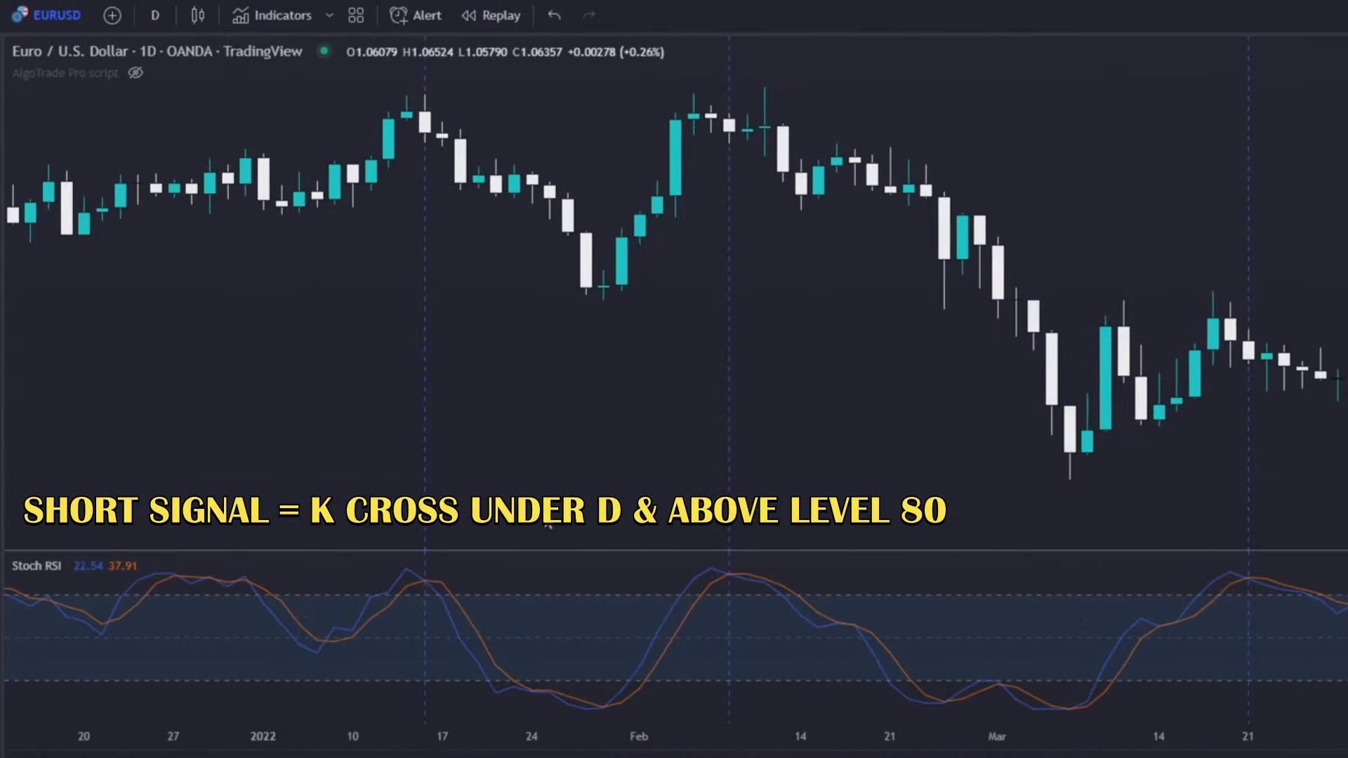
pyautogui.click(424, 143)
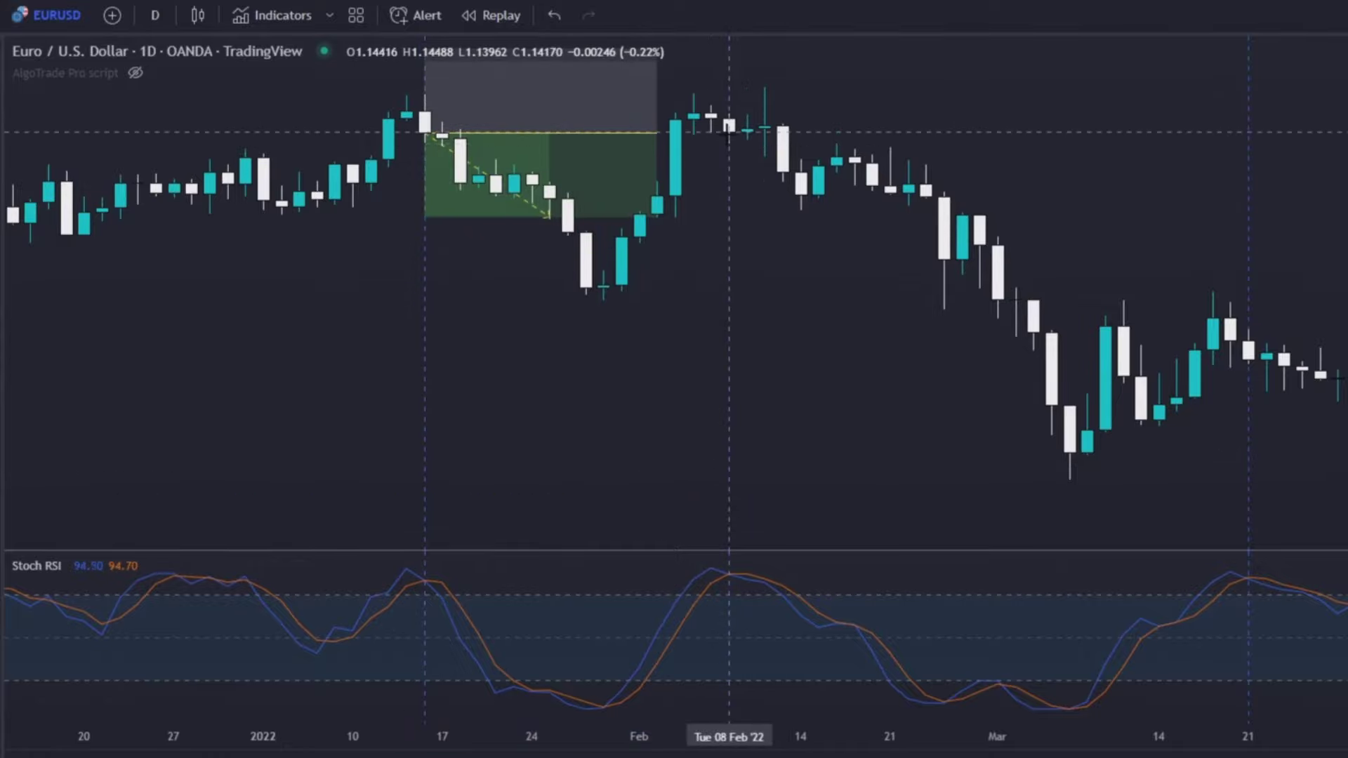
pyautogui.click(727, 133)
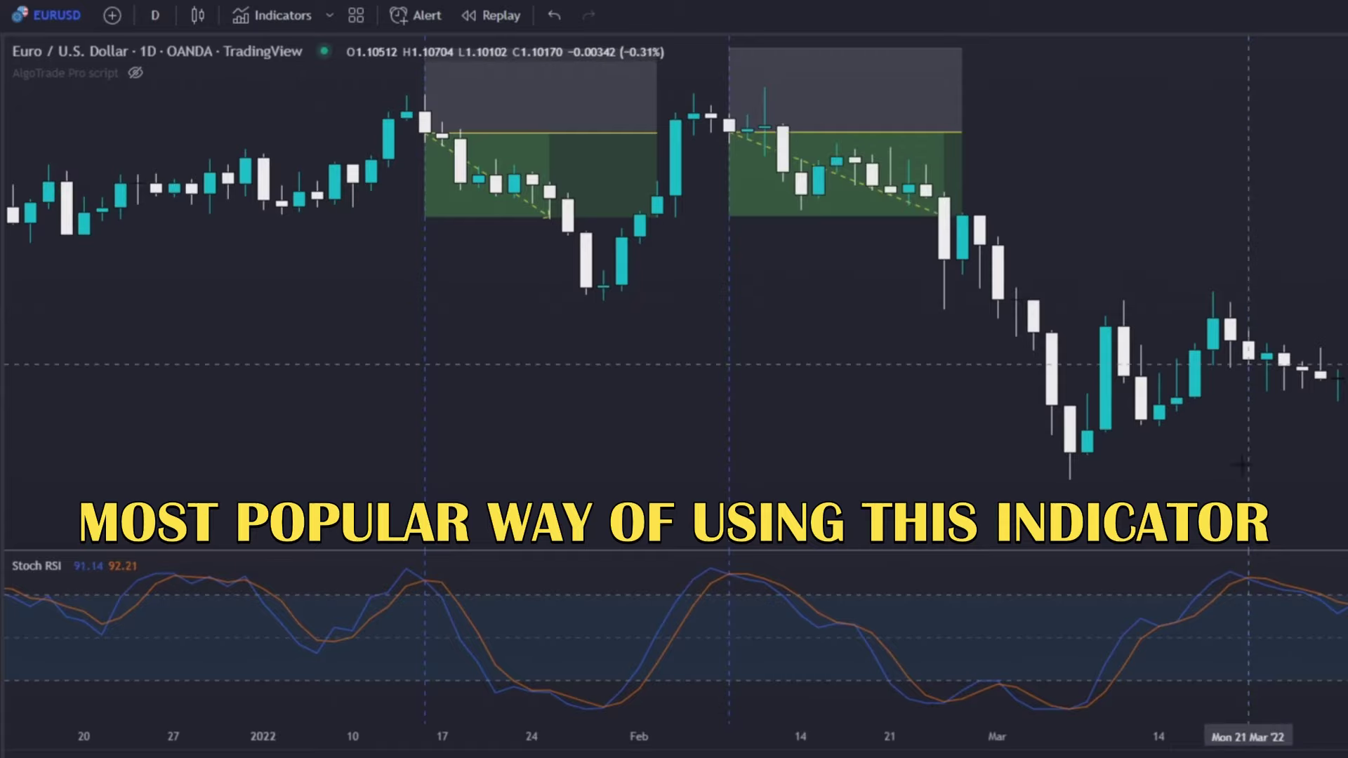
pyautogui.click(1247, 362)
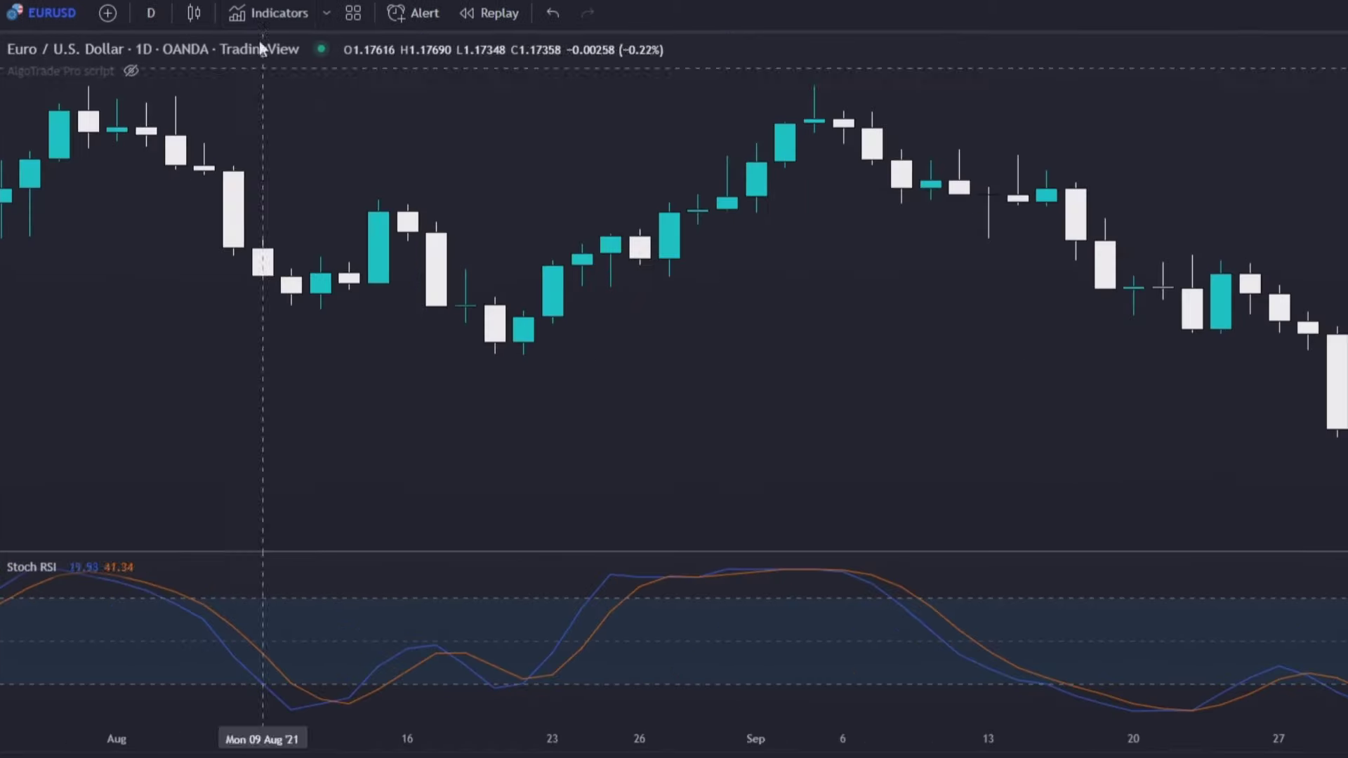
# Step: Add an Average True Range (14, RMA) pane below Stoch RSI, keeping Stoch RSI the larger pane
pyautogui.click(261, 14)
pyautogui.write('atr')
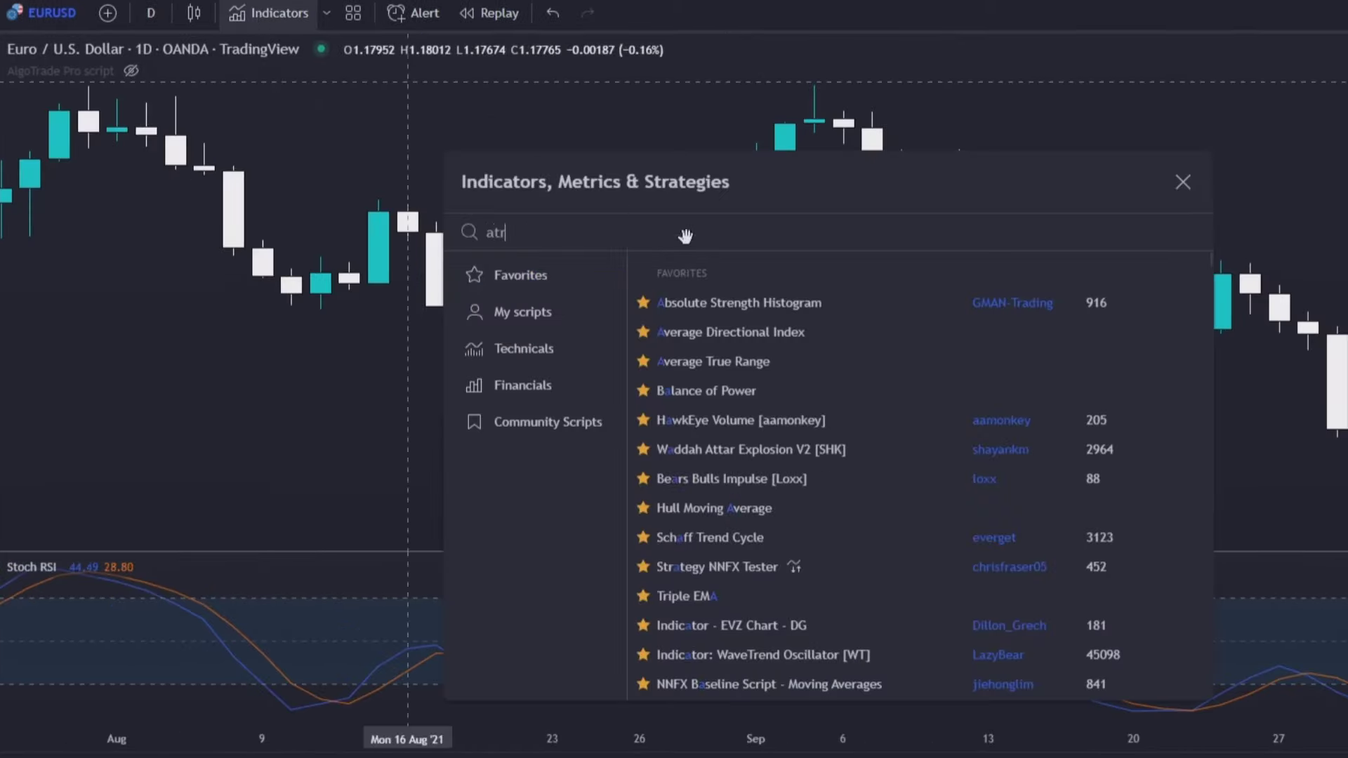
pyautogui.click(714, 303)
pyautogui.press('Escape')
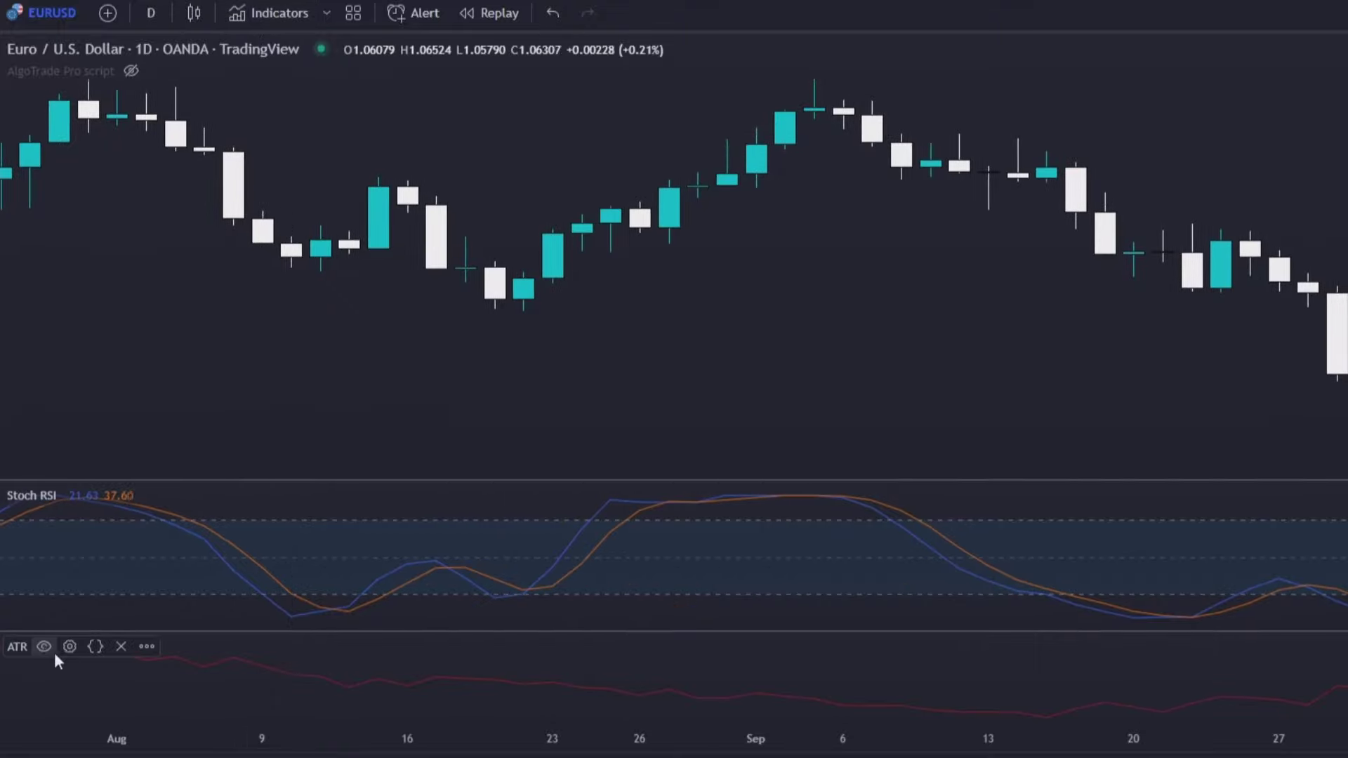
pyautogui.click(69, 646)
pyautogui.click(692, 307)
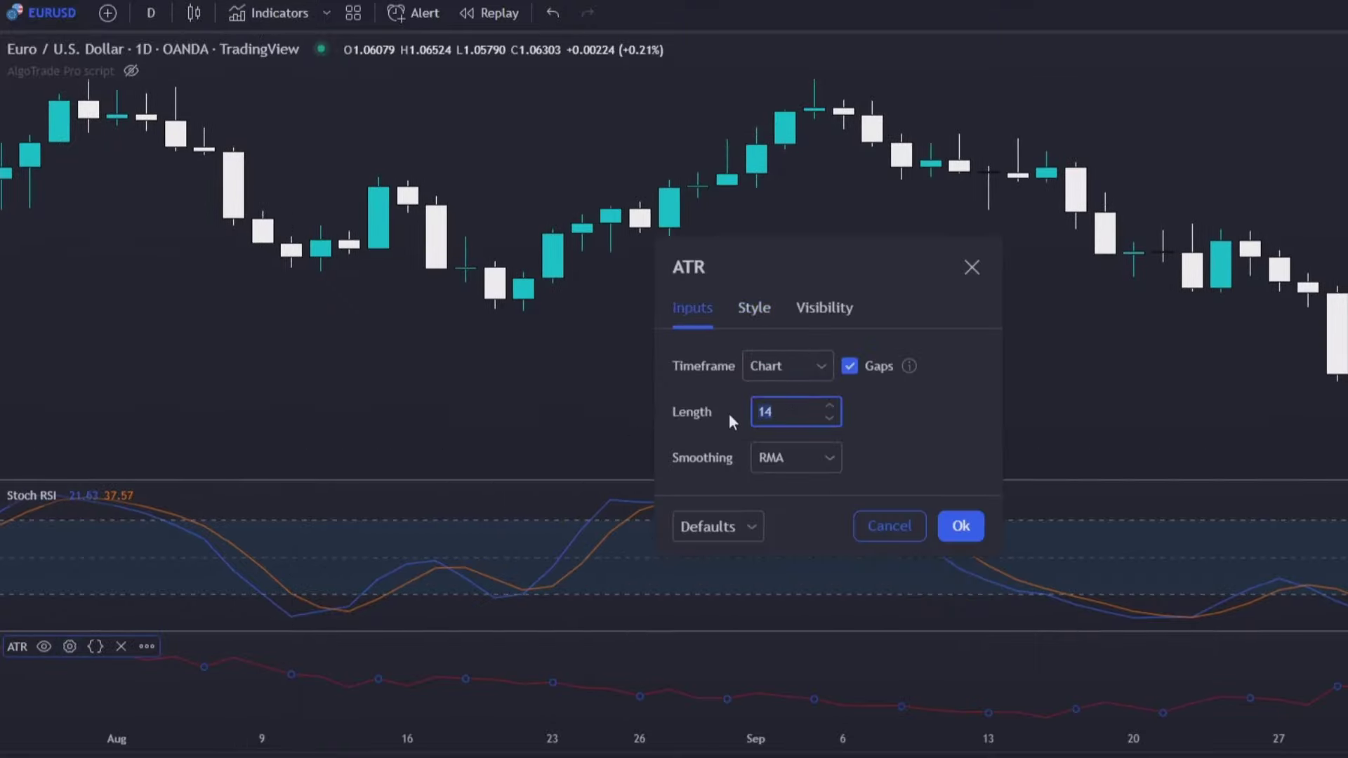
pyautogui.click(961, 526)
pyautogui.moveTo(850, 631); pyautogui.dragTo(850, 691)
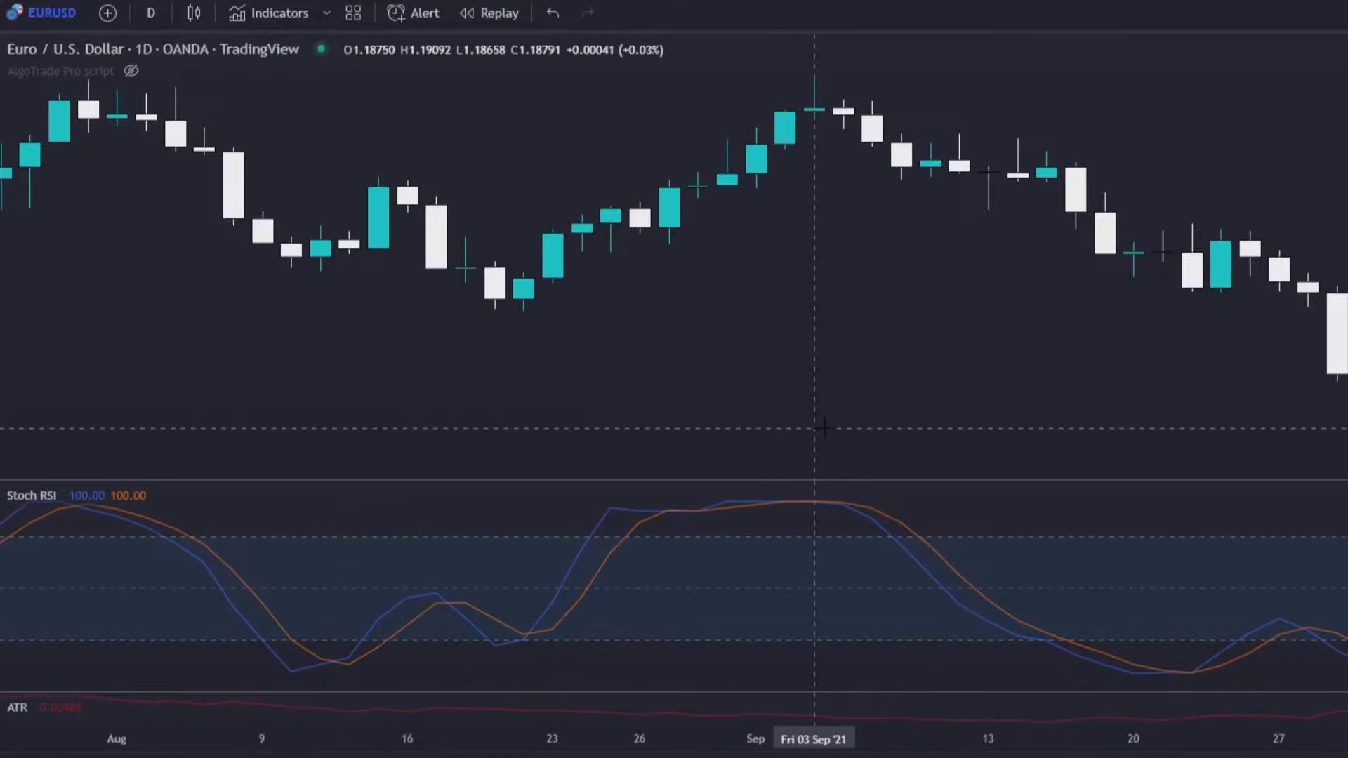
# Step: Place a short position on the 03 Sep '21 candle with 495 profit ticks
pyautogui.click(814, 109)
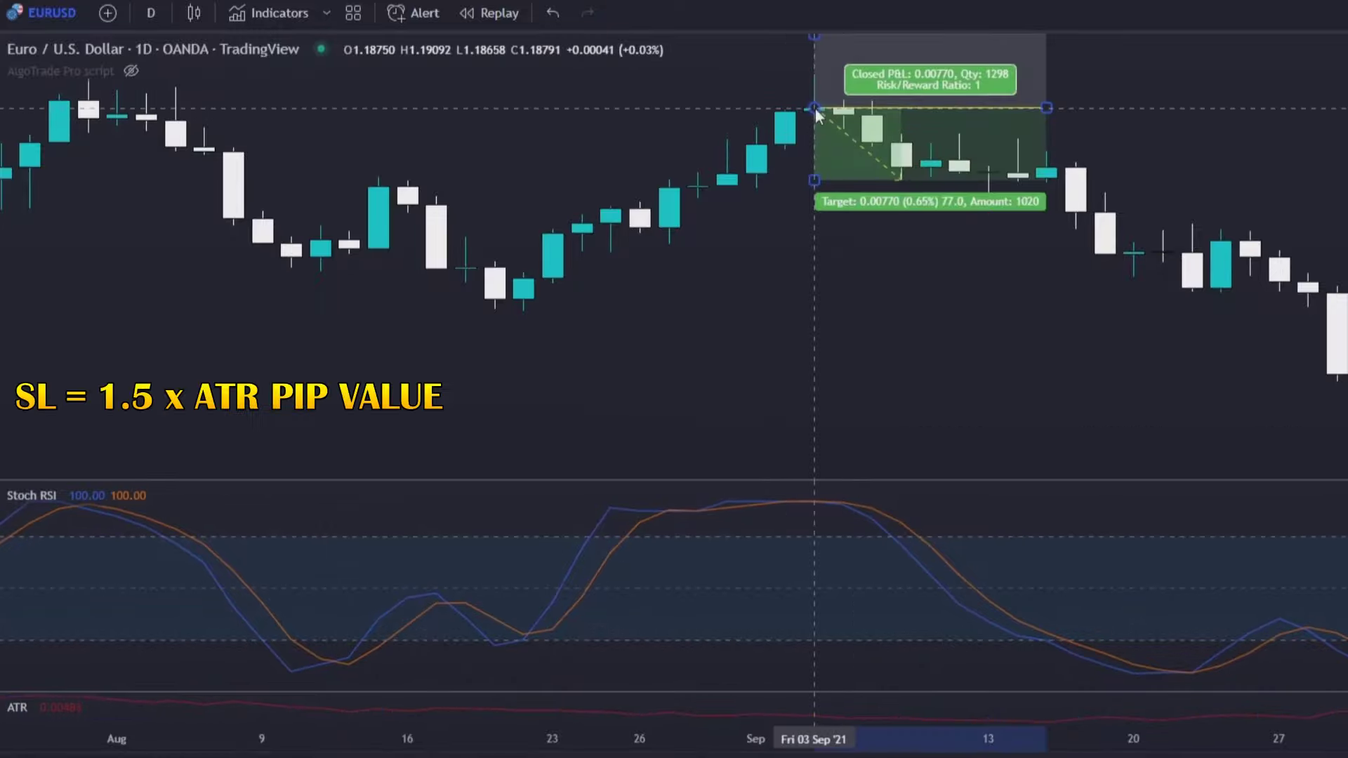
pyautogui.write('495')
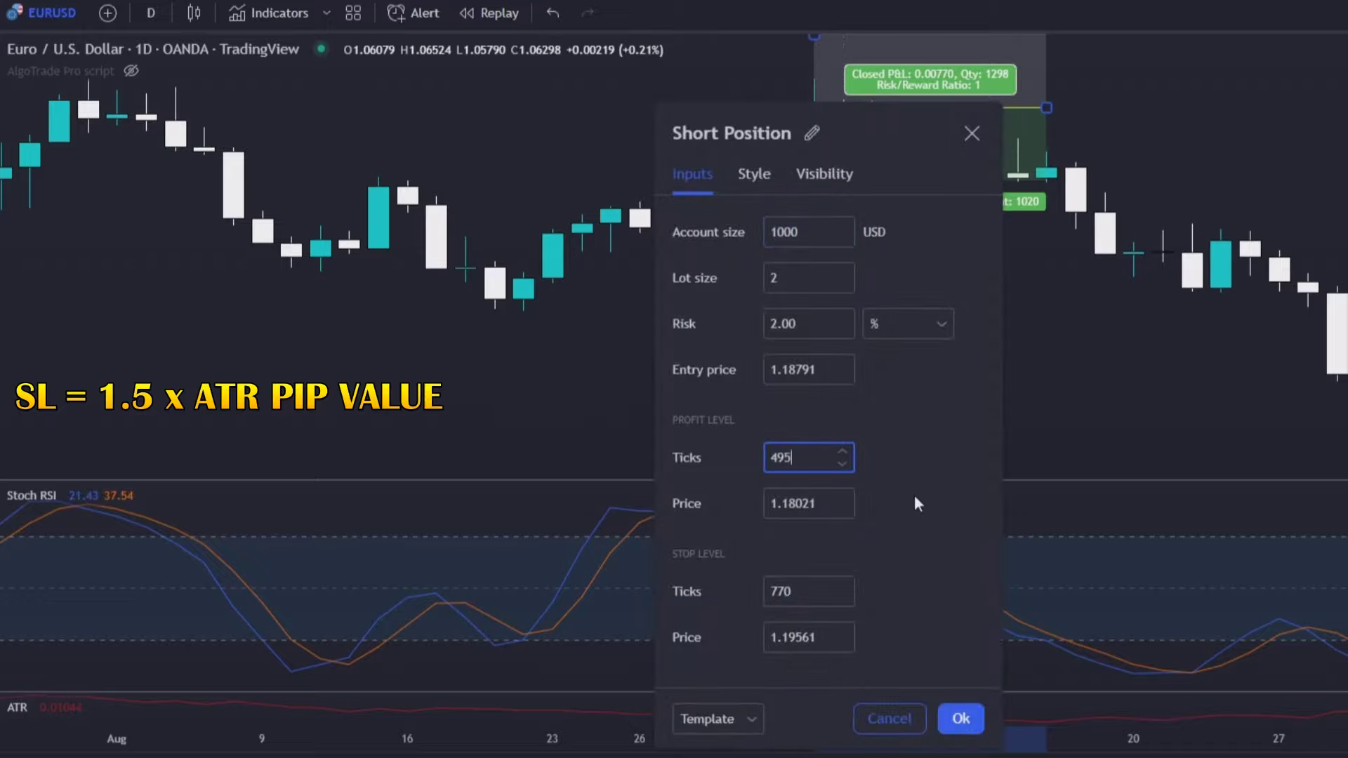
pyautogui.press('Return')
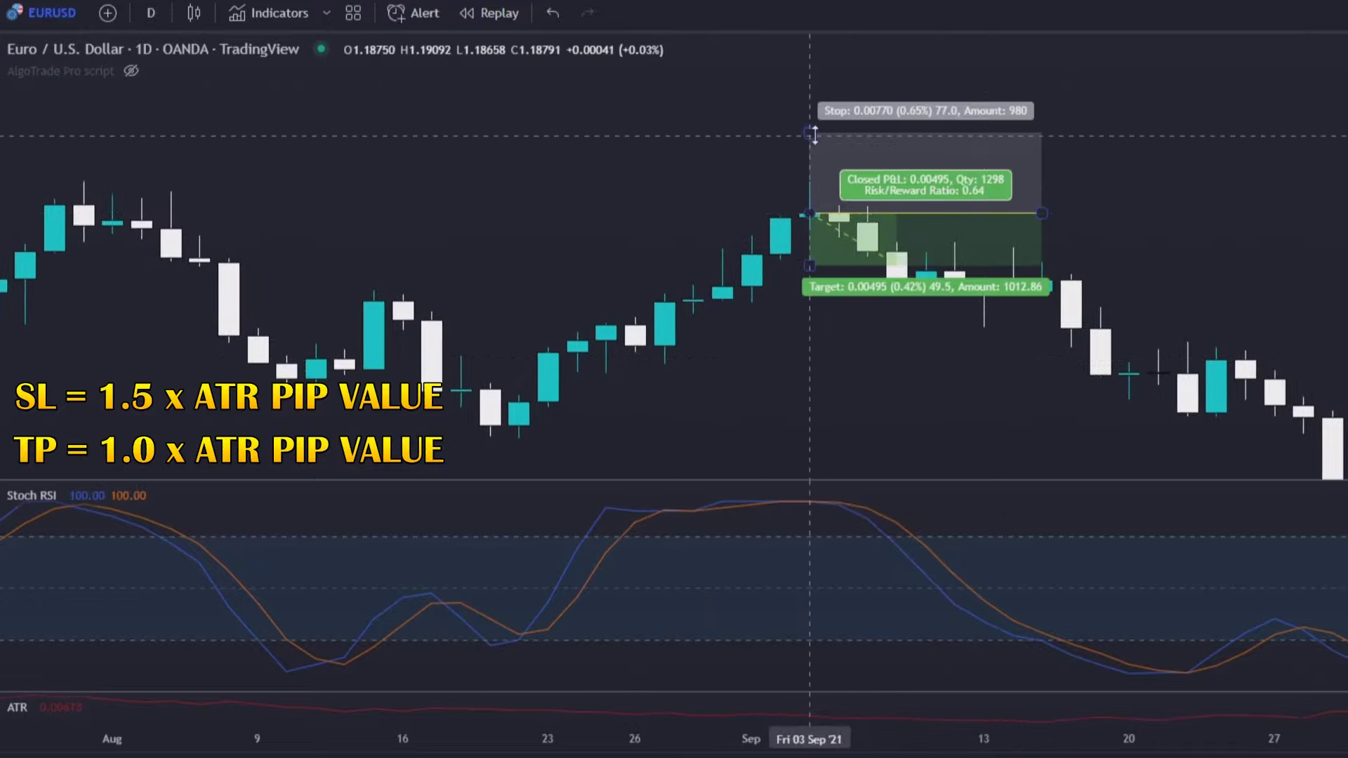
# Step: Adjust the short position's stop and paste the Stochastic RSI code block into Indicator 1
pyautogui.moveTo(815, 133); pyautogui.dragTo(814, 138)
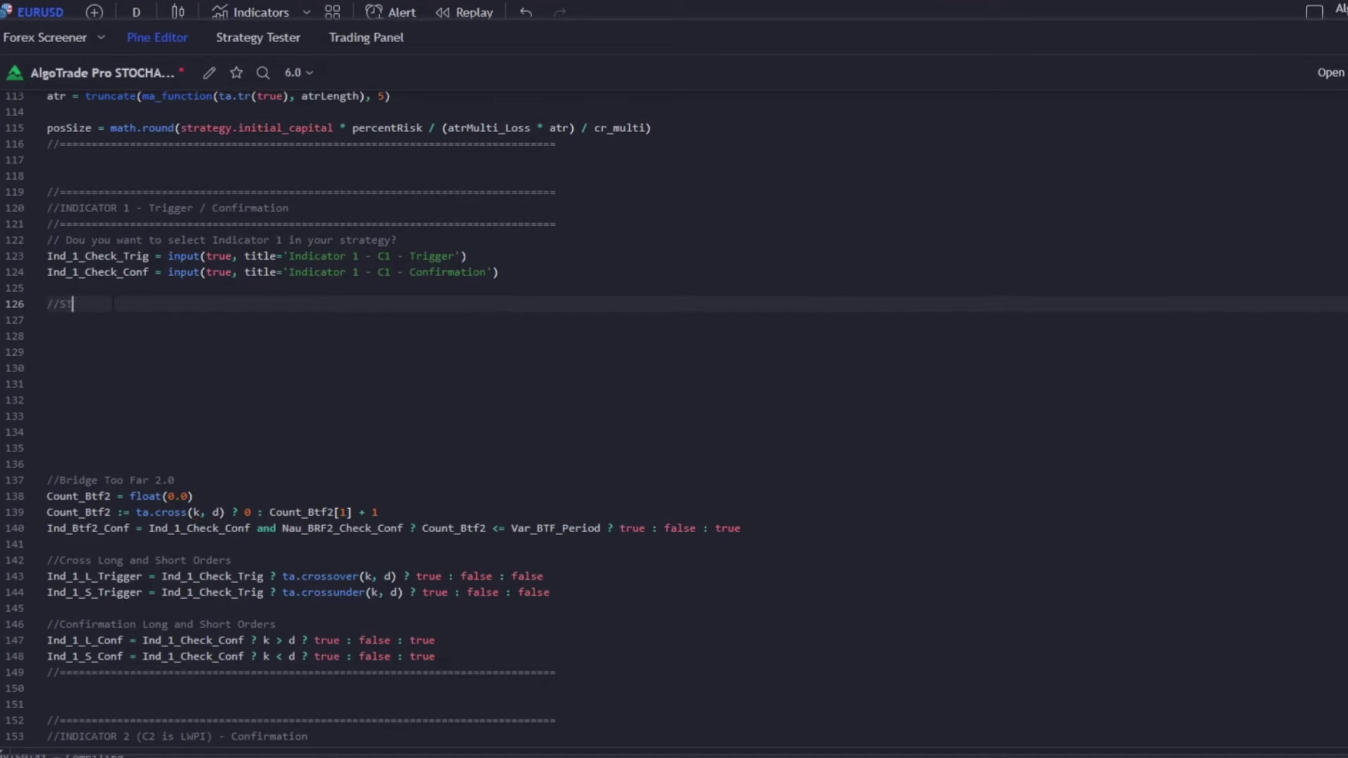
pyautogui.write('RSI smoothK = input.int(3, "K", minval=1) smoothD = input.int(3, "D", minval=1) lengthRSI = input.int(14, "RSI Length", minval=1) lengthStoch = input.int(14, "Stochastic Length", minval=1) Ssrc = input(close, title="RSI Source") rsi1 = ta.rsi(Ssrc, lengthRSI) k = ta.sma(ta.stoch(rsi1, rsi1, rsi1, lengthStoch), smoothK) d = ta.sma(k, smoothD) h0 = hline(80, "Upper Band", color=#787B86) h1 = hline(20, "Lower Band", color=#787B86)')
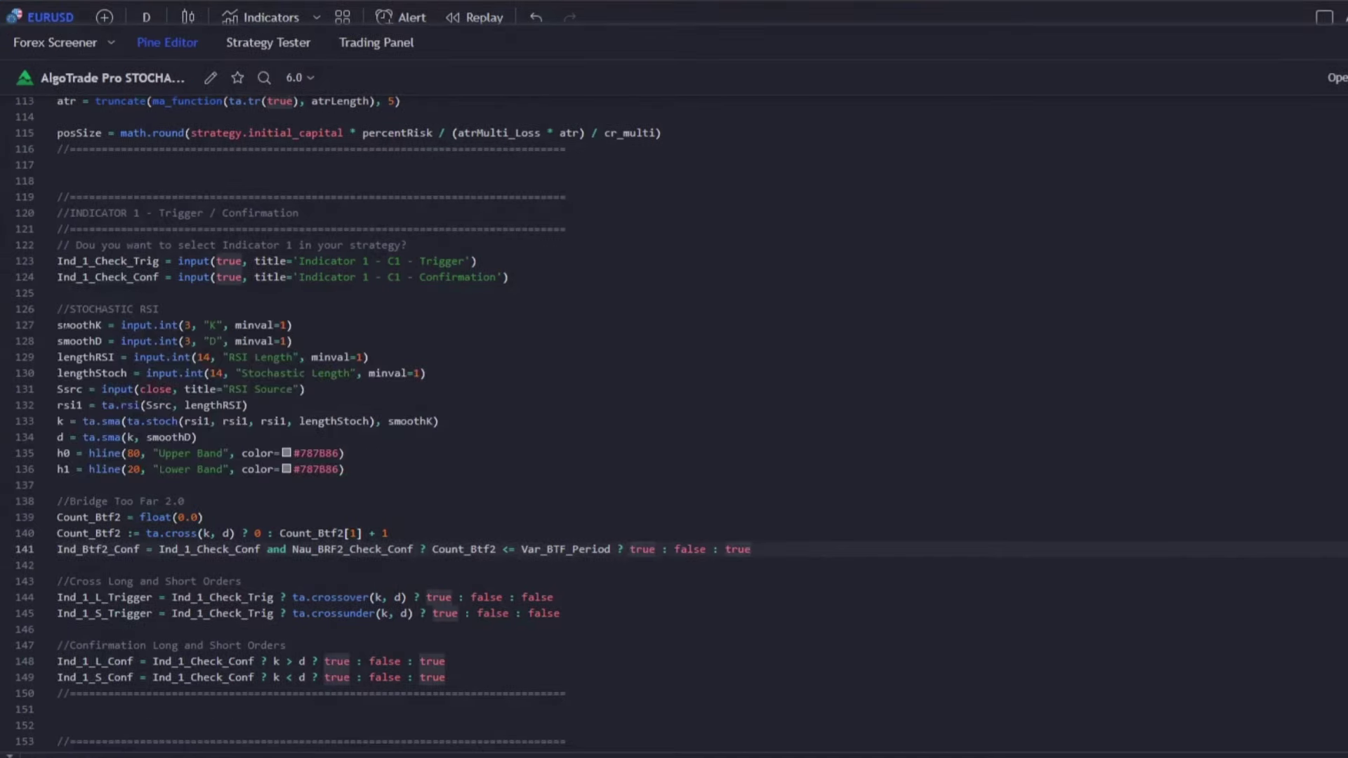
pyautogui.moveTo(47, 304); pyautogui.dragTo(344, 469)
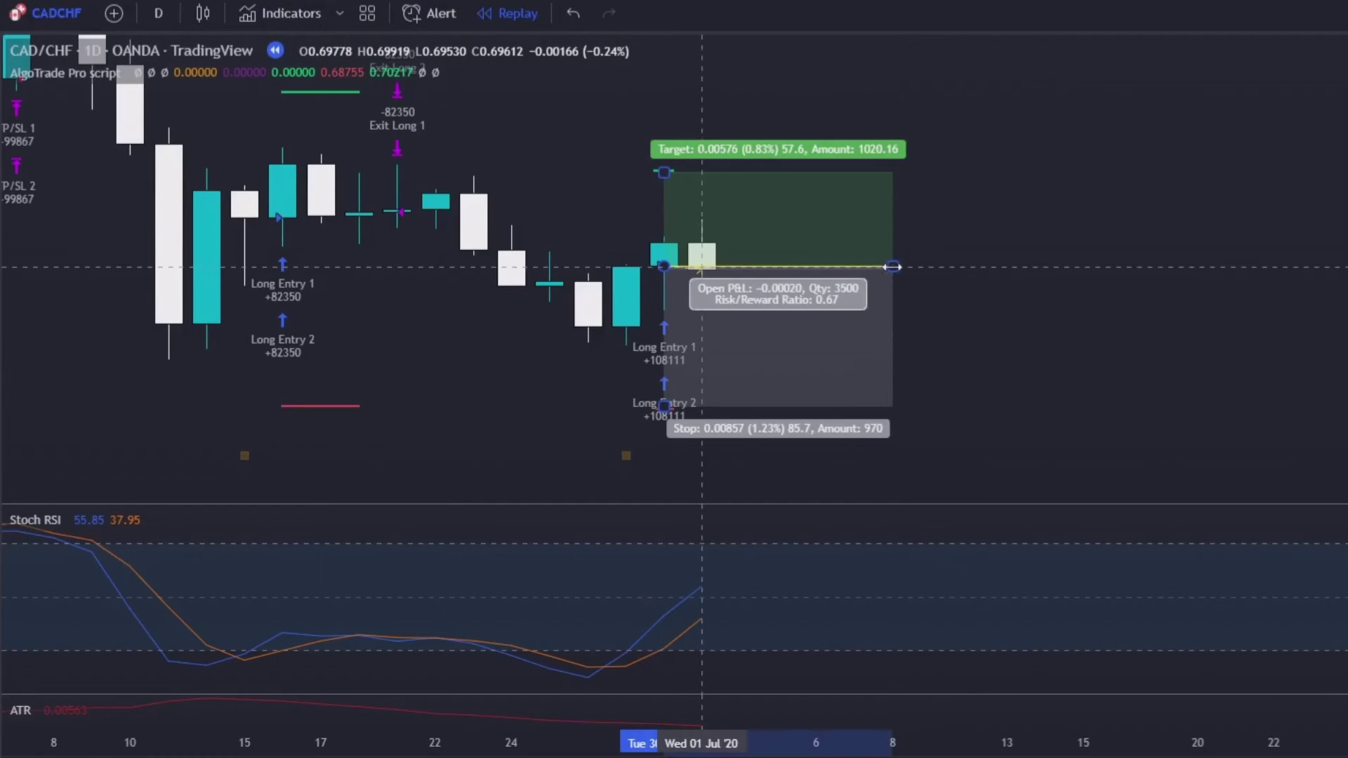
pyautogui.moveTo(888, 271); pyautogui.dragTo(1083, 271)
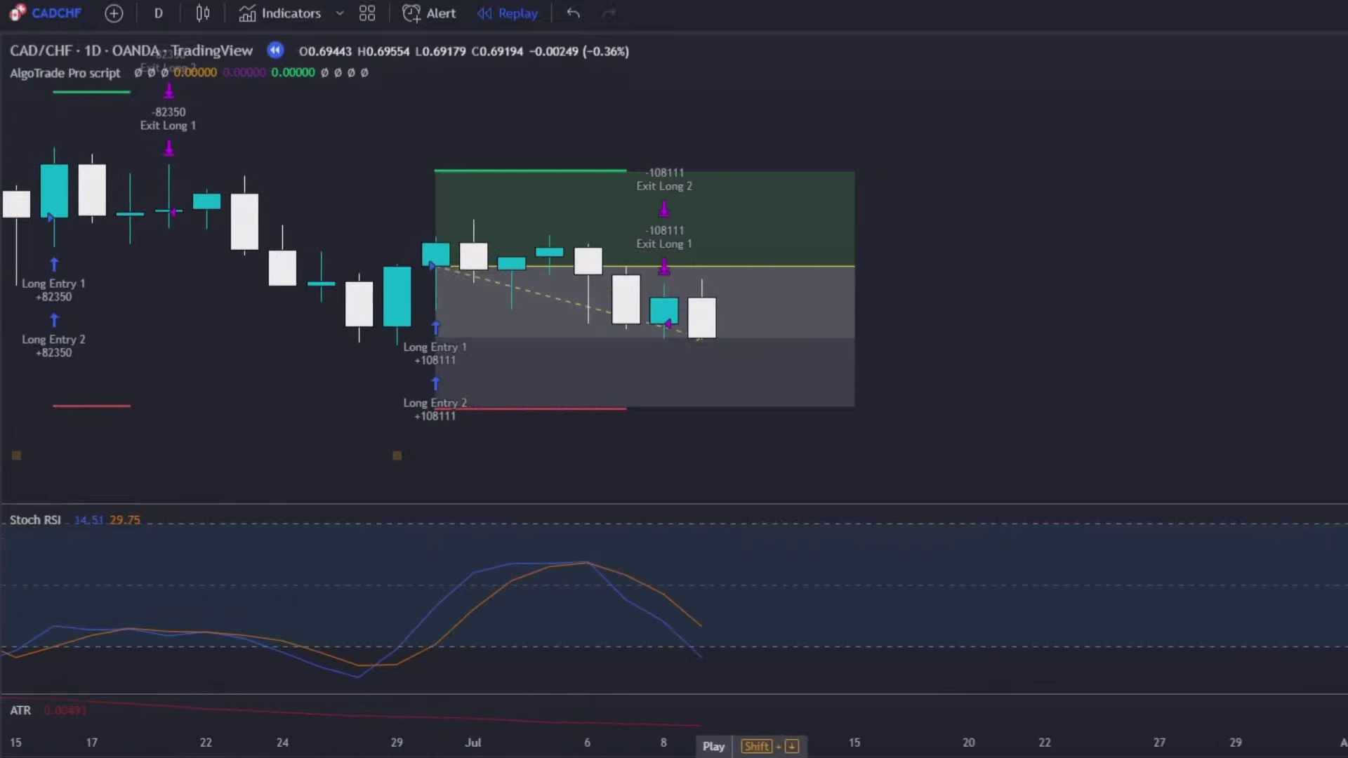
# Step: Place a long position on 11 Mar '20 with a 1296-tick stop and 864-tick target
pyautogui.moveTo(855, 280); pyautogui.dragTo(626, 275)
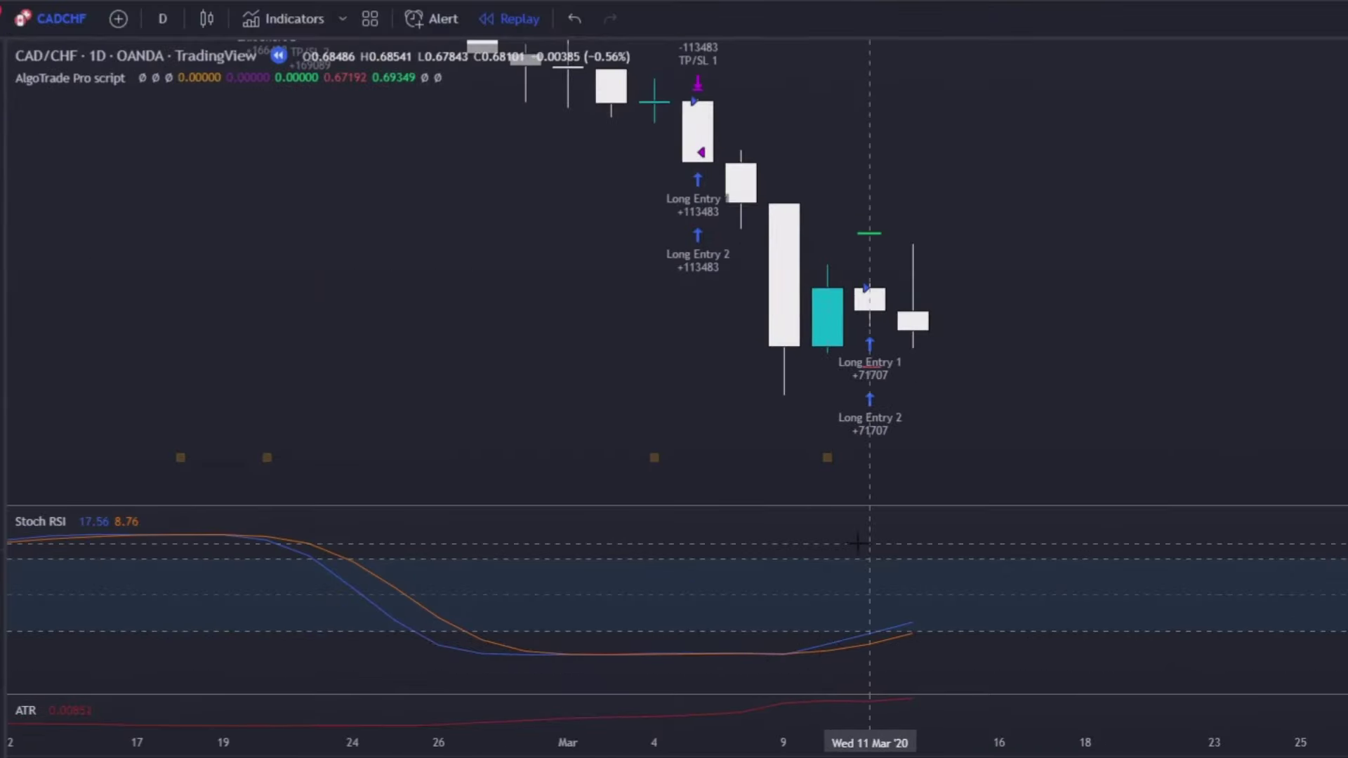
pyautogui.click(869, 288)
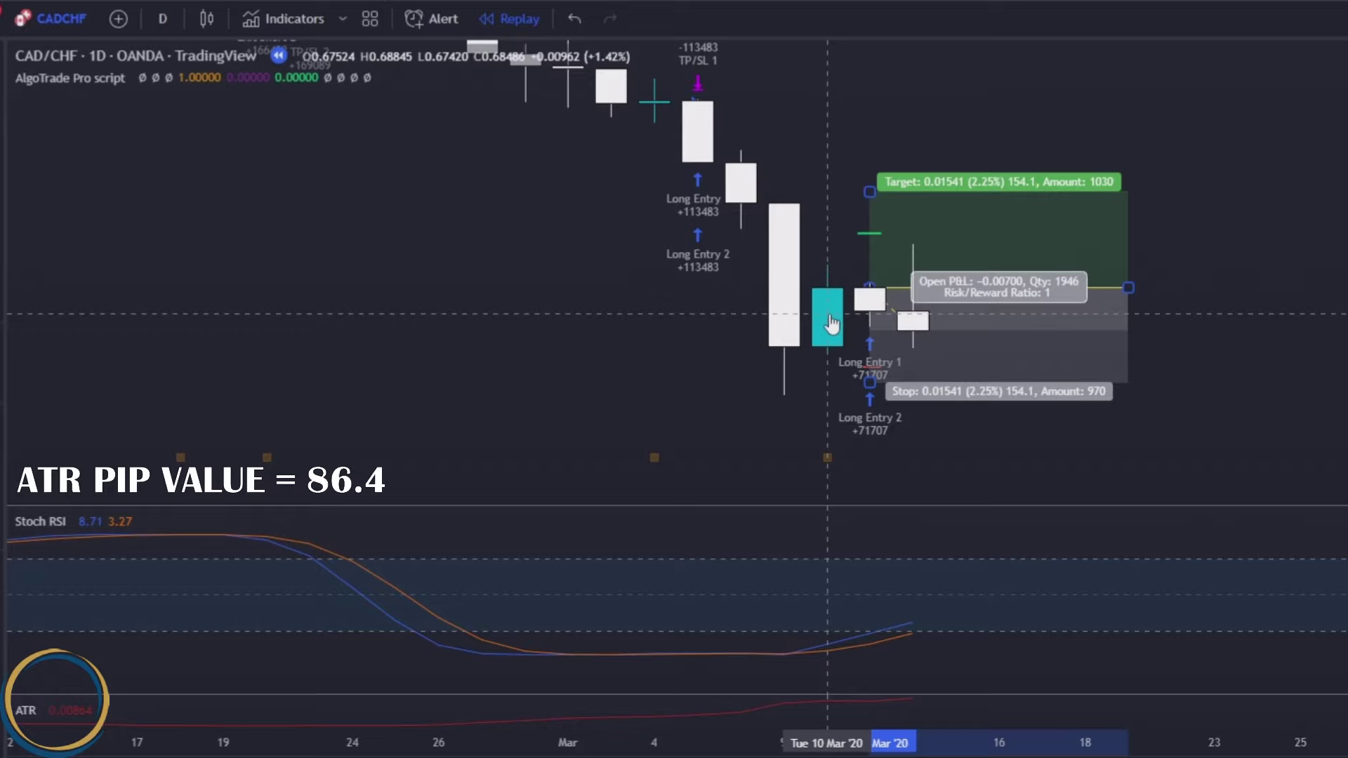
pyautogui.doubleClick(909, 320)
pyautogui.click(829, 611)
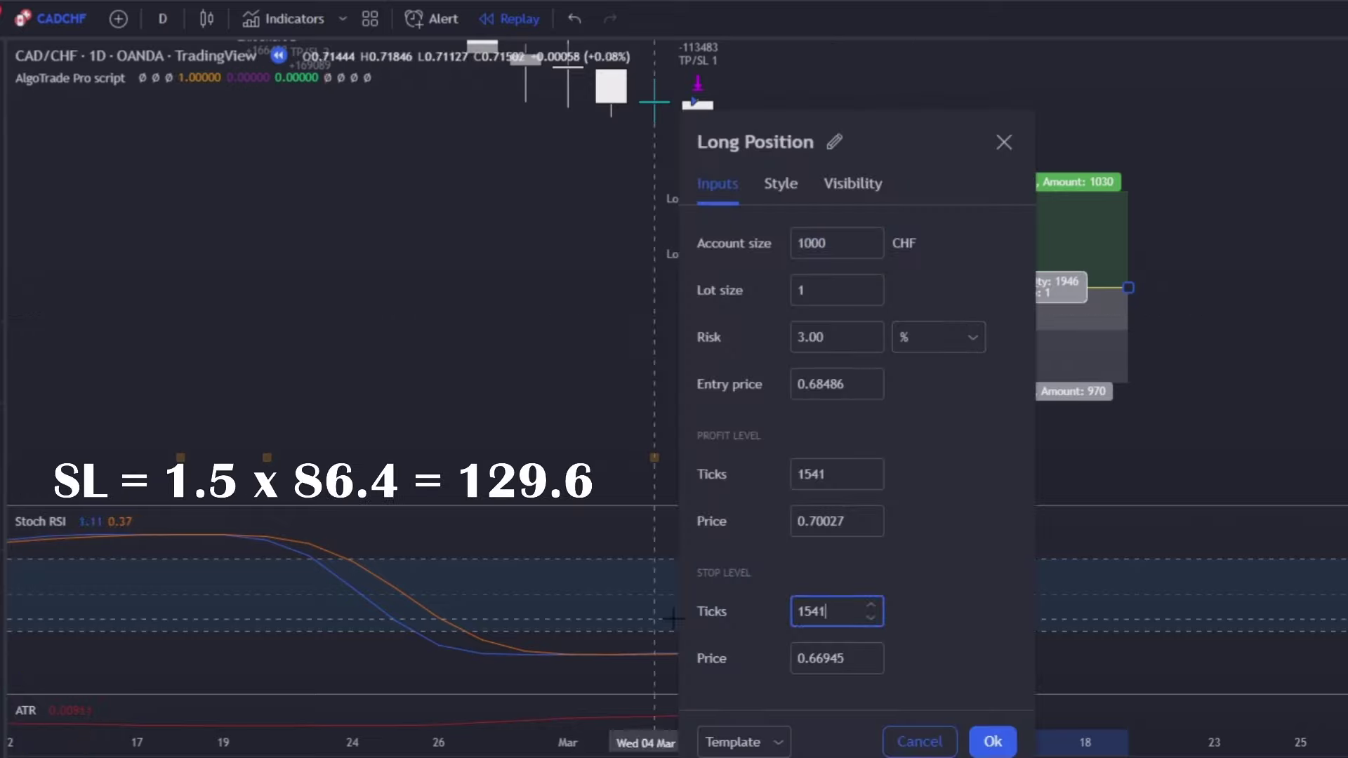
pyautogui.write('1296')
pyautogui.press('BackSpace')
pyautogui.press('BackSpace')
pyautogui.press('BackSpace')
pyautogui.press('BackSpace')
pyautogui.press('BackSpace')
pyautogui.press('BackSpace')
pyautogui.press('BackSpace')
pyautogui.press('BackSpace')
pyautogui.write('12')
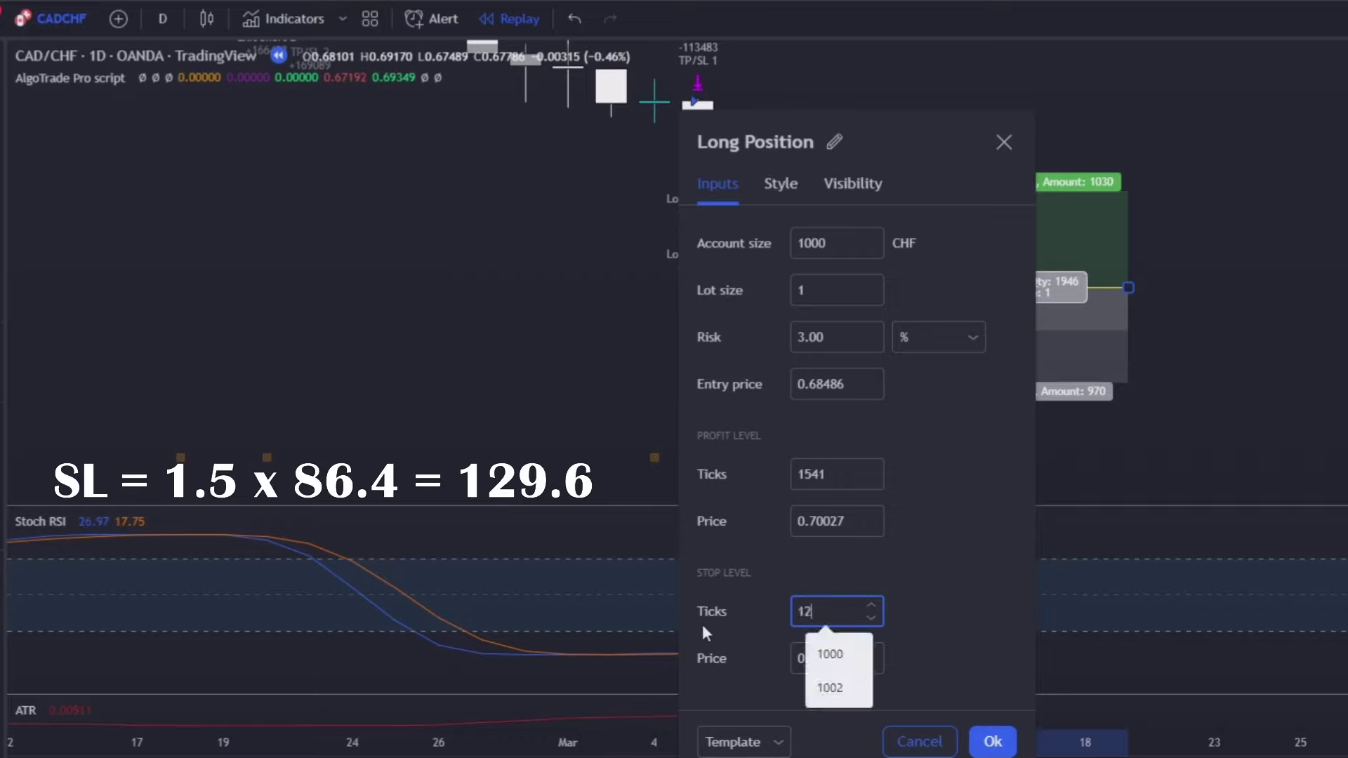
pyautogui.write('96')
pyautogui.hotkey('shift', 'Tab')
pyautogui.hotkey('shift', 'Tab')
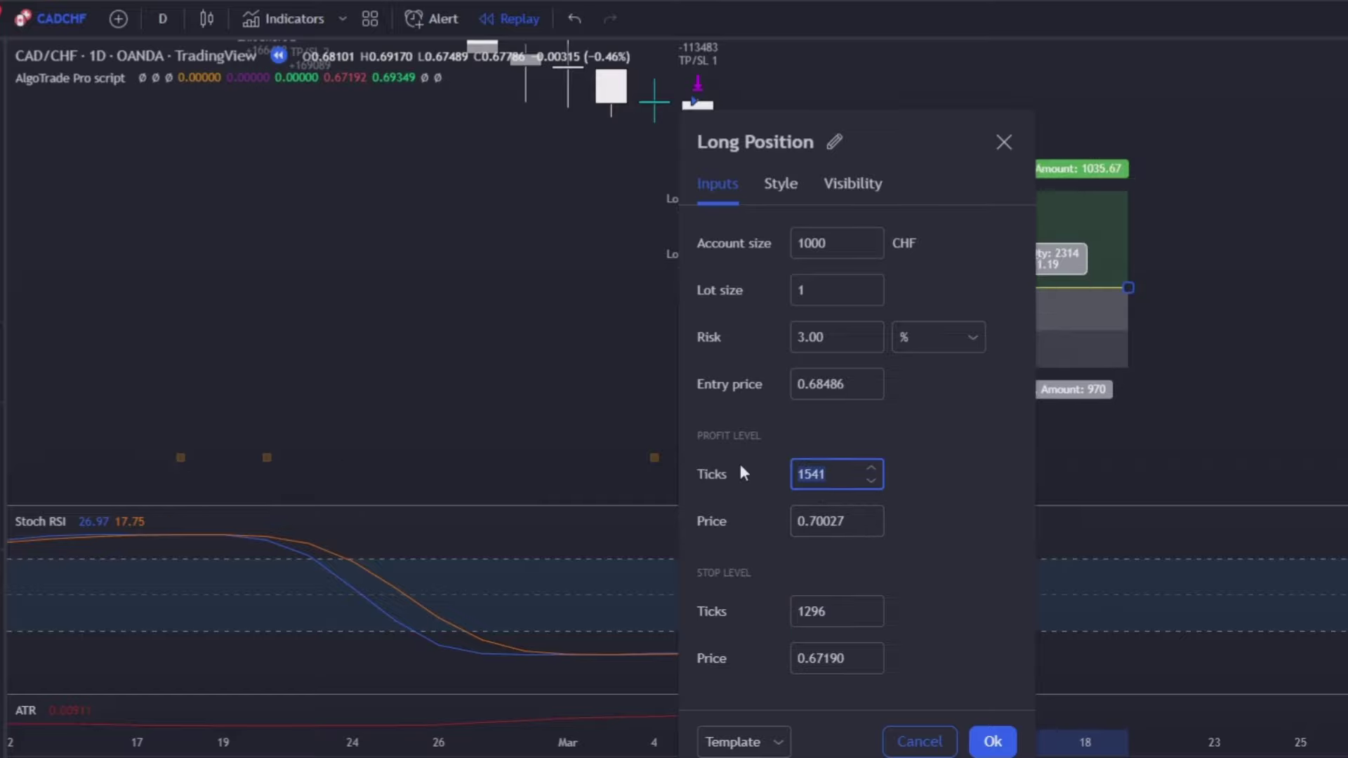
pyautogui.press('BackSpace')
pyautogui.write('864')
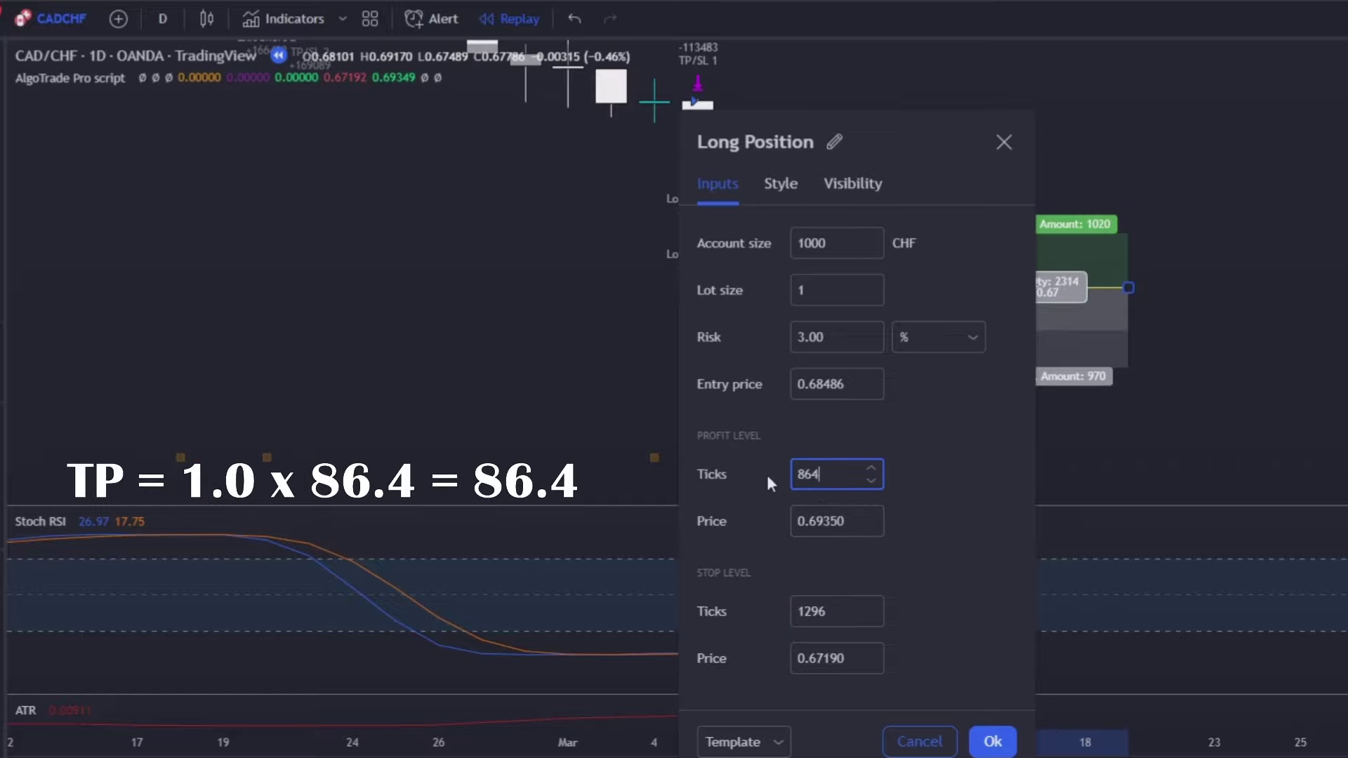
pyautogui.press('Return')
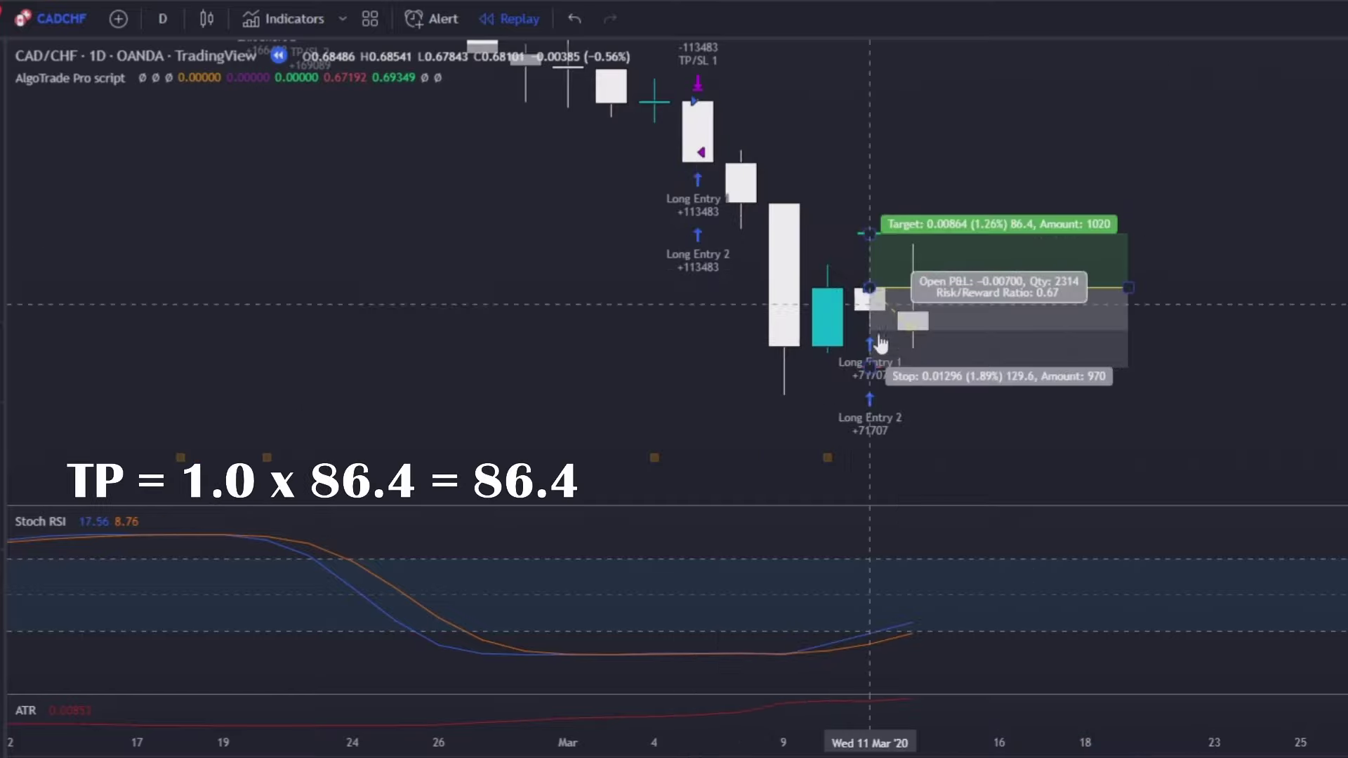
# Step: Step the replay forward two bars and check the long position's result
pyautogui.hotkey('shift', 'Right')
pyautogui.hotkey('shift', 'Right')
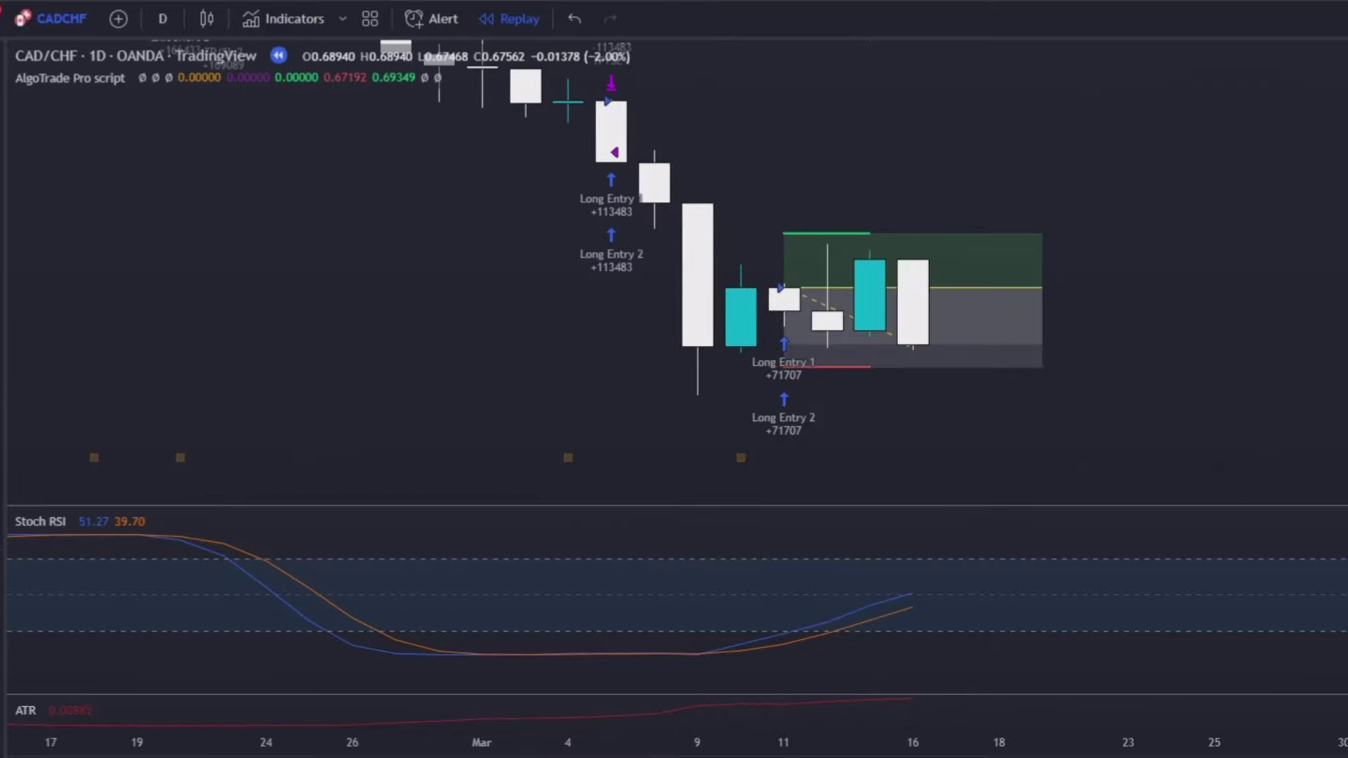
pyautogui.hotkey('shift', 'Right')
pyautogui.hotkey('shift', 'Right')
pyautogui.hotkey('shift', 'Right')
pyautogui.click(911, 286)
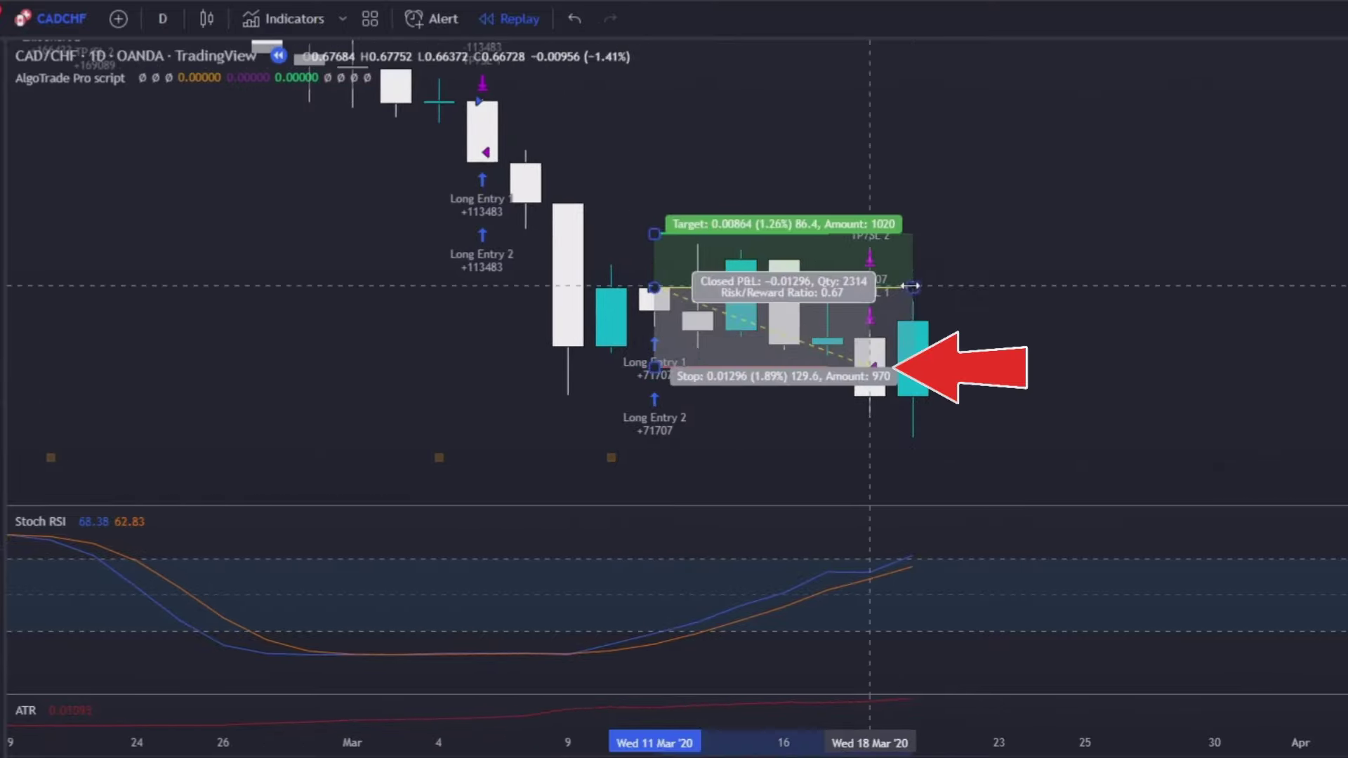
pyautogui.click(872, 391)
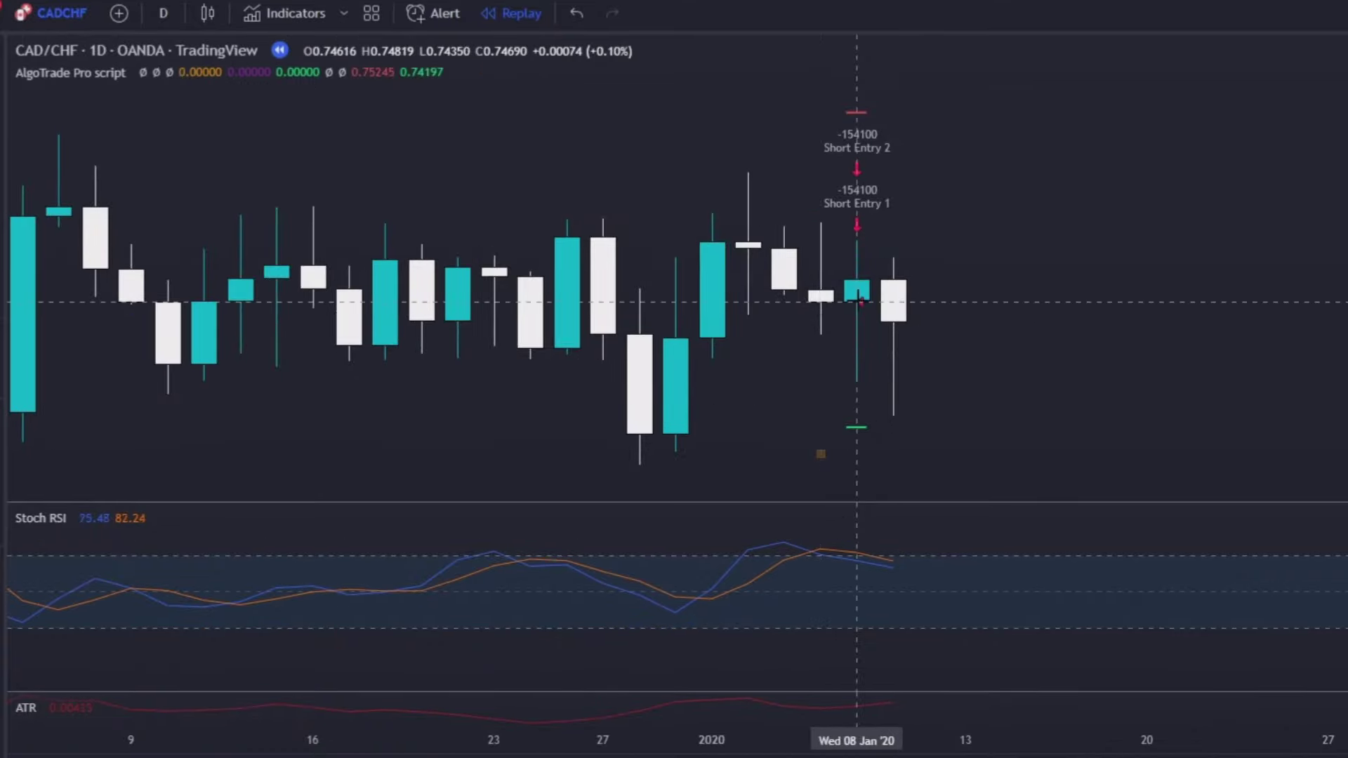
# Step: Set the 08 Jan '20 short position to a 629-tick stop and 419-tick profit target
pyautogui.click(856, 302)
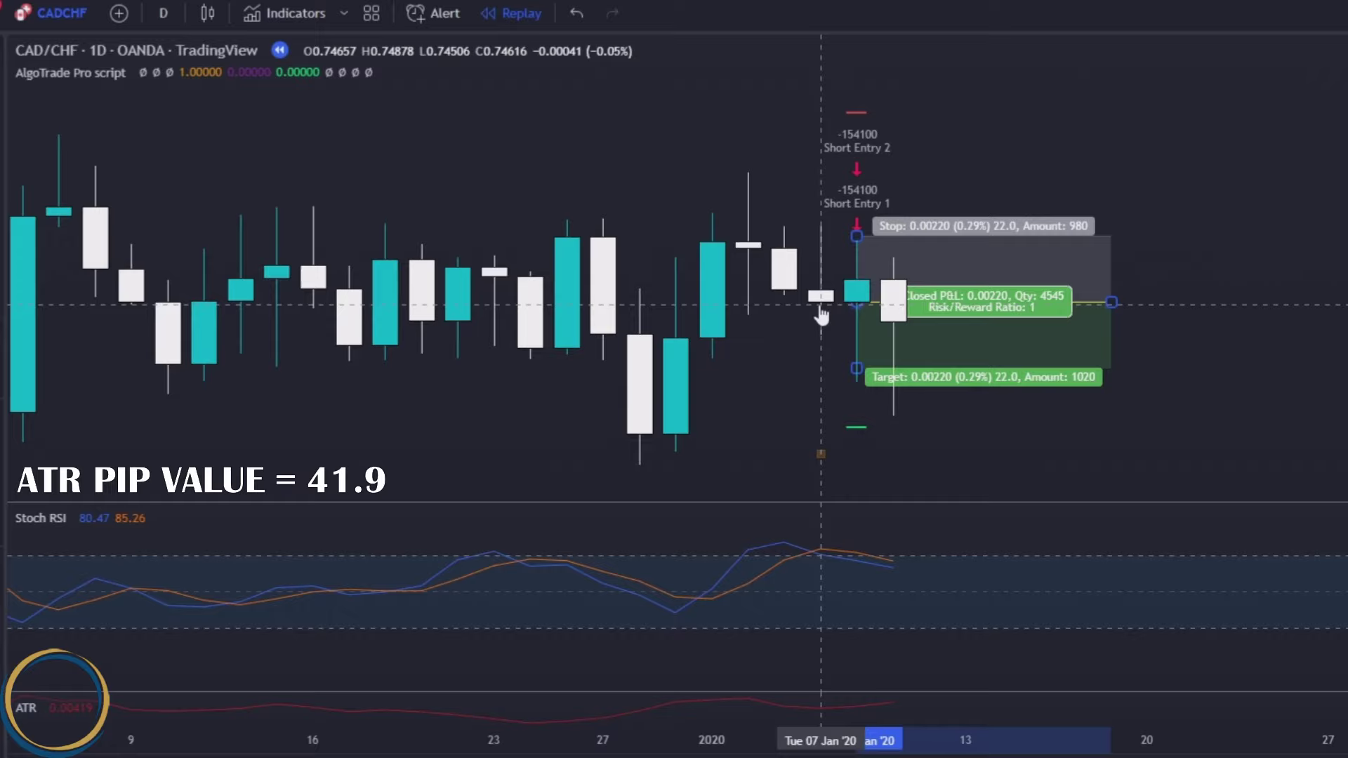
pyautogui.doubleClick(870, 322)
pyautogui.doubleClick(838, 616)
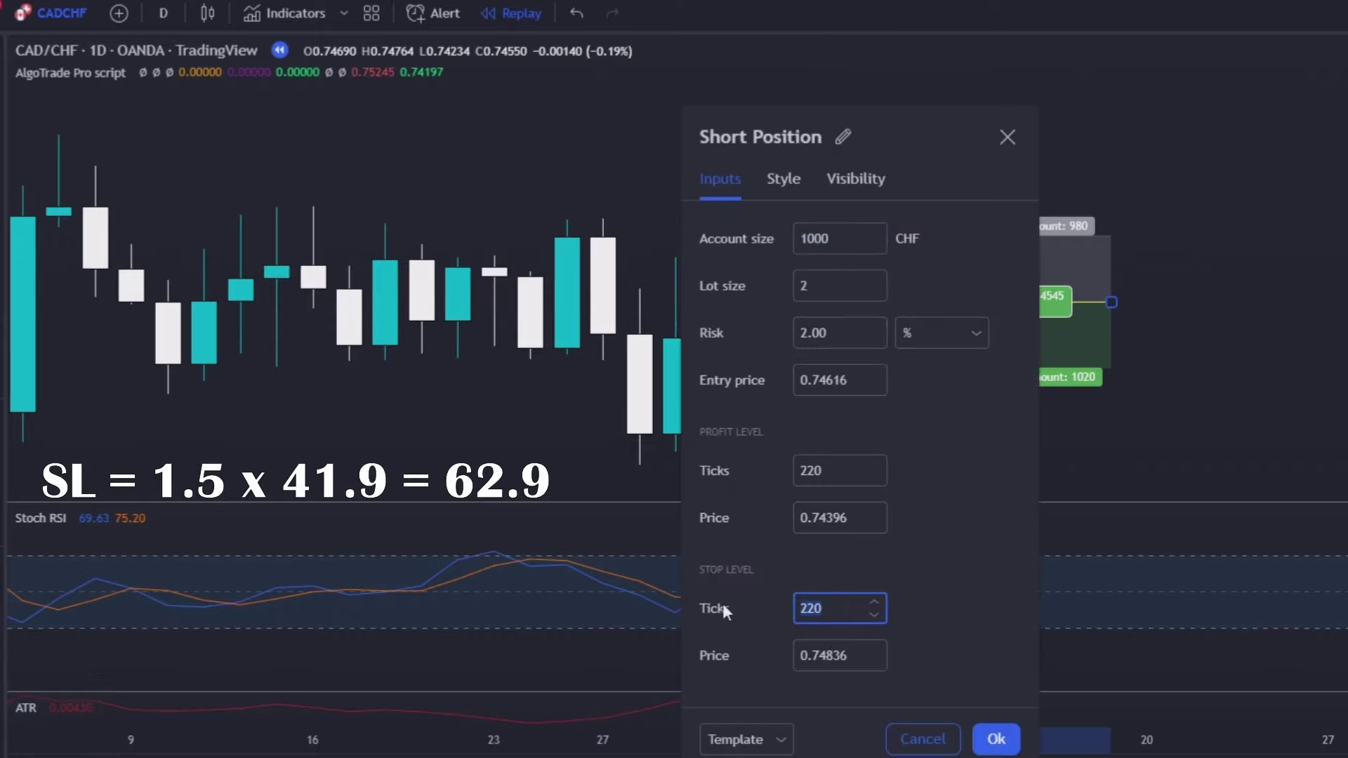
pyautogui.write('629')
pyautogui.doubleClick(828, 470)
pyautogui.write('419')
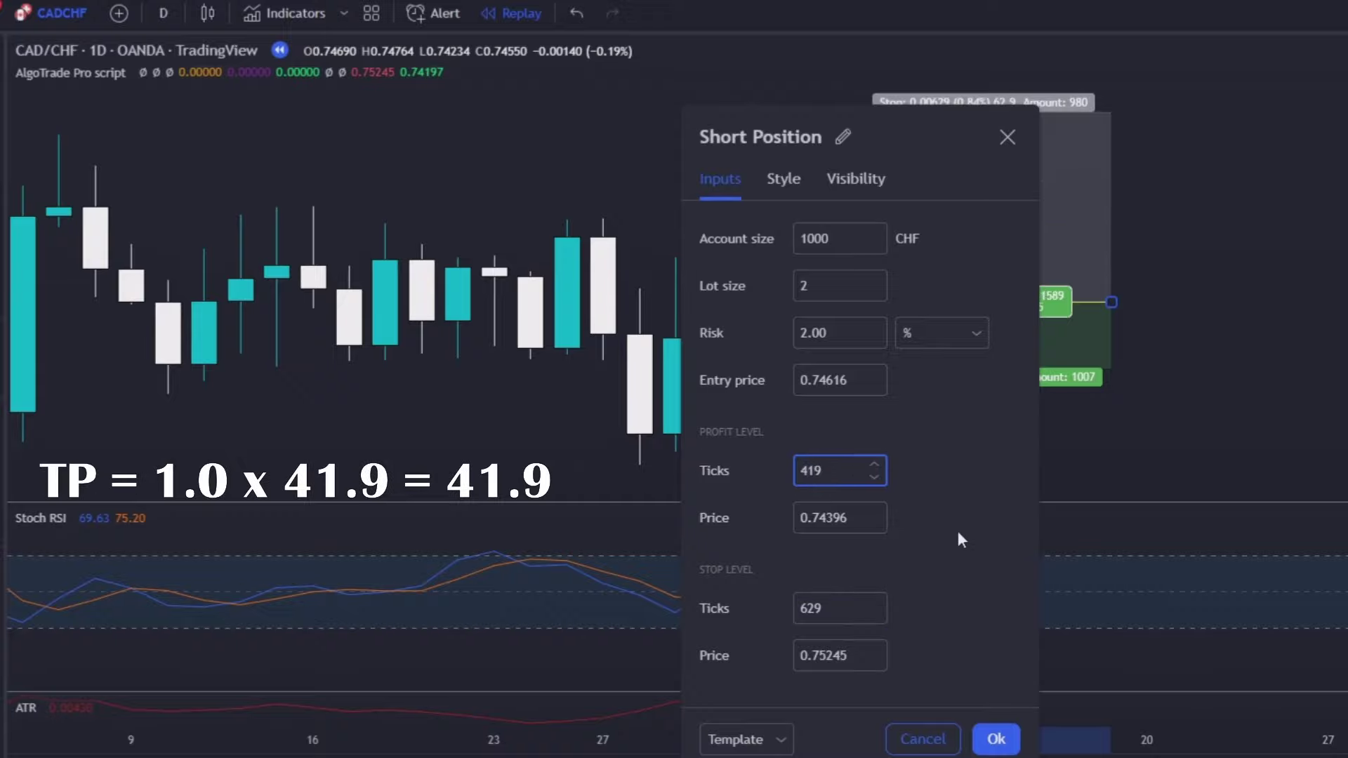
pyautogui.press('Return')
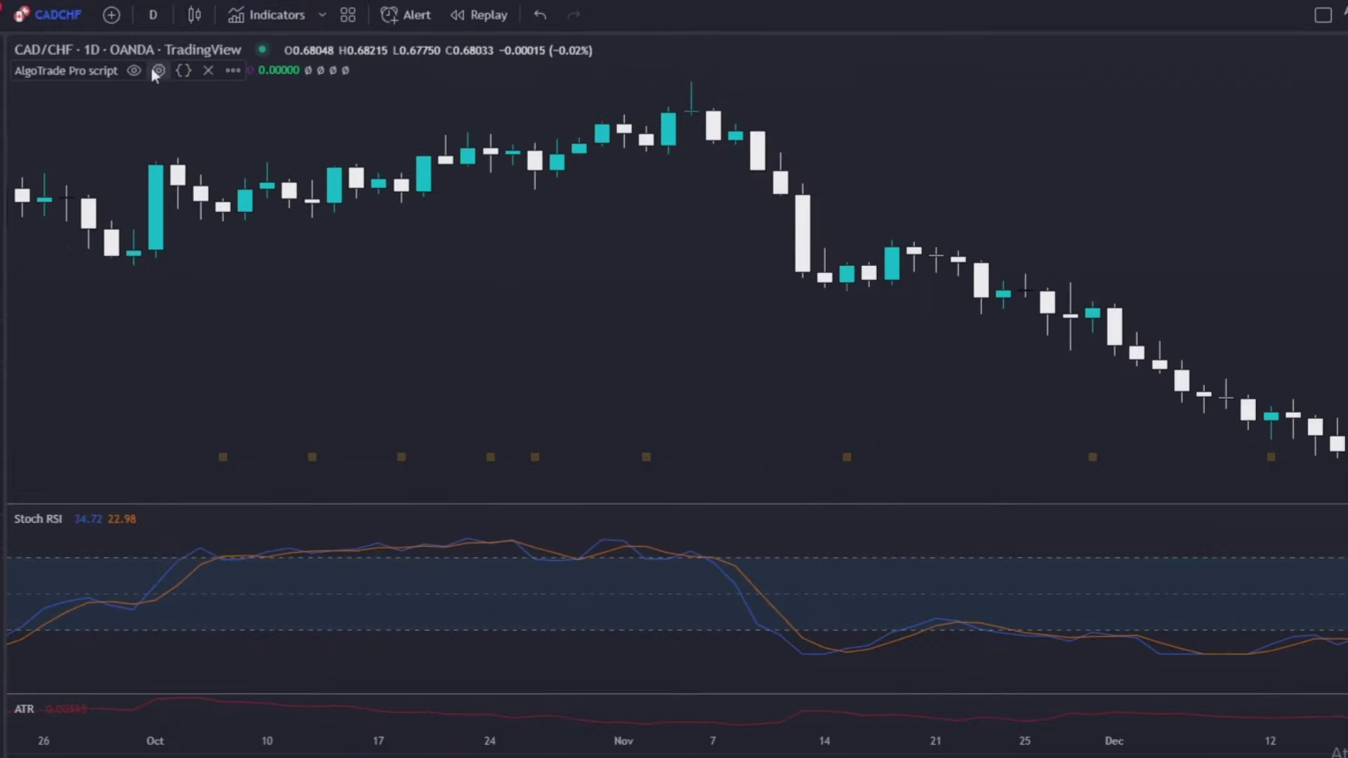
# Step: Confirm the AlgoTrade Pro script uses 0.02 risk per trade and review its properties
pyautogui.click(156, 70)
pyautogui.click(851, 346)
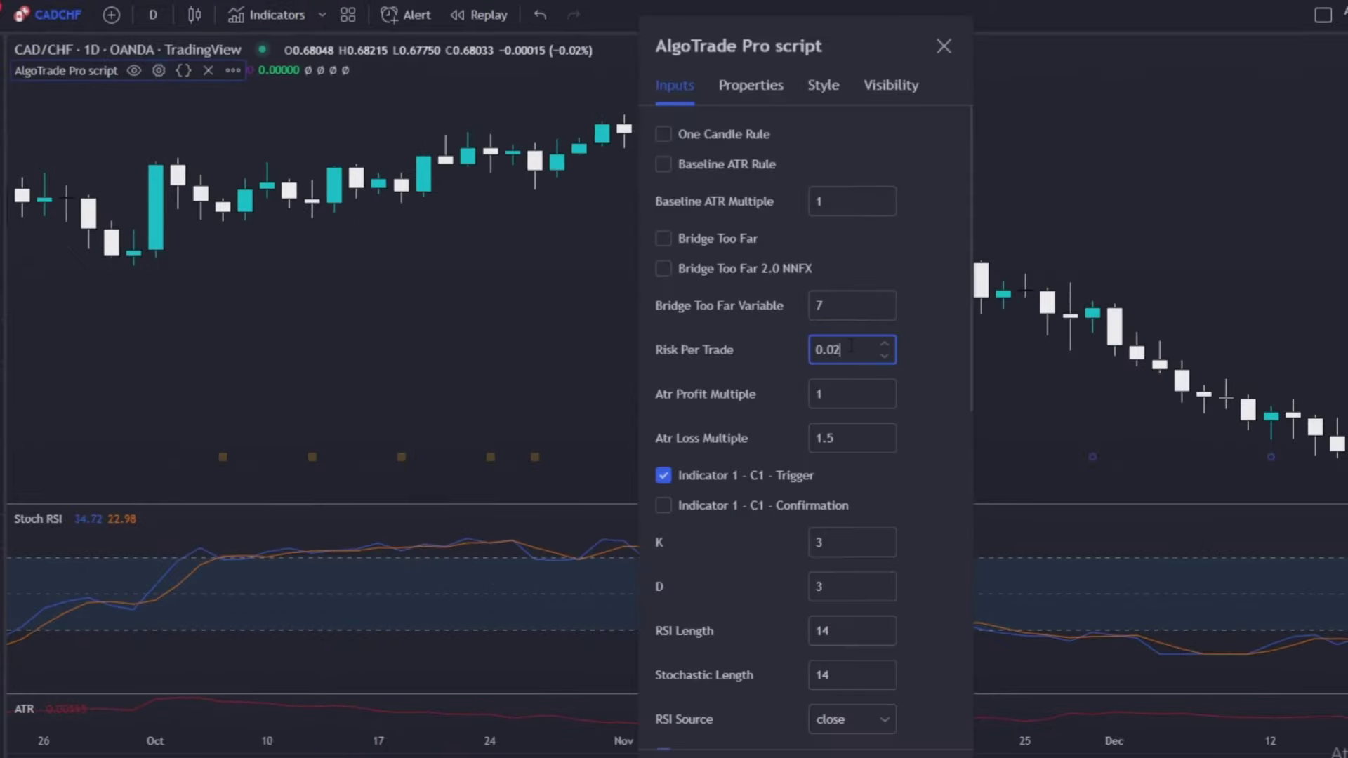
pyautogui.click(751, 85)
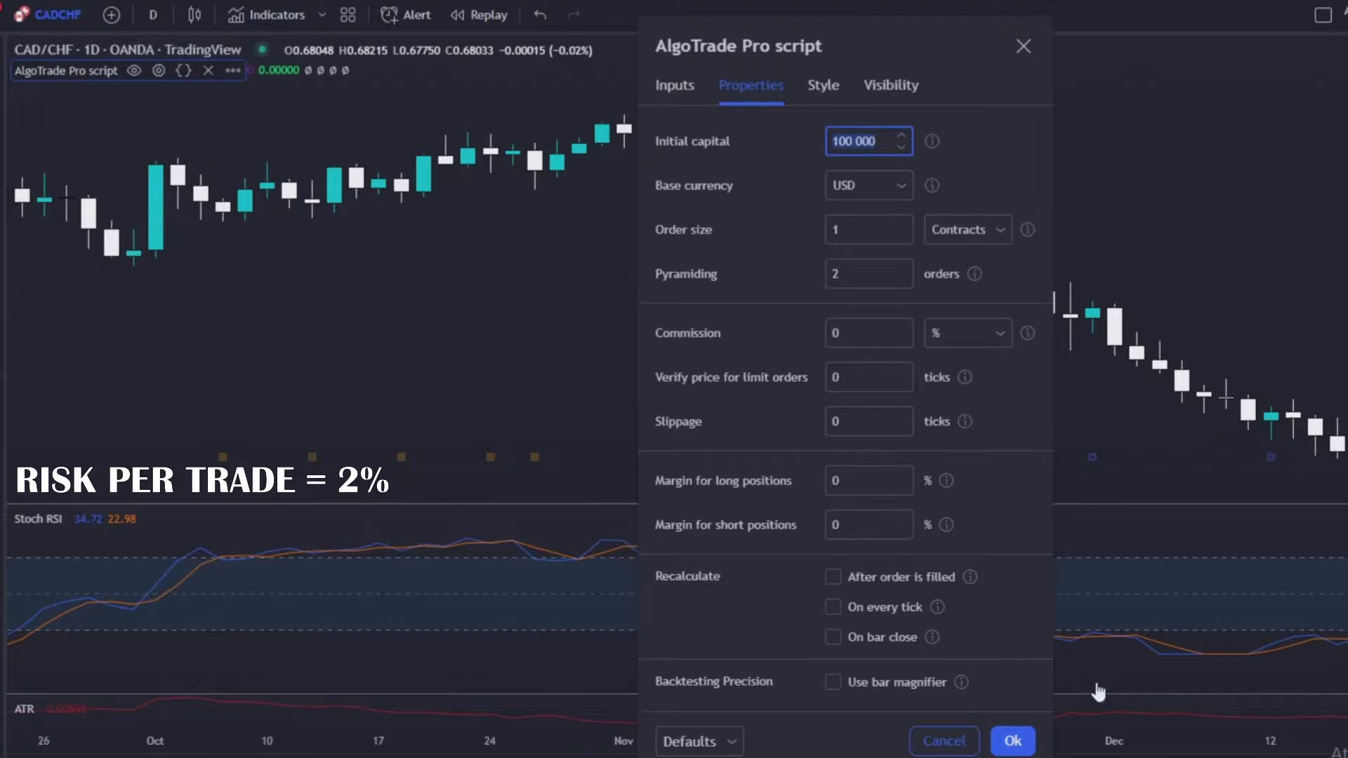
pyautogui.click(1012, 740)
# Step: Zoom out the EUR/USD chart to trades from 2010 onward, then select Excel's strategy settings block
pyautogui.moveTo(819, 351); pyautogui.dragTo(1002, 345)
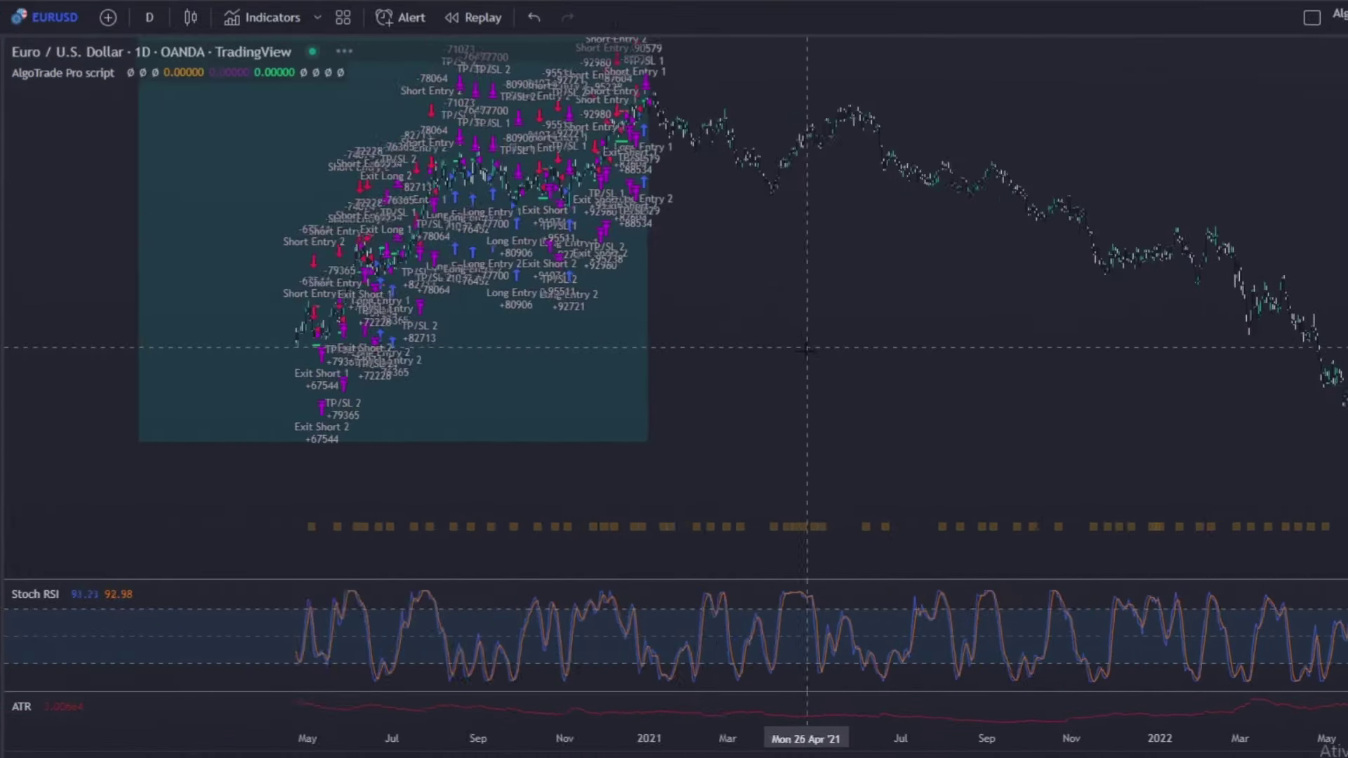
pyautogui.scroll(-10, 806, 349)
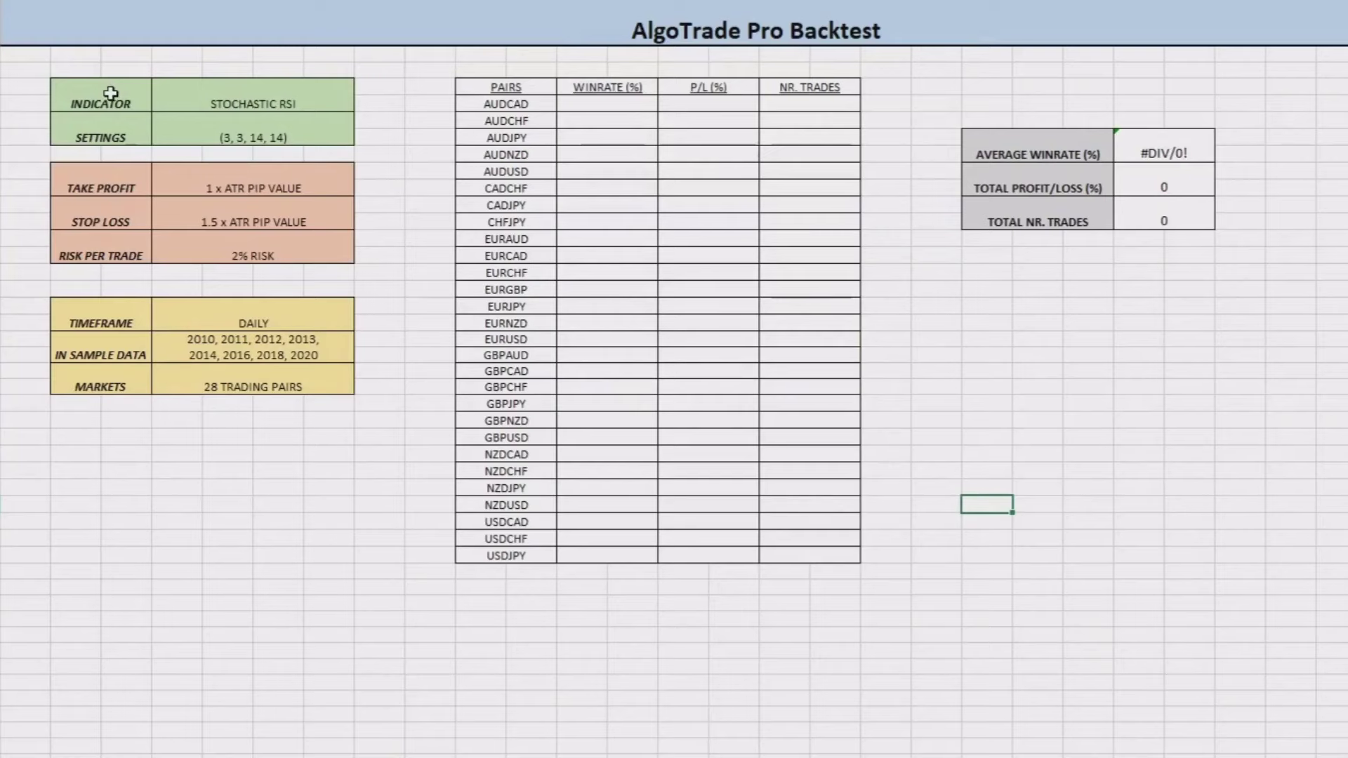
pyautogui.moveTo(111, 96); pyautogui.dragTo(286, 385)
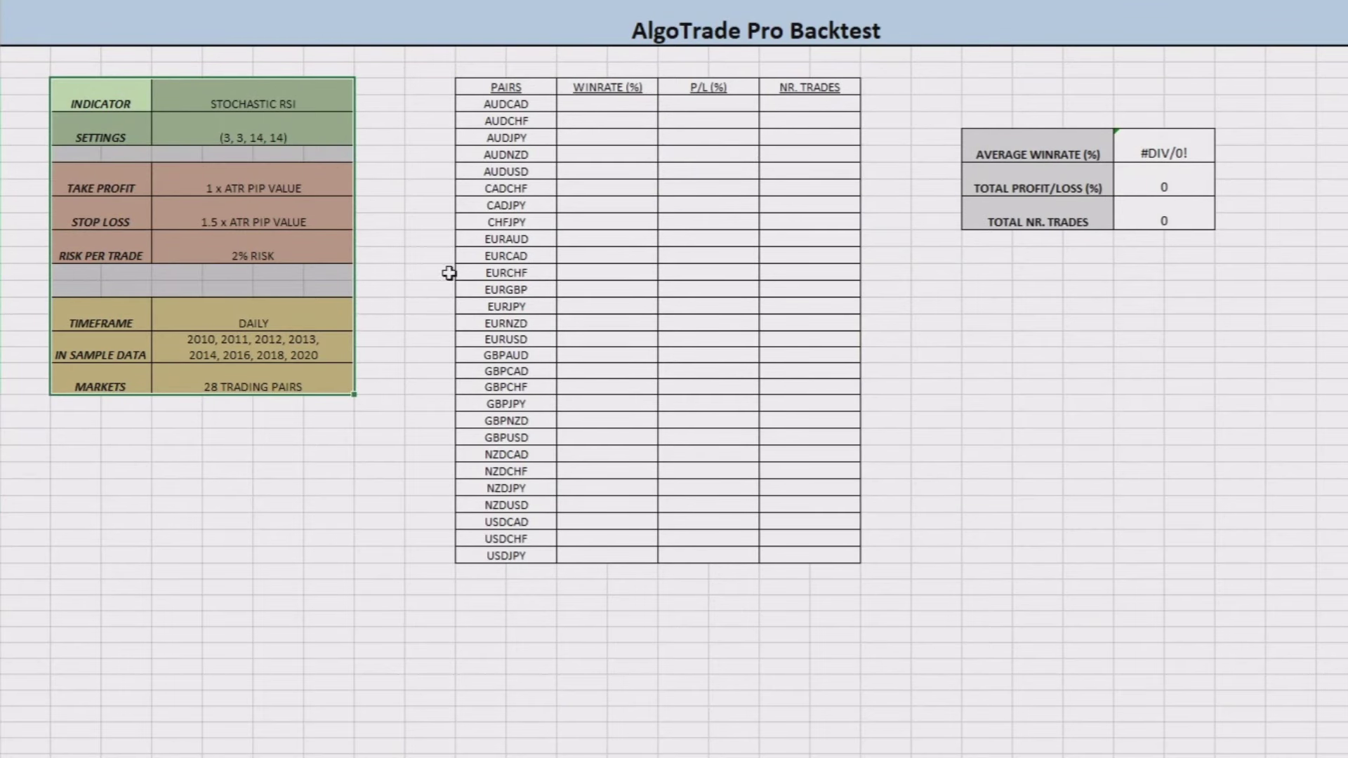
# Step: Highlight the 28-pair results table and point out 12868 trades, 96,45 profit, 49,81 winrate
pyautogui.moveTo(506, 91); pyautogui.dragTo(801, 554)
pyautogui.click(1104, 172)
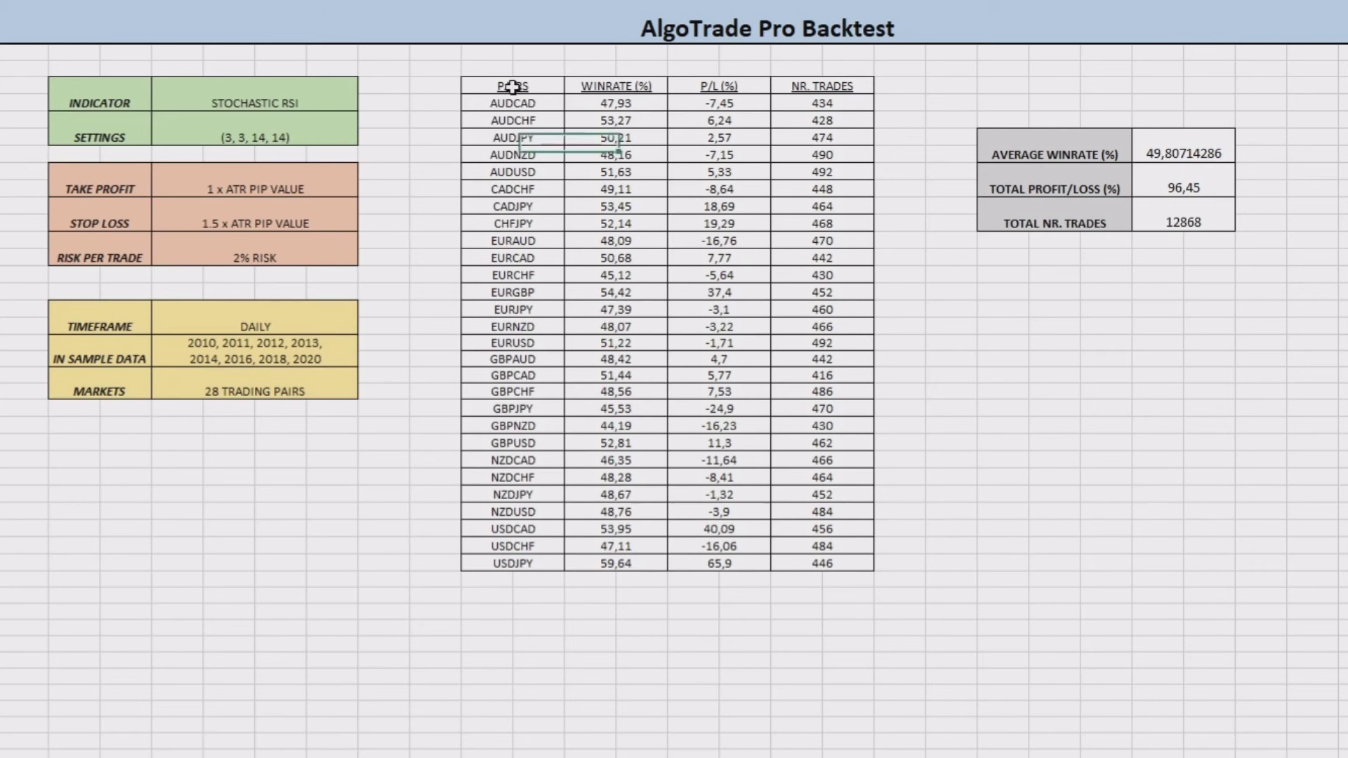
pyautogui.moveTo(512, 86); pyautogui.dragTo(858, 567)
pyautogui.click(933, 418)
pyautogui.click(1179, 223)
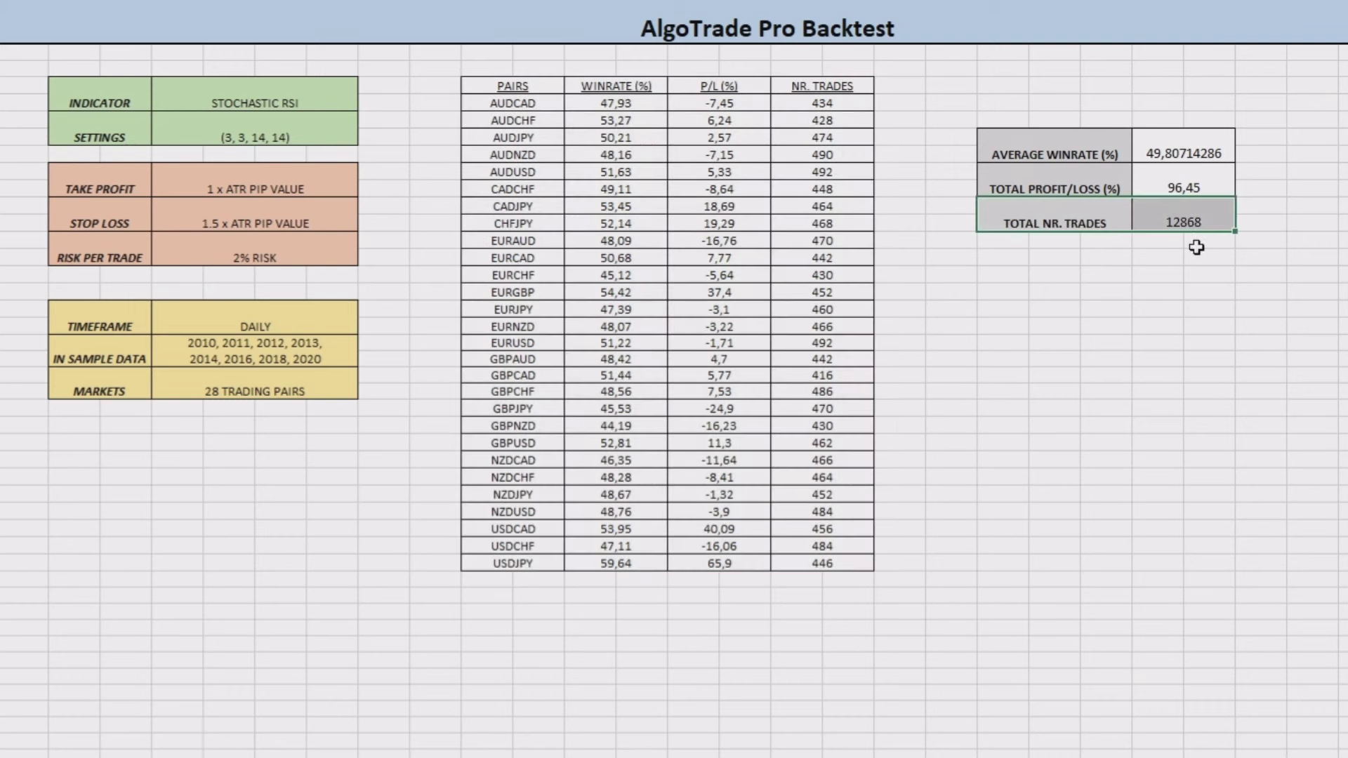
pyautogui.moveTo(1036, 149); pyautogui.dragTo(1172, 154)
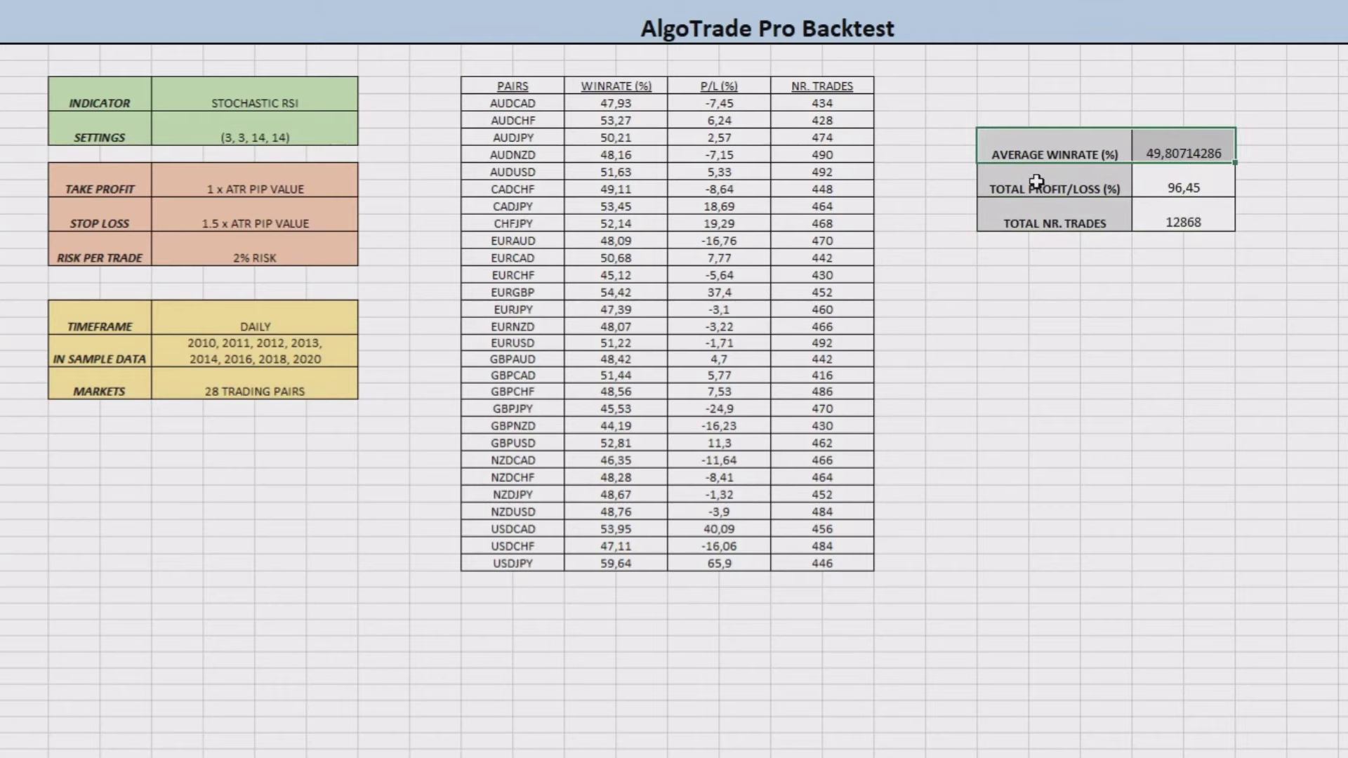
pyautogui.moveTo(1036, 181); pyautogui.dragTo(1167, 190)
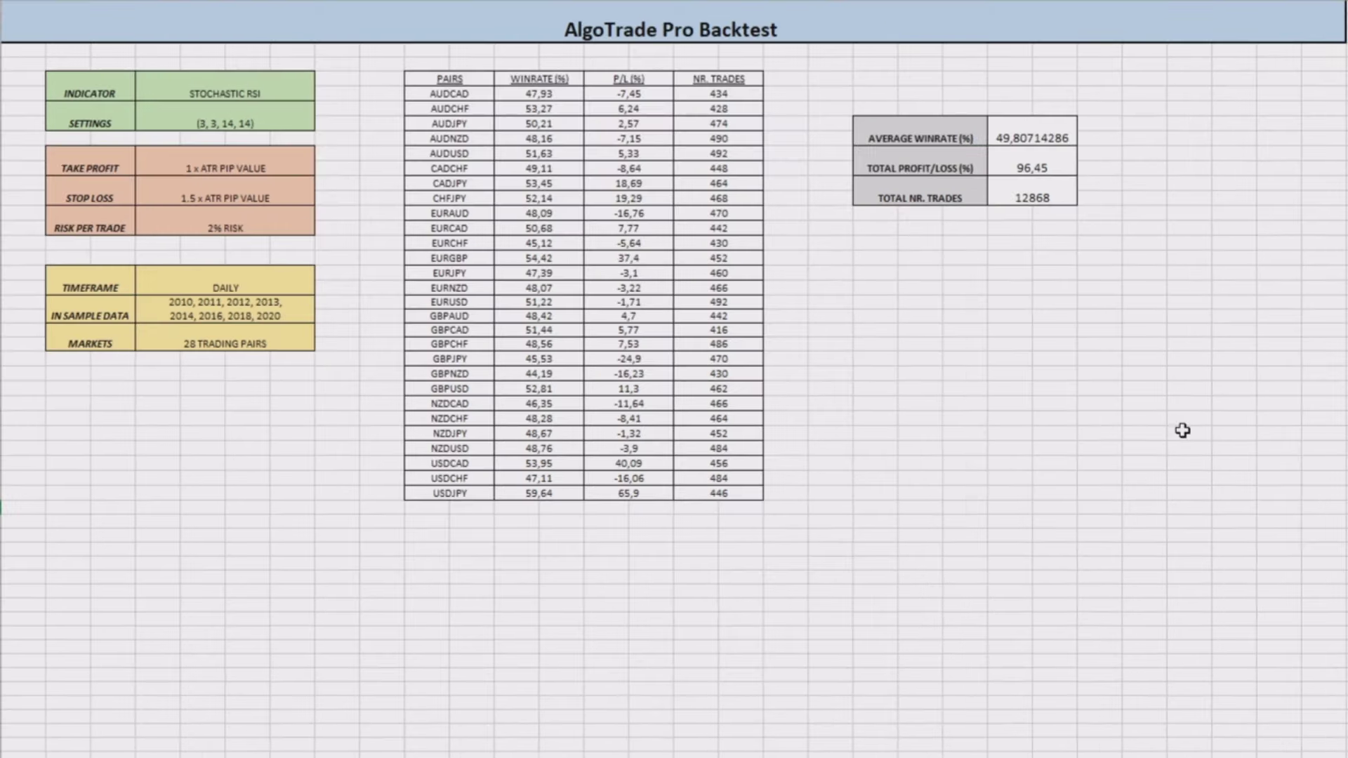
pyautogui.moveTo(79, 87); pyautogui.dragTo(259, 140)
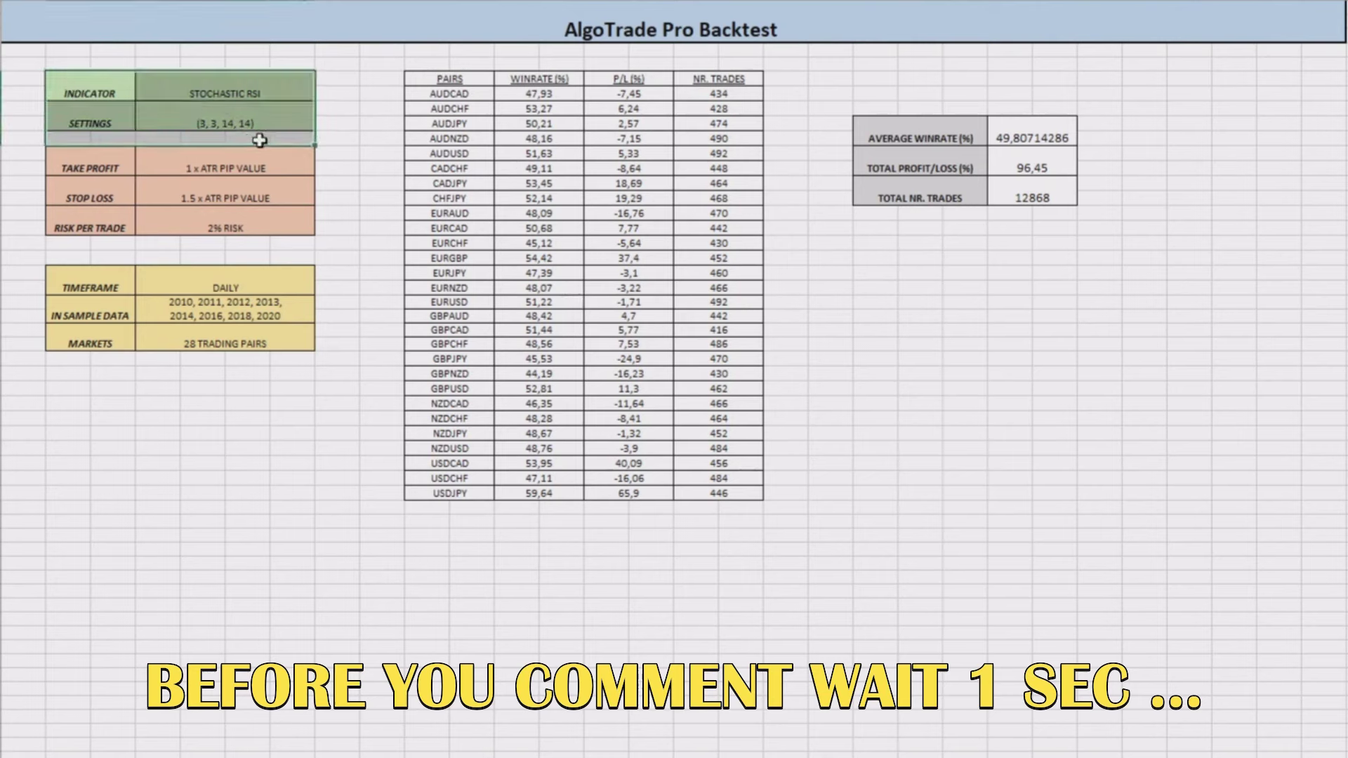
pyautogui.click(905, 197)
pyautogui.moveTo(918, 163); pyautogui.dragTo(1051, 168)
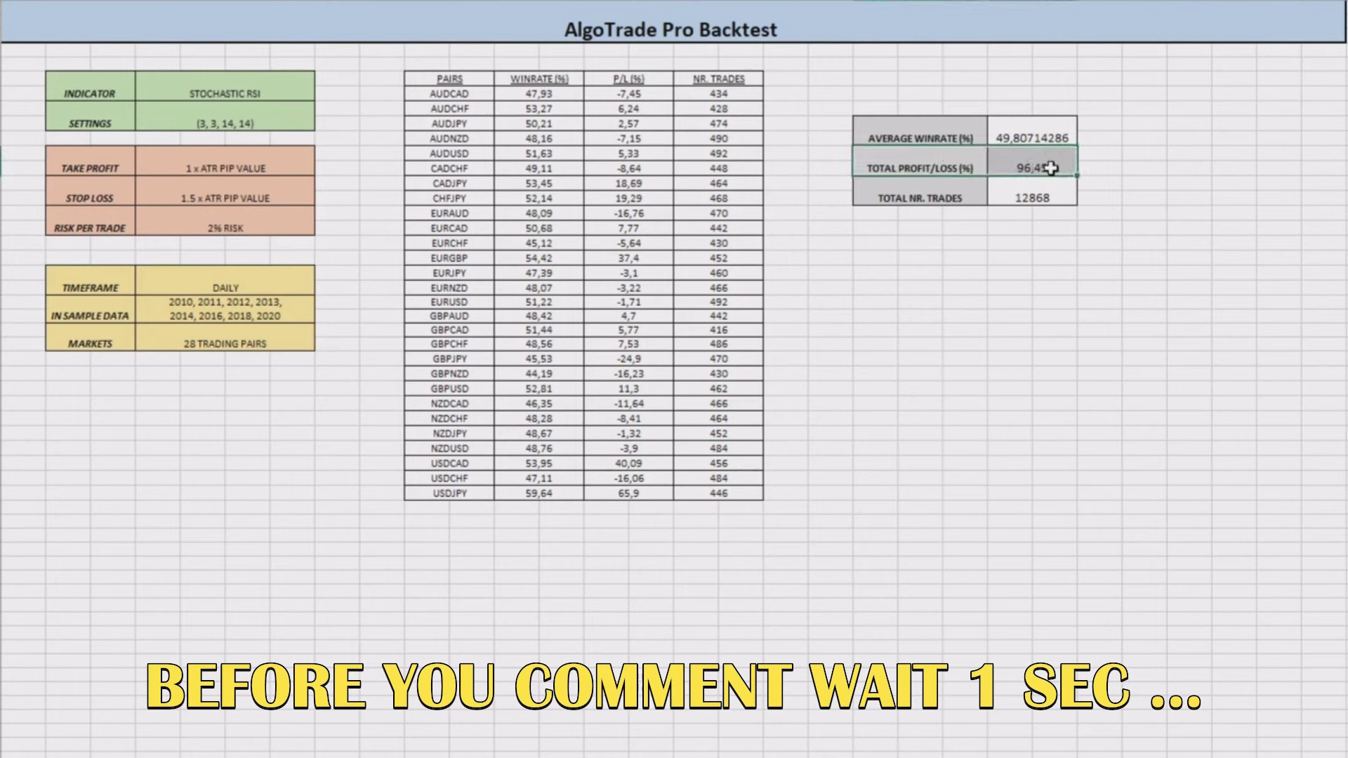
pyautogui.click(1100, 169)
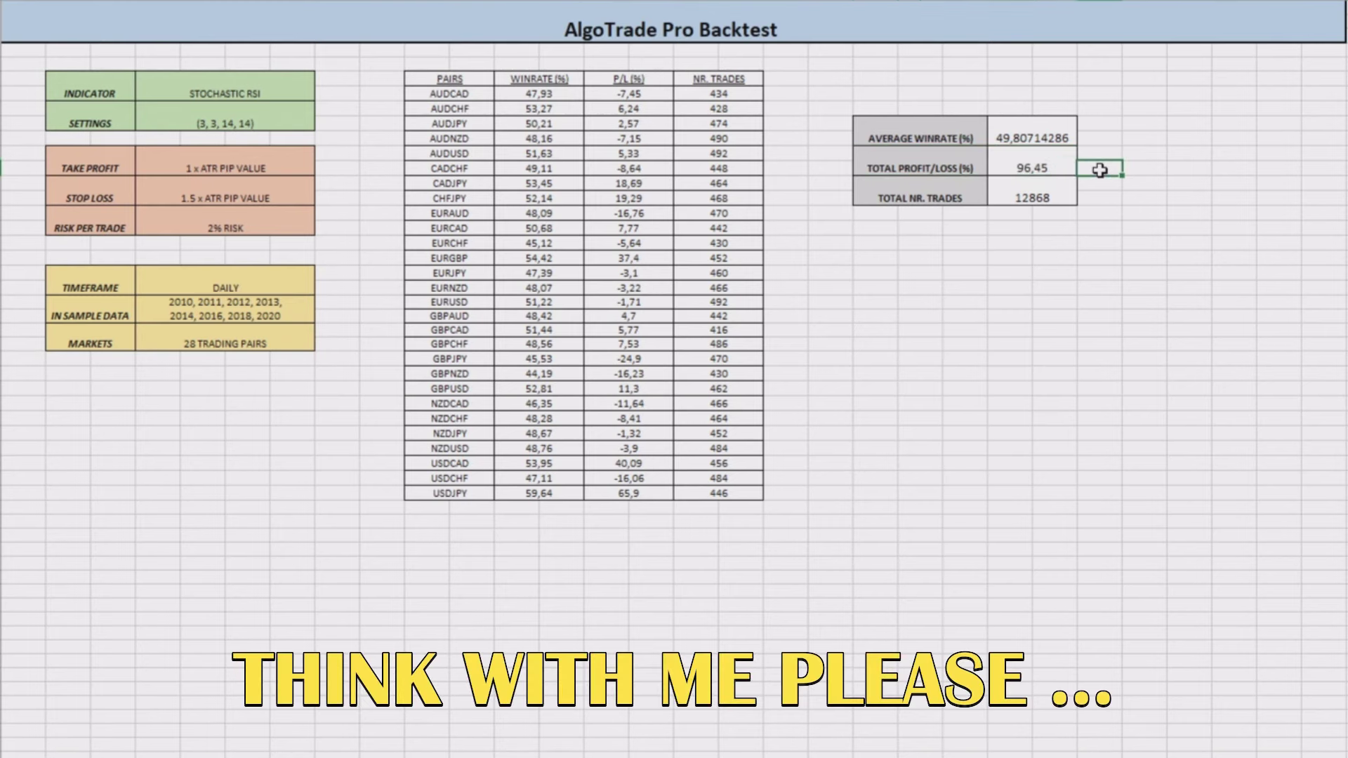
pyautogui.moveTo(905, 198); pyautogui.dragTo(1065, 194)
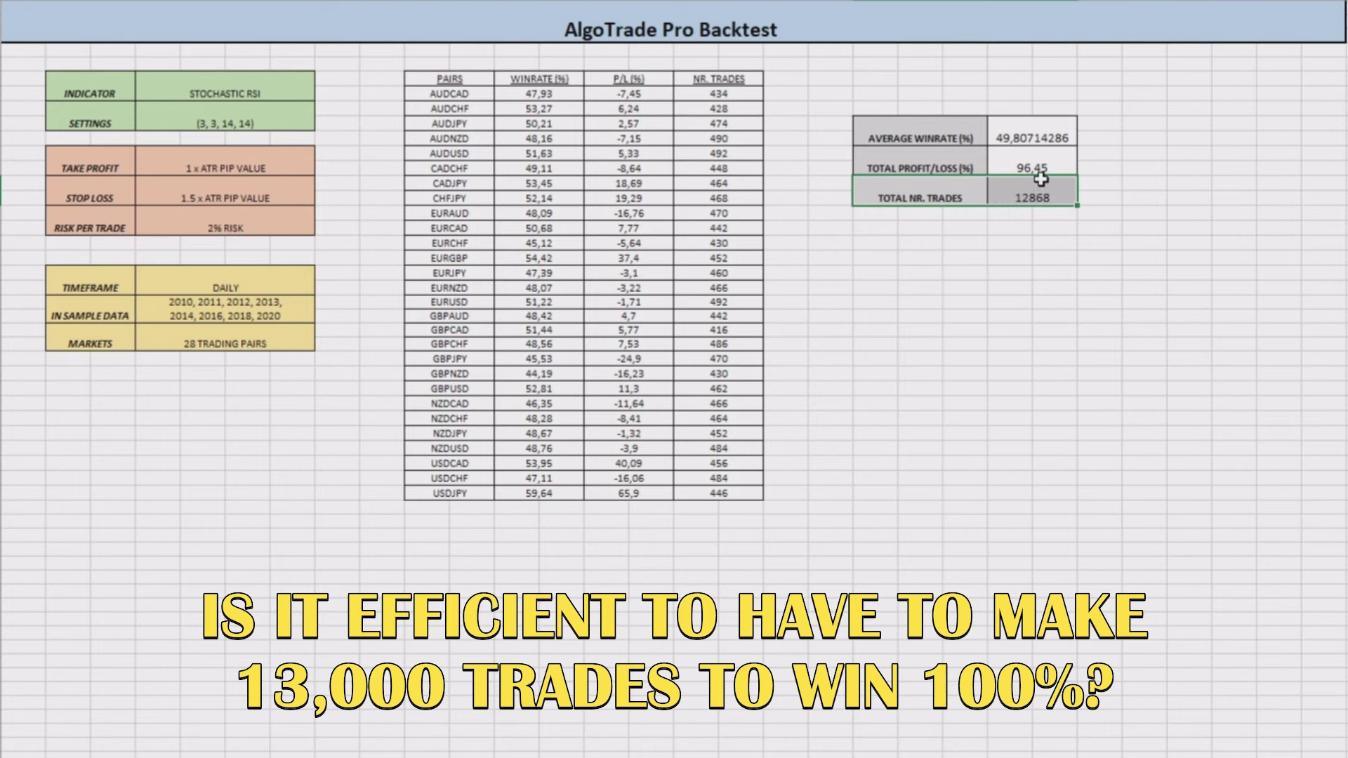
pyautogui.click(1039, 172)
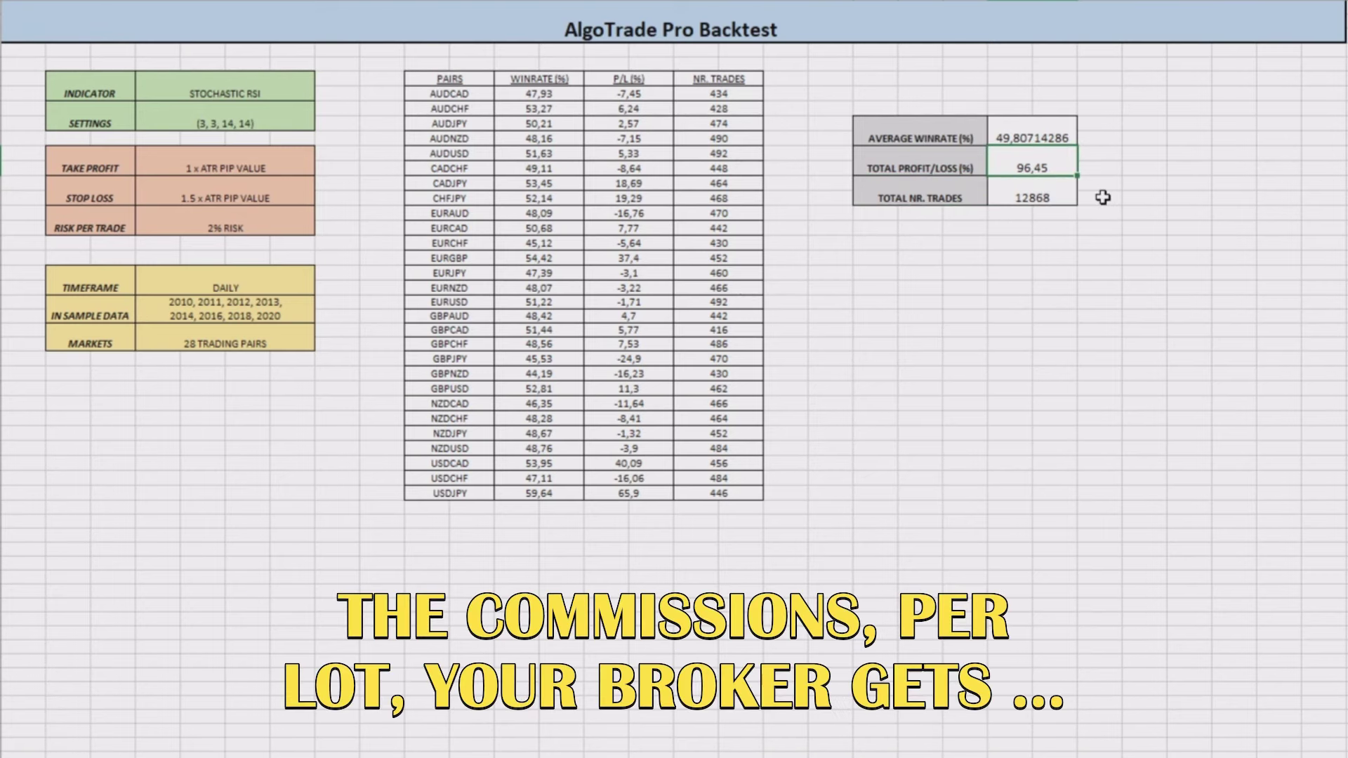
pyautogui.click(1049, 199)
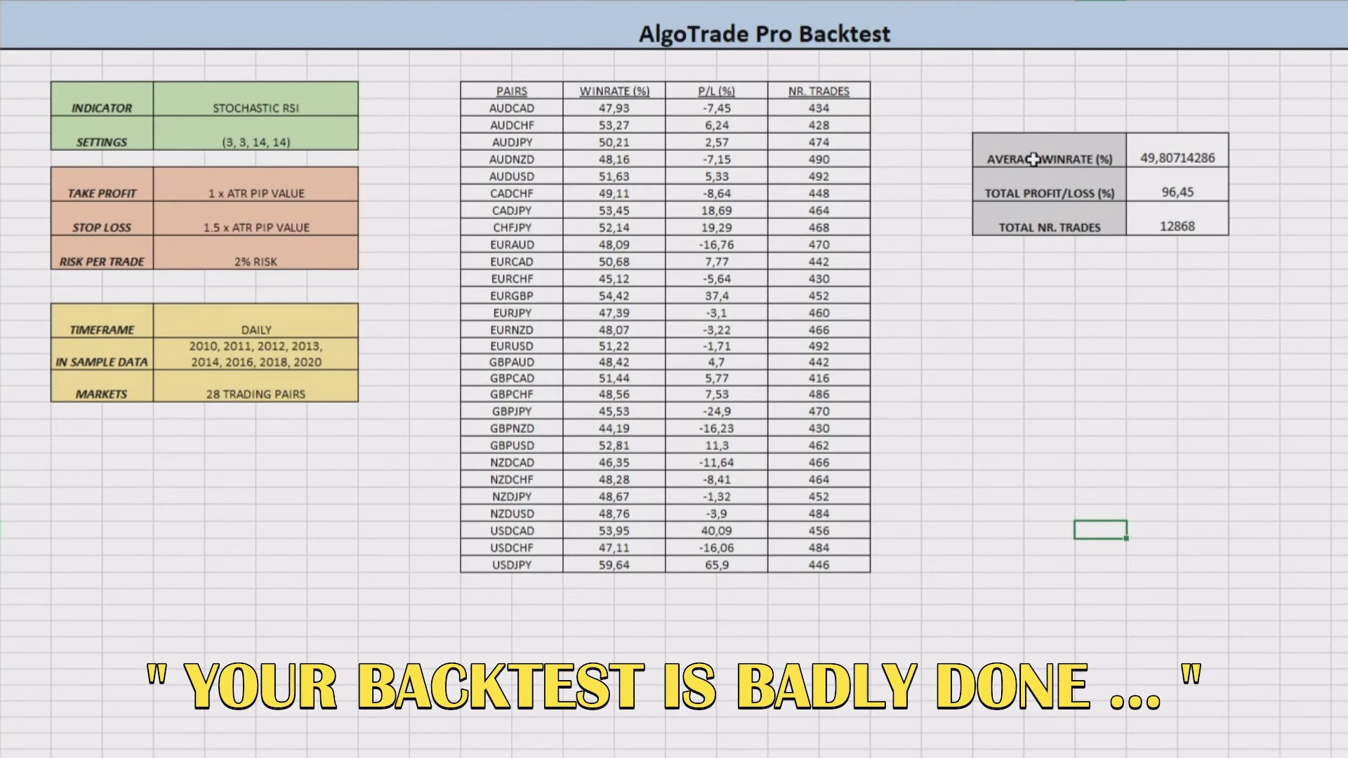
pyautogui.click(1056, 159)
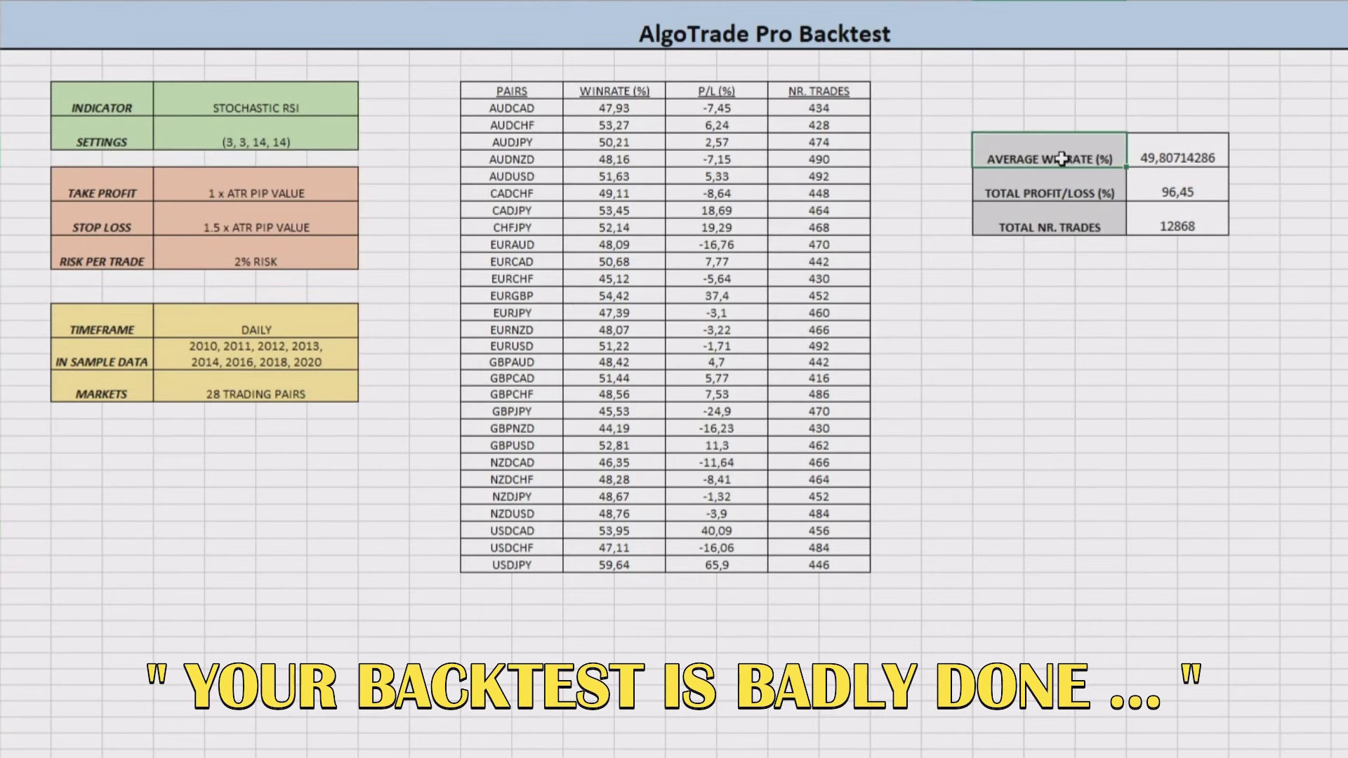
pyautogui.moveTo(1063, 159); pyautogui.dragTo(1193, 160)
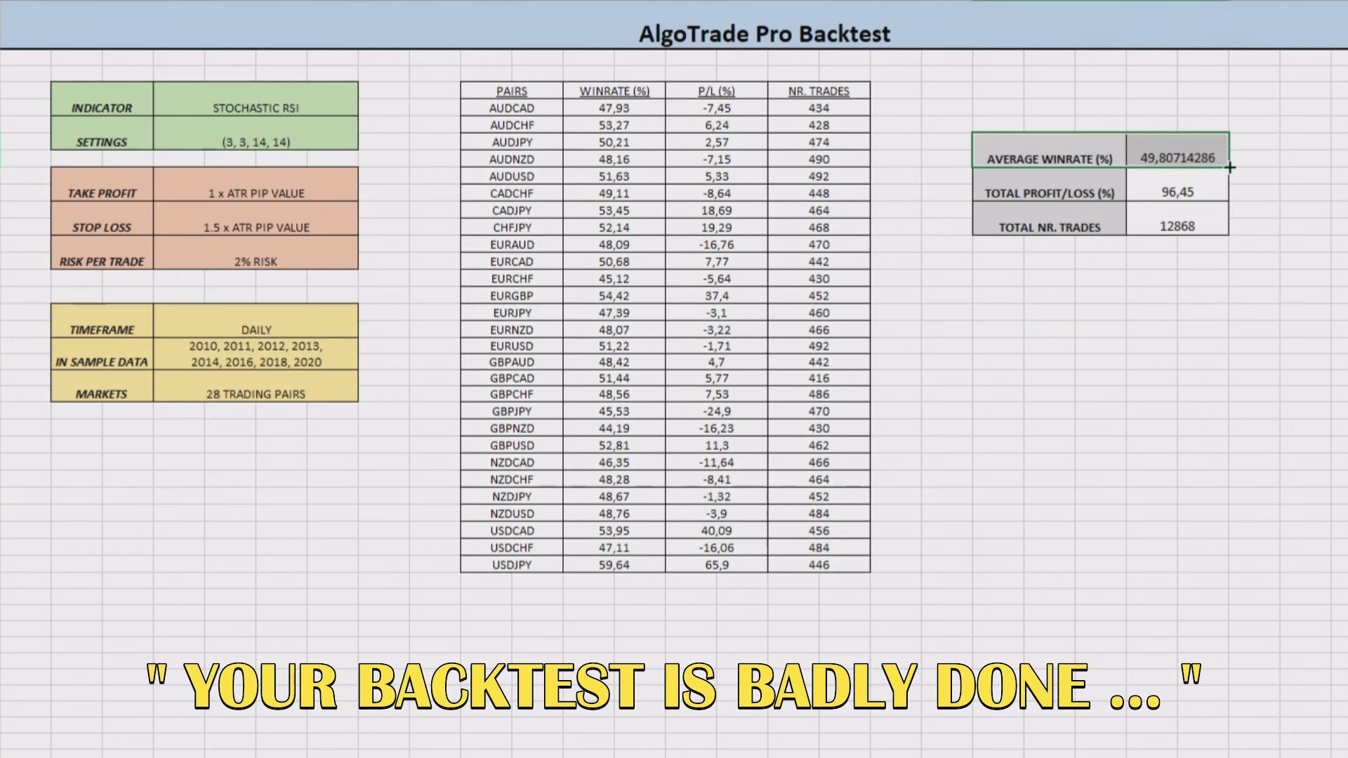
pyautogui.click(1265, 174)
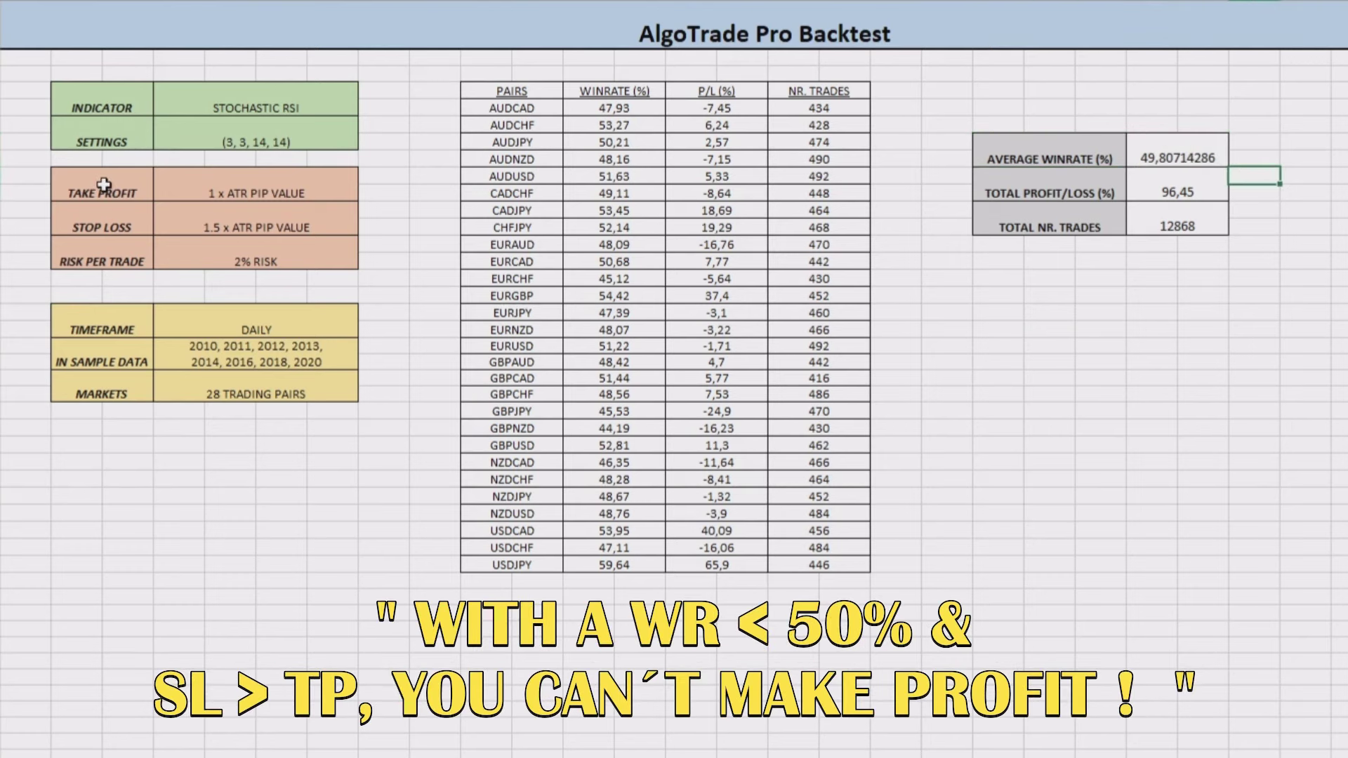
pyautogui.moveTo(104, 185); pyautogui.dragTo(315, 225)
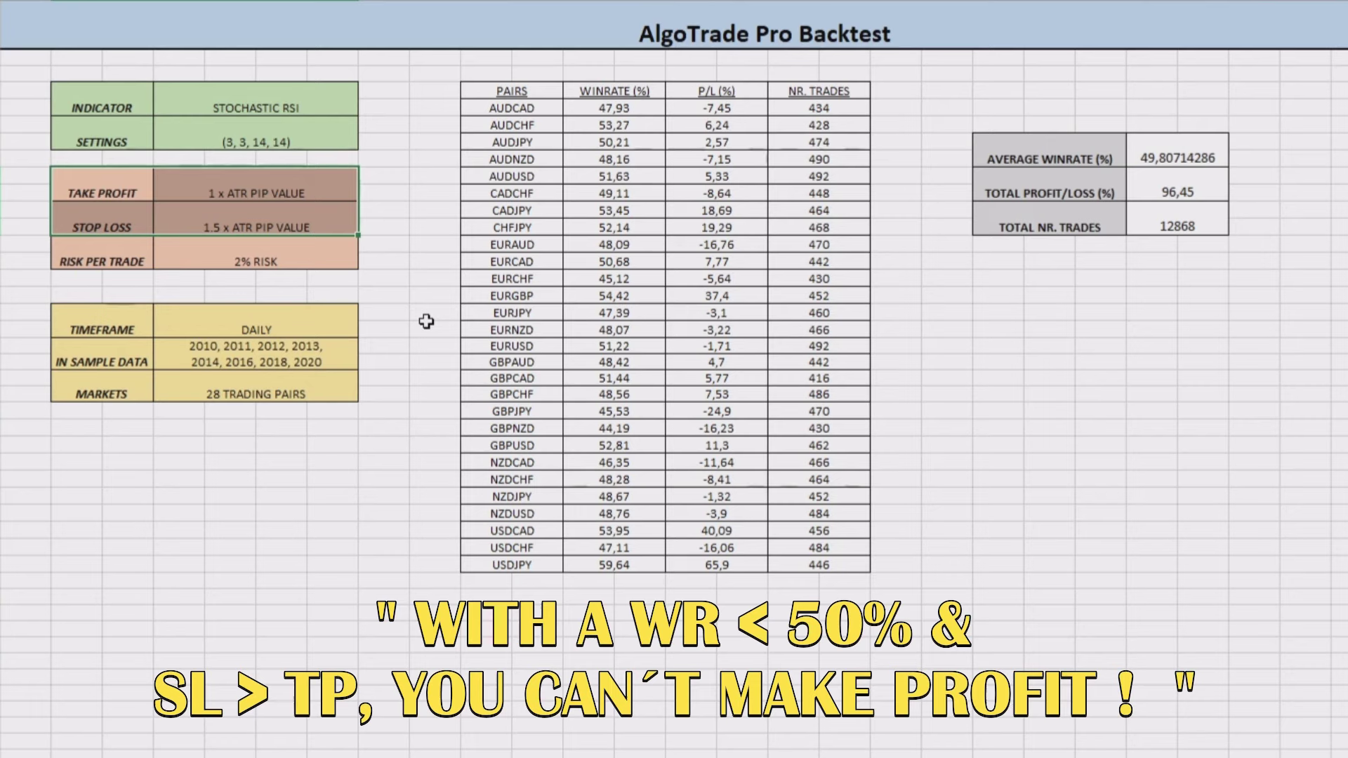
# Step: Widen the CADCHF long-position box, replay a few bars forward, then shorten it to exit before the stop
pyautogui.click(389, 228)
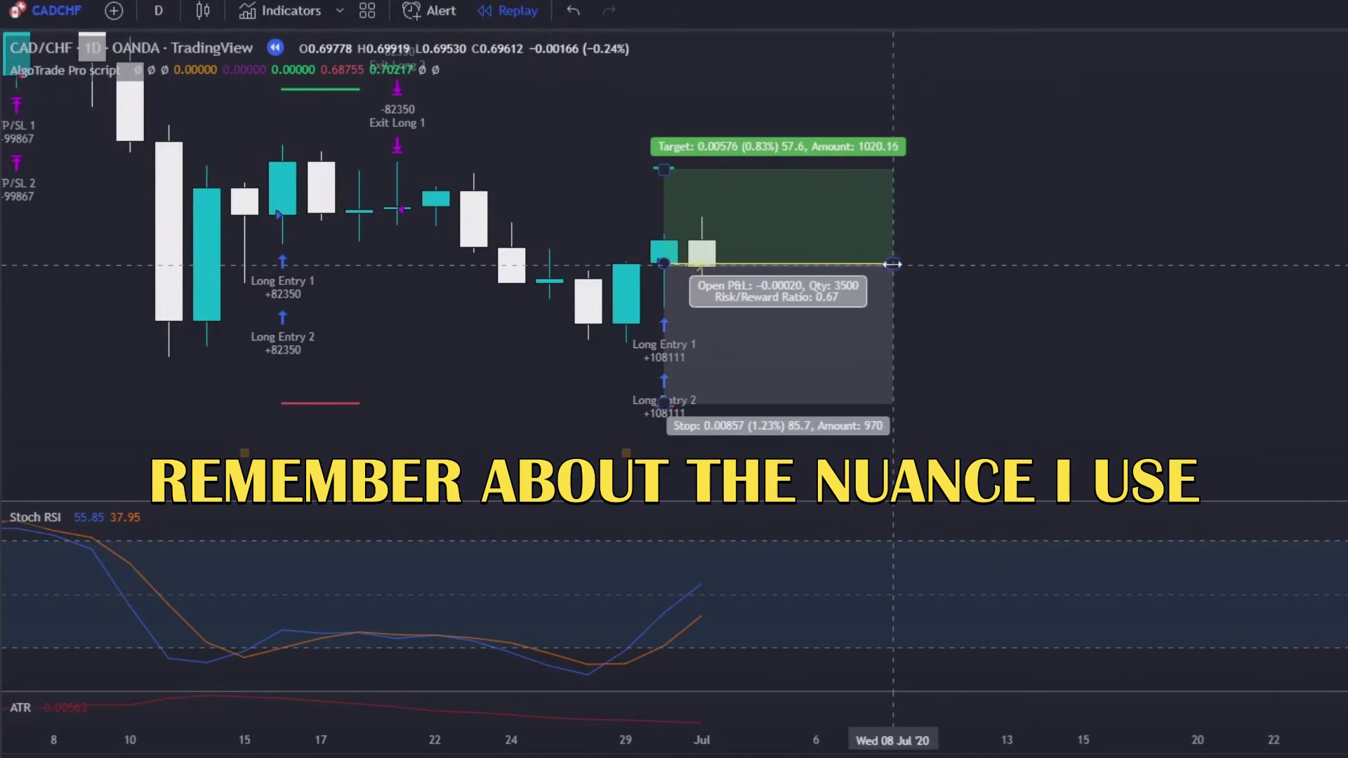
pyautogui.moveTo(969, 281); pyautogui.dragTo(1083, 281)
pyautogui.click(751, 755)
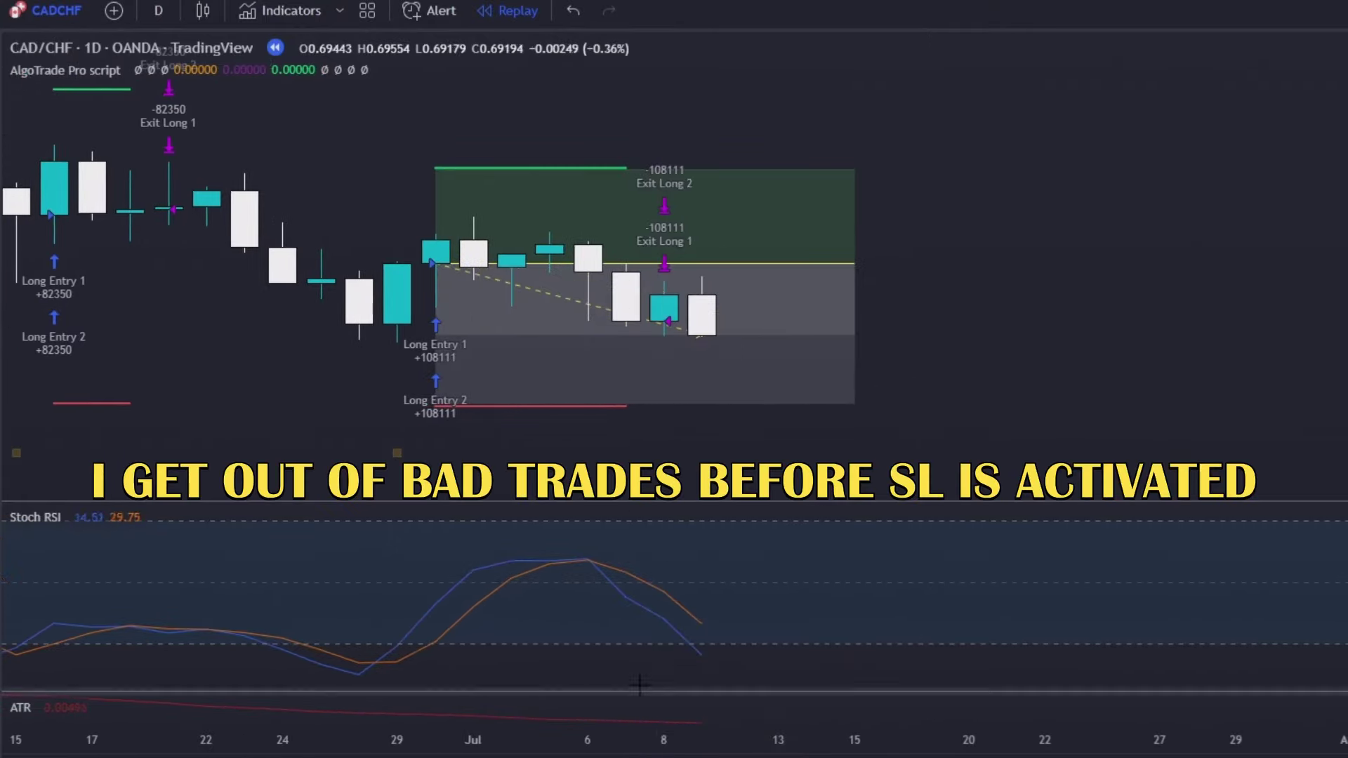
pyautogui.moveTo(855, 284); pyautogui.dragTo(626, 284)
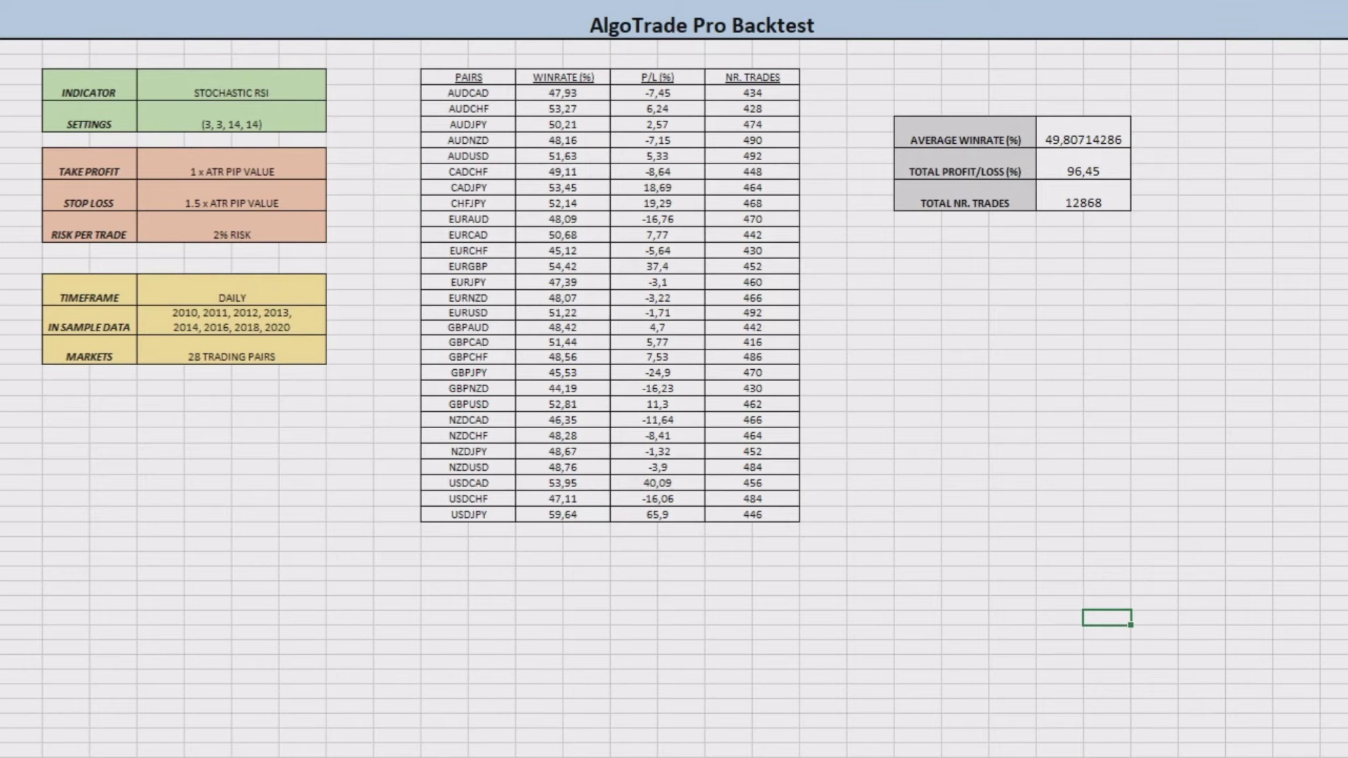
pyautogui.click(383, 262)
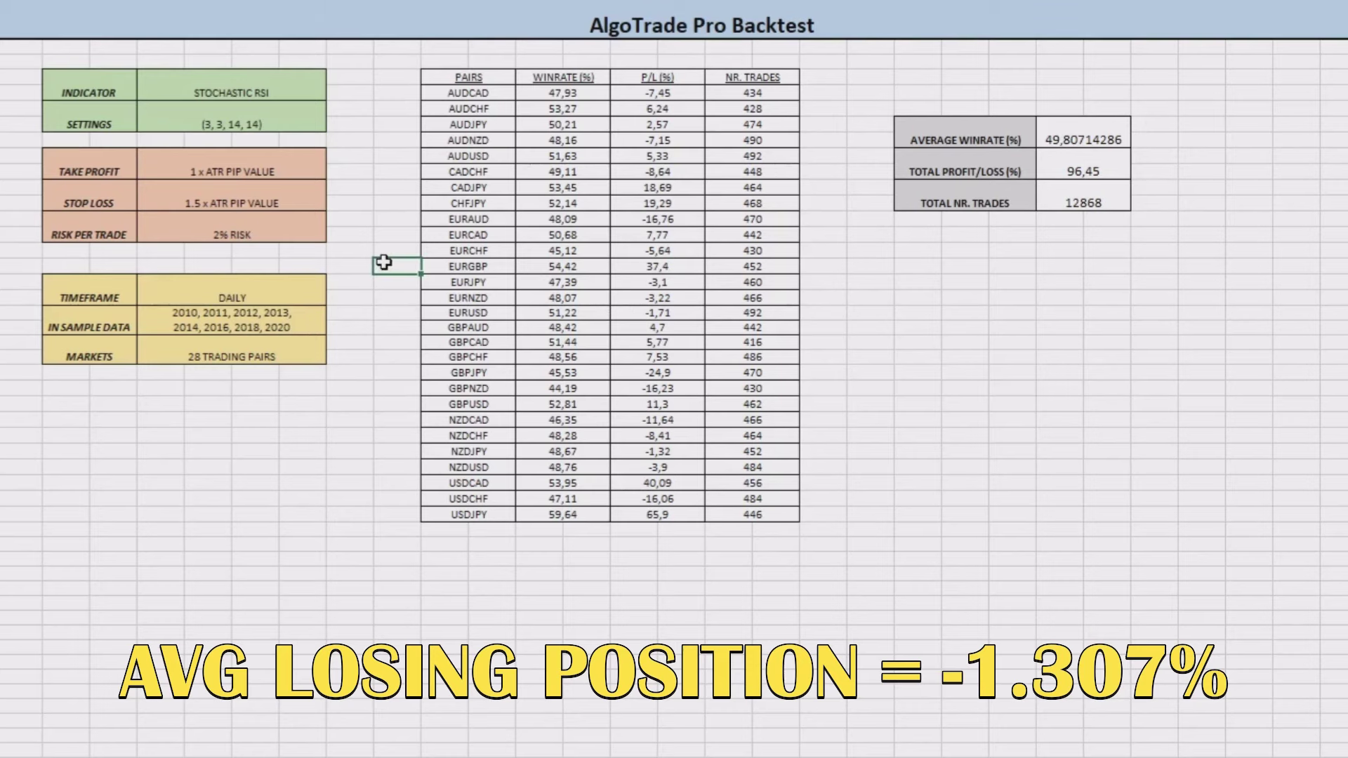
pyautogui.moveTo(88, 231); pyautogui.dragTo(273, 237)
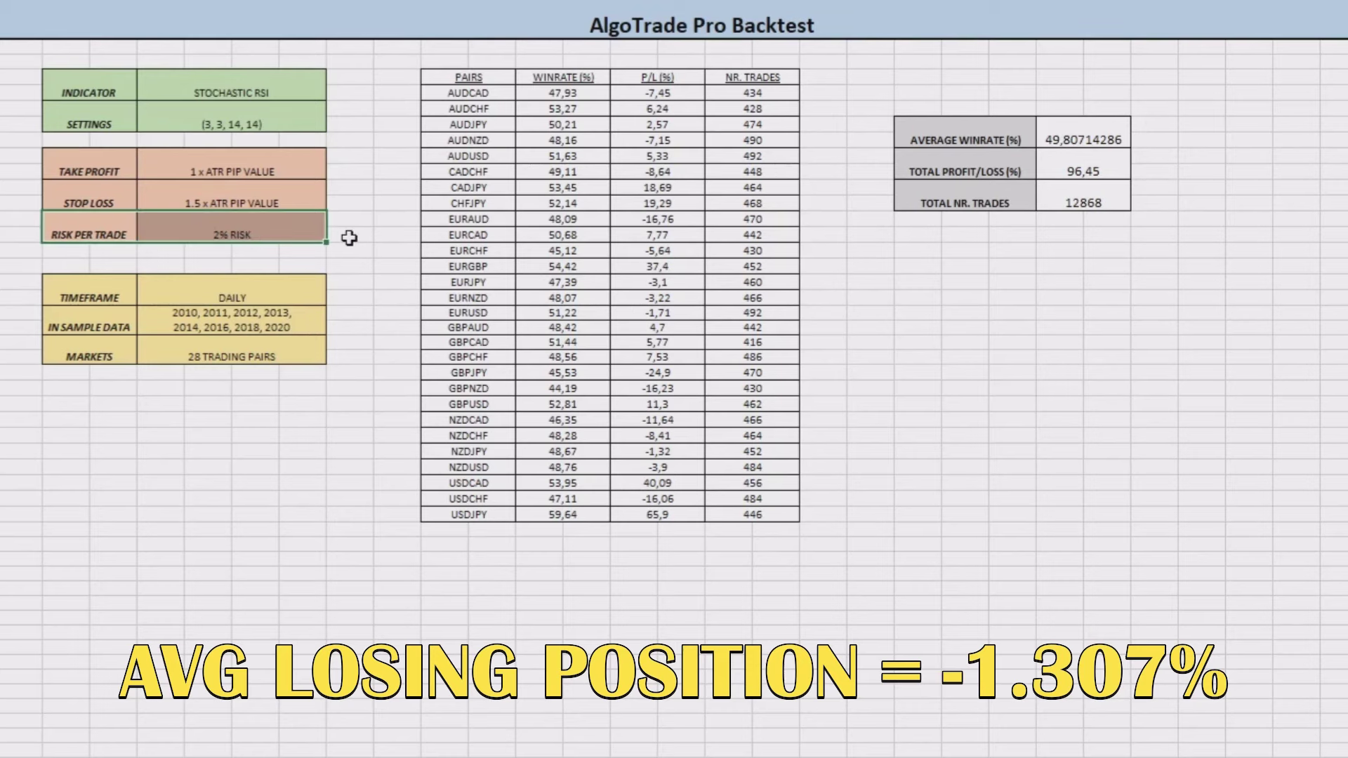
pyautogui.click(348, 238)
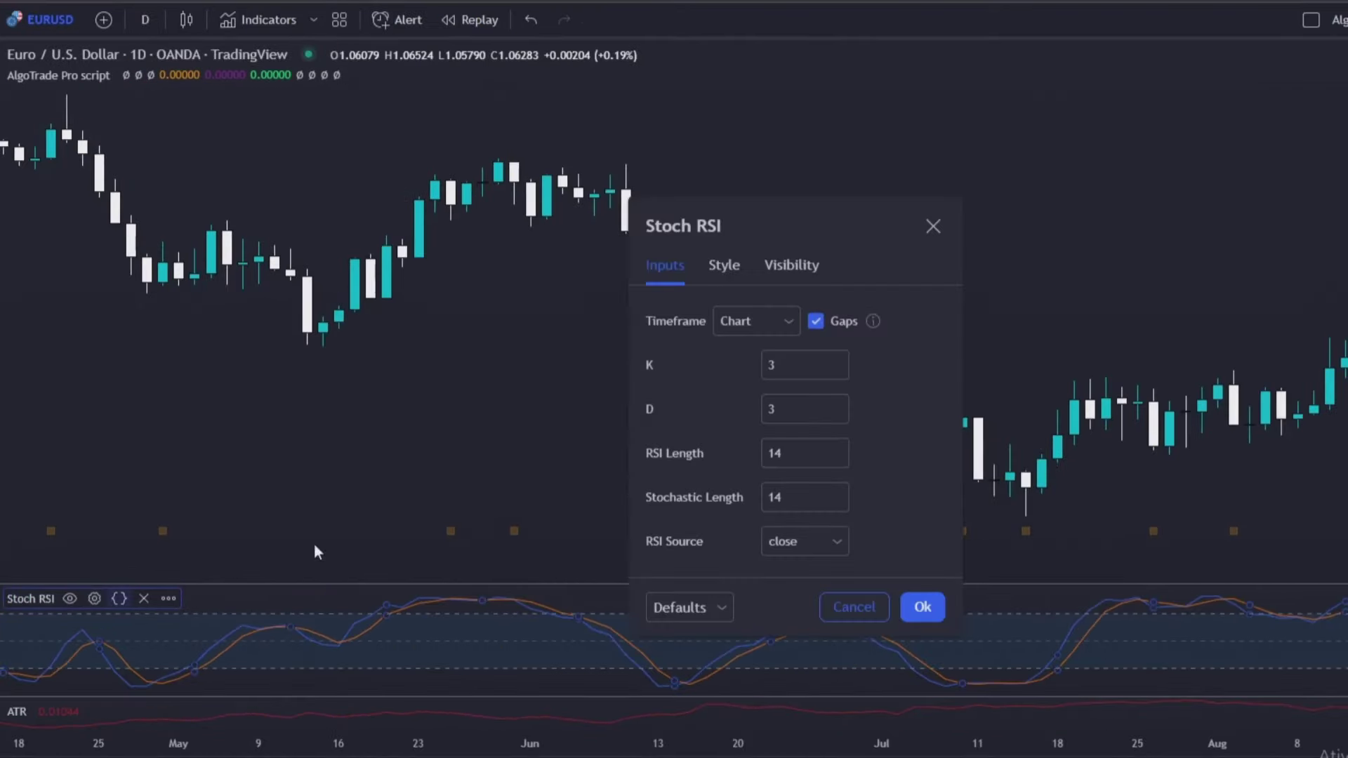
# Step: Apply Stoch RSI inputs 6, 6, 21, 21 on EURUSD and pan back to earlier dates
pyautogui.click(797, 364)
pyautogui.press('BackSpace')
pyautogui.write('6')
pyautogui.press('Tab')
pyautogui.write('6')
pyautogui.press('Tab')
pyautogui.write('21')
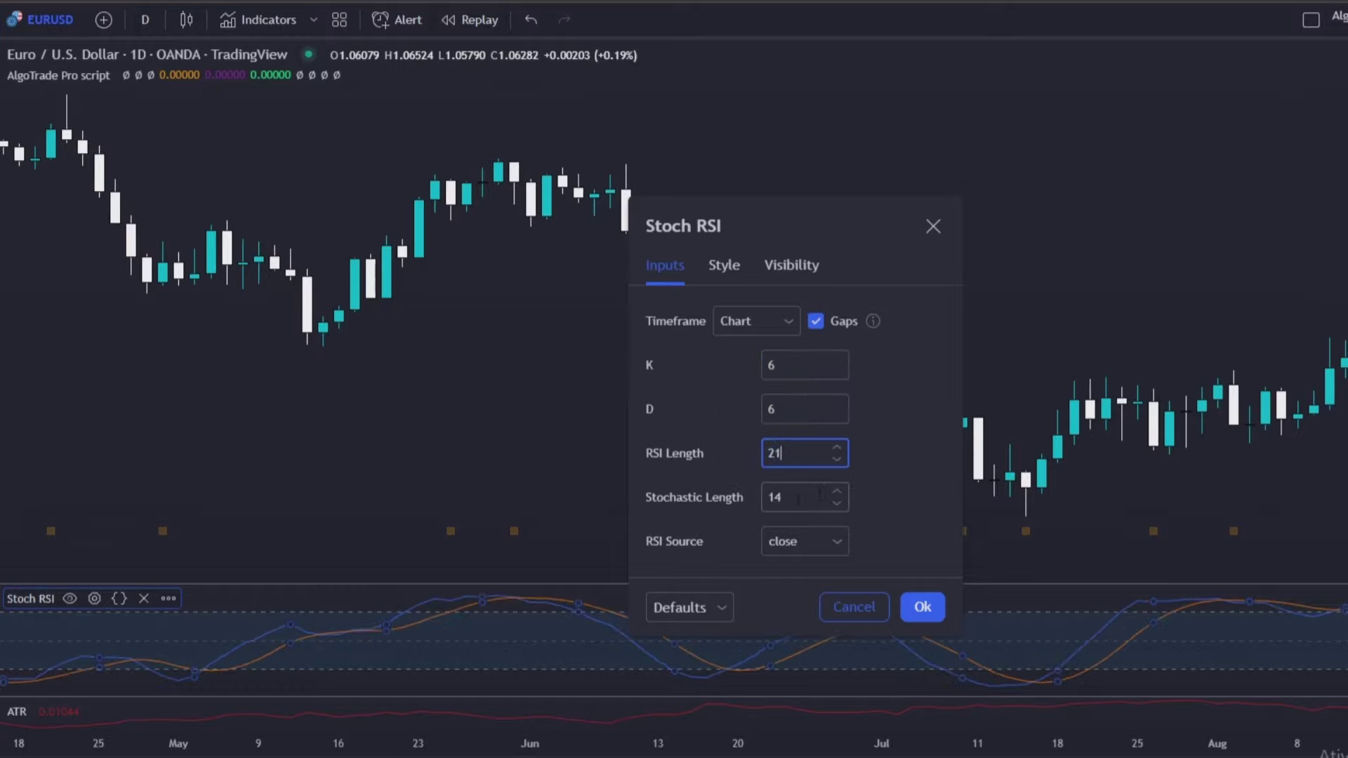
pyautogui.press('Tab')
pyautogui.write('21')
pyautogui.click(897, 497)
pyautogui.press('Return')
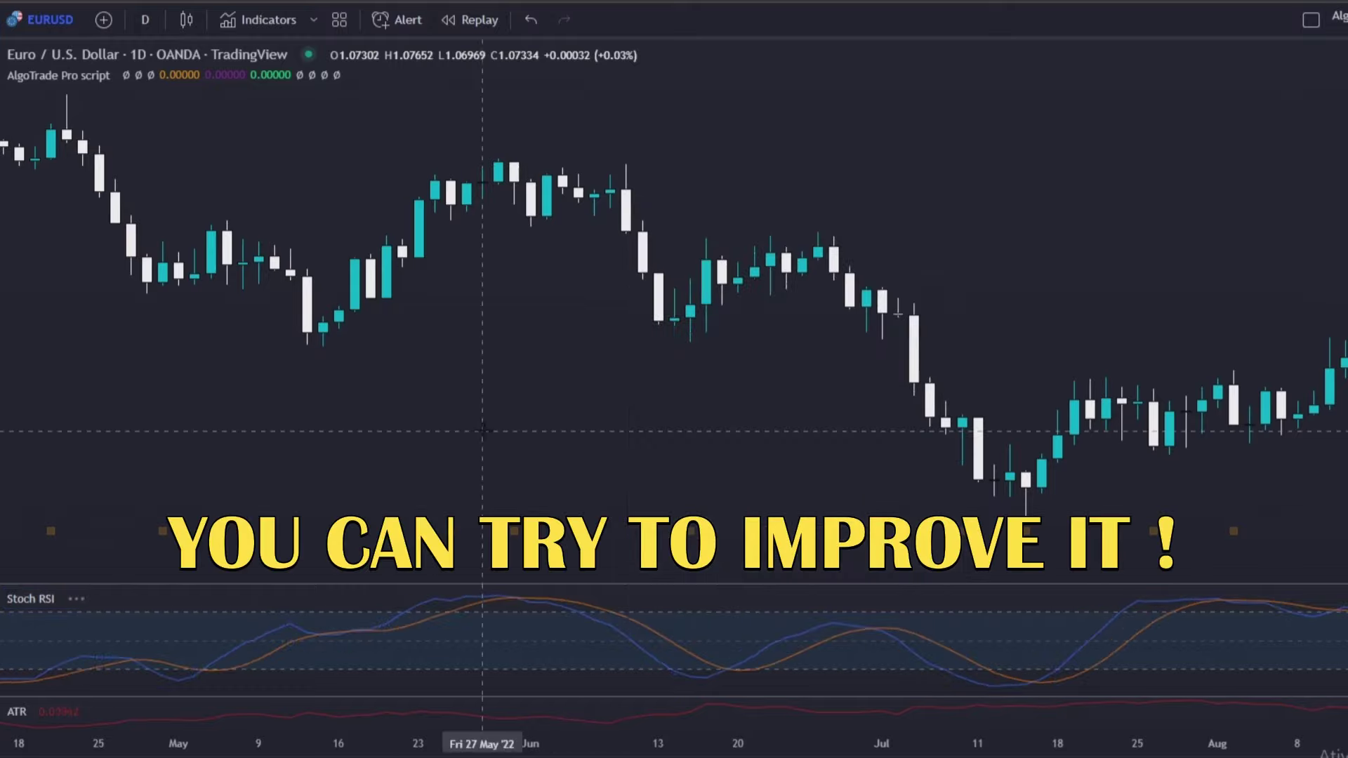
pyautogui.moveTo(482, 431); pyautogui.dragTo(330, 421)
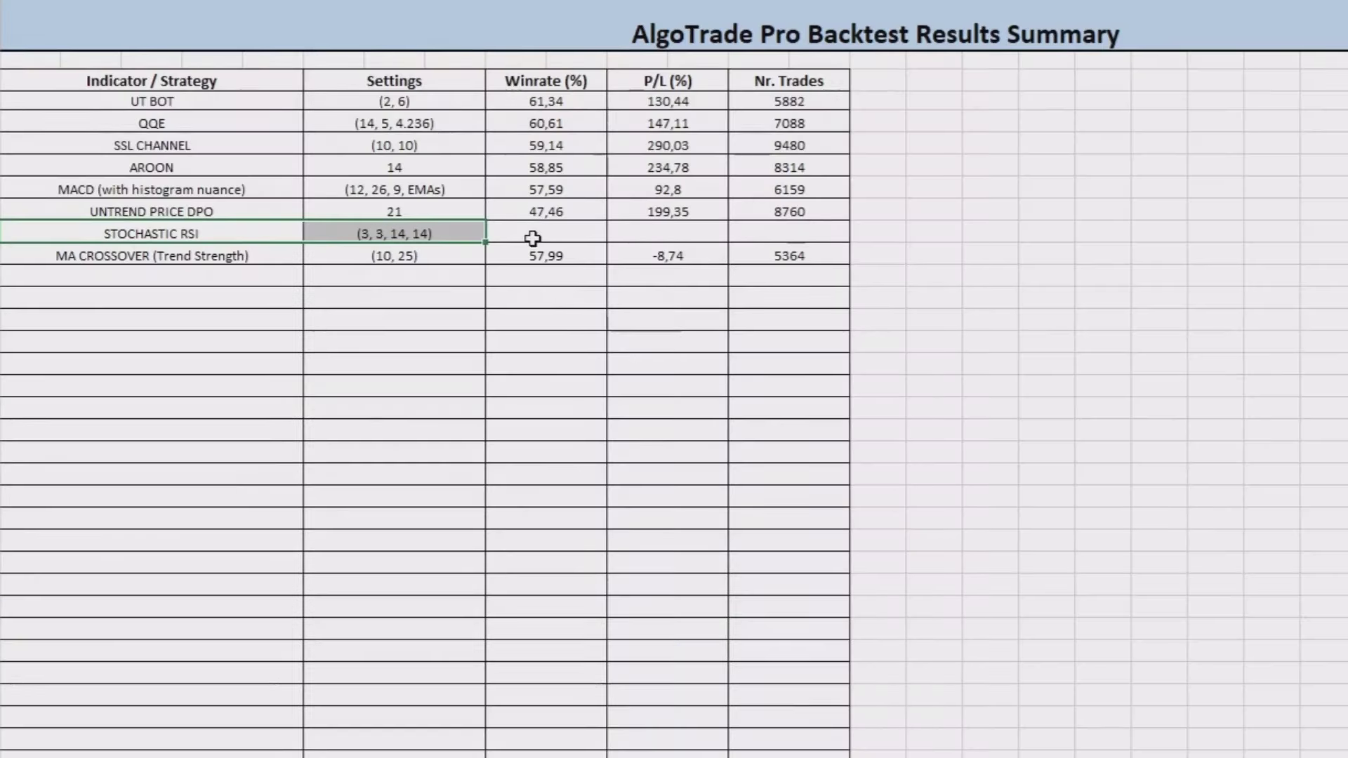
pyautogui.click(532, 239)
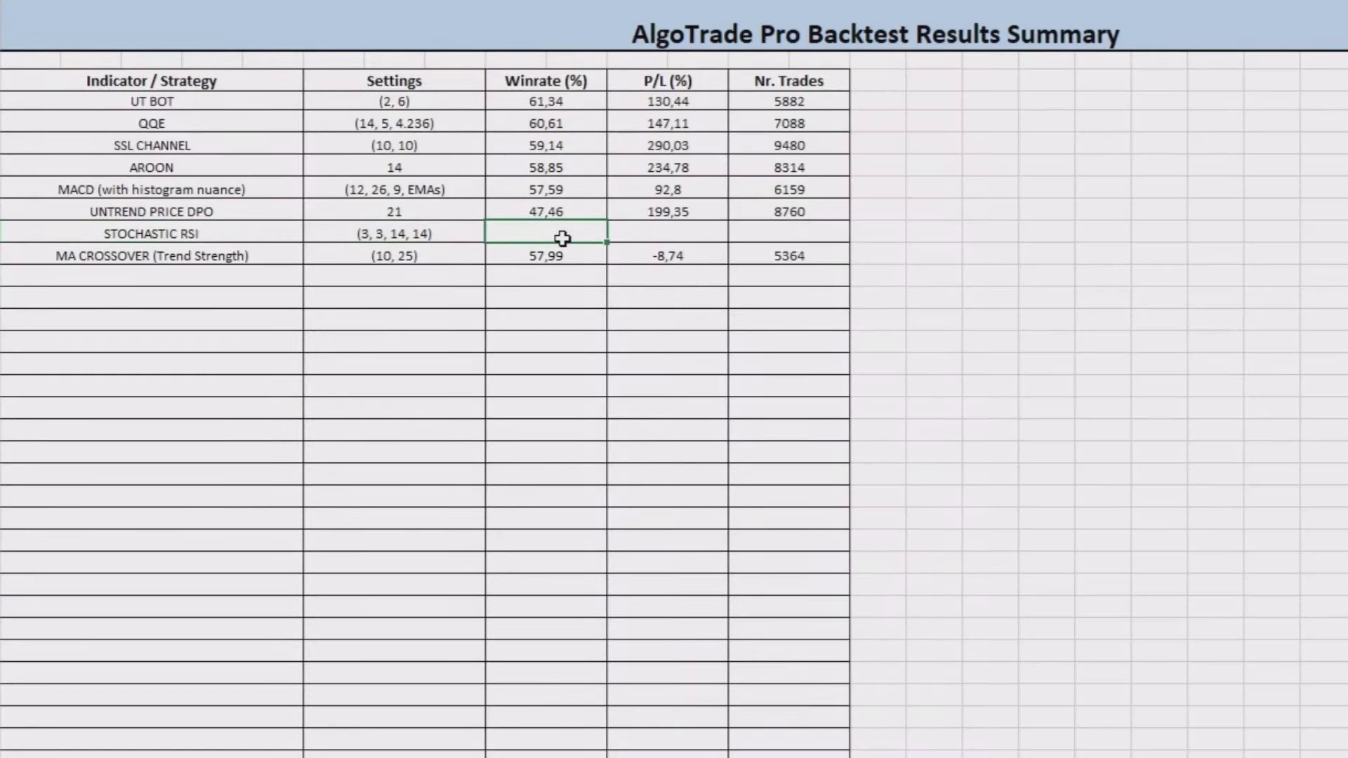
# Step: Enter the STOCHASTIC RSI row's results: winrate 49,83, P/L 9, trades 12
pyautogui.write('49,83')
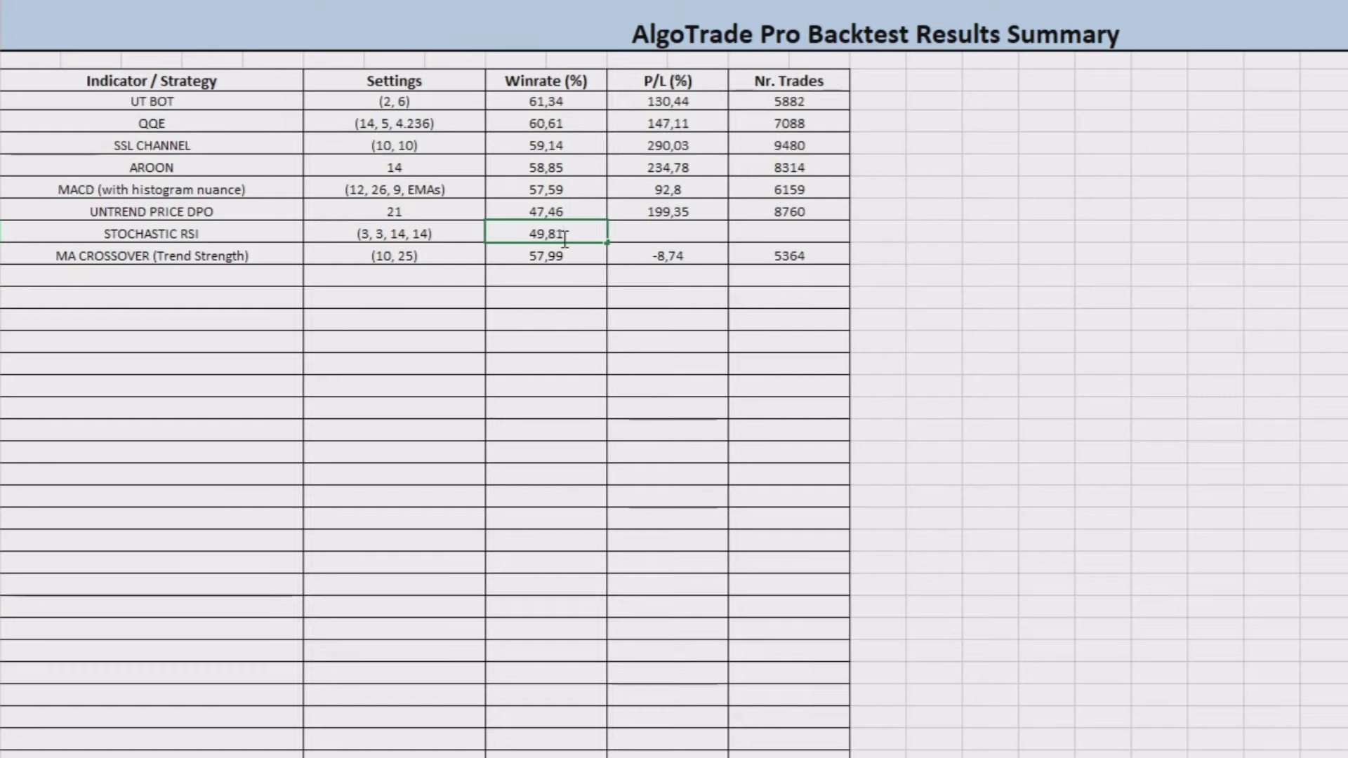
pyautogui.press('Tab')
pyautogui.write('9')
pyautogui.press('Tab')
pyautogui.write('12')
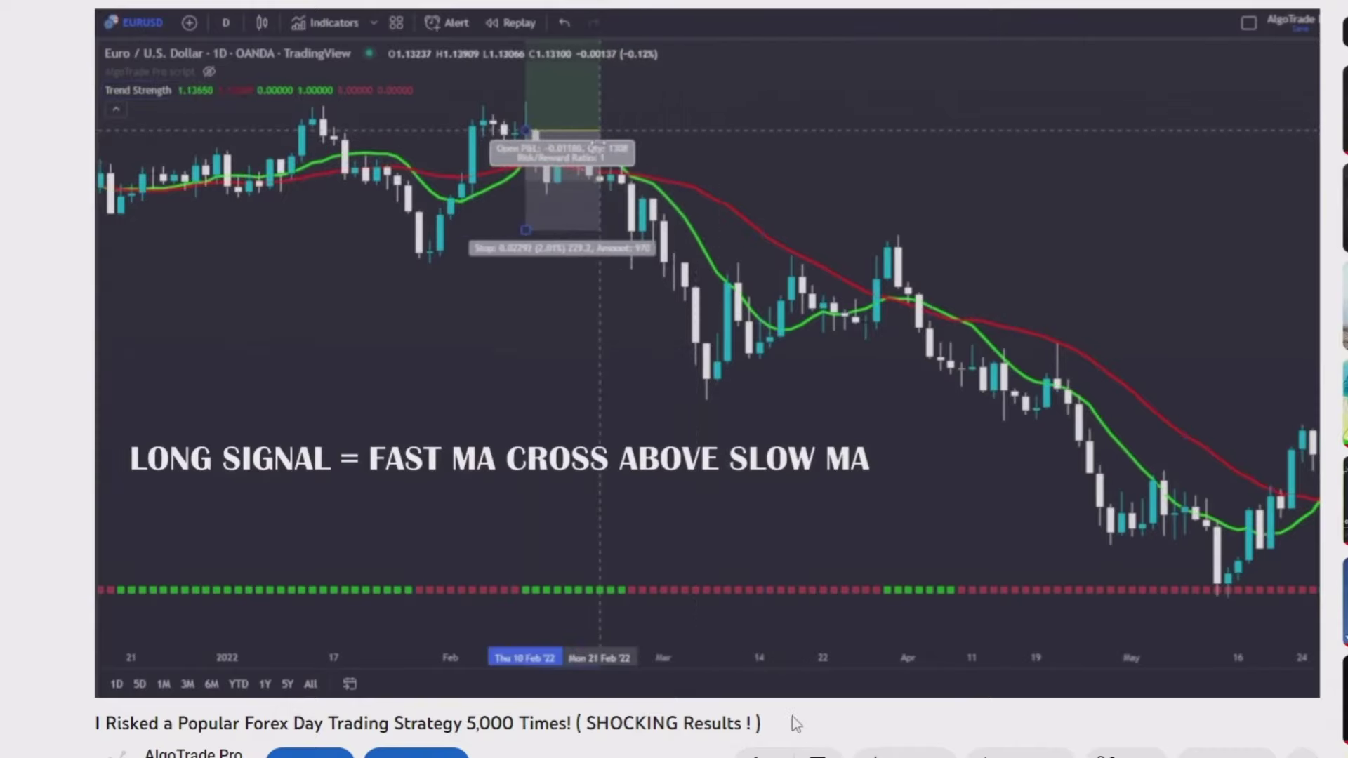
pyautogui.moveTo(792, 720); pyautogui.dragTo(70, 736)
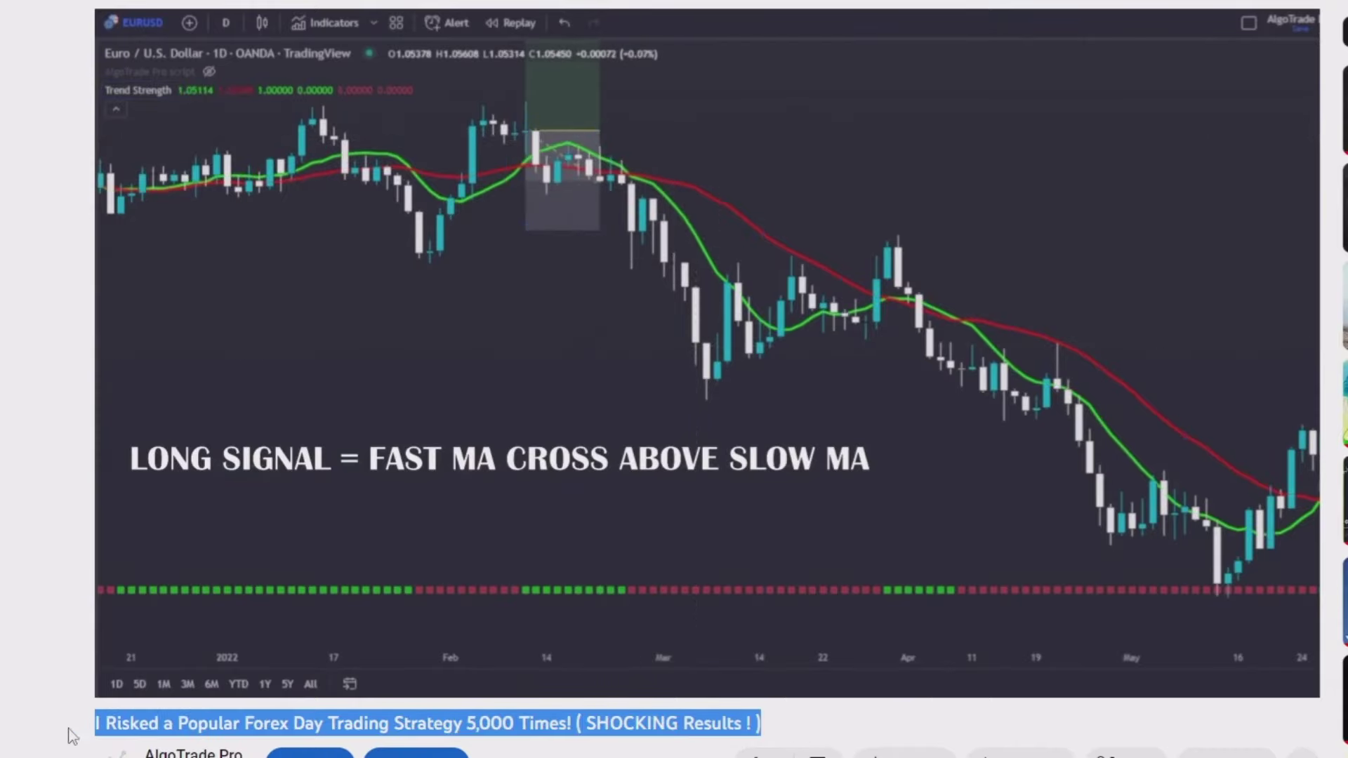
pyautogui.click(8, 672)
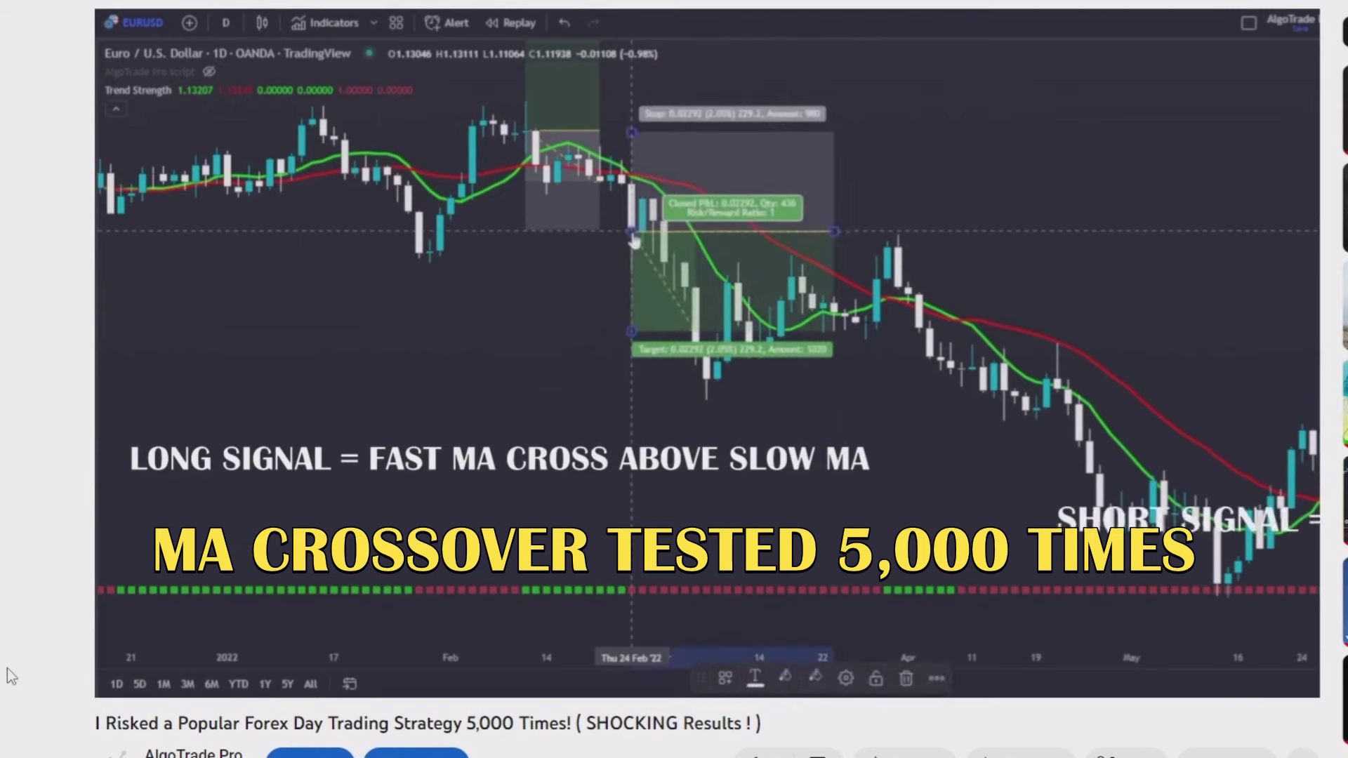